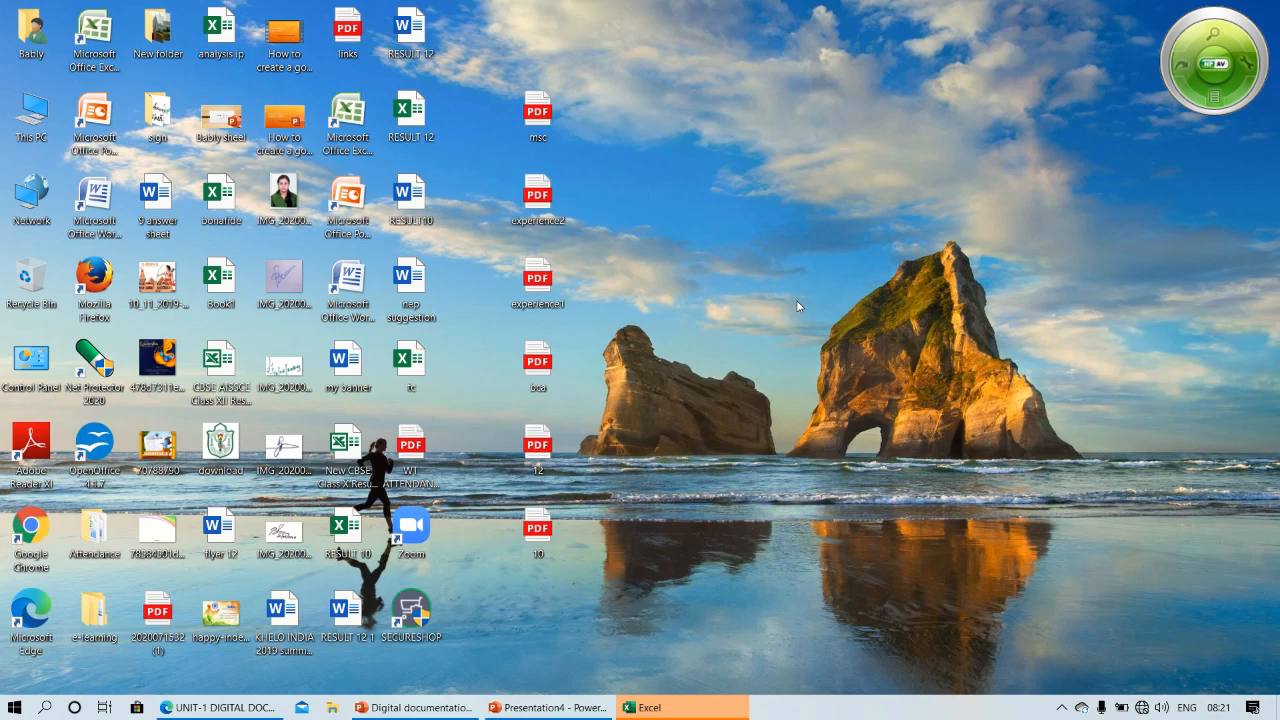
# Switch to Excel and create a blank workbook
pyautogui.click(14, 708)
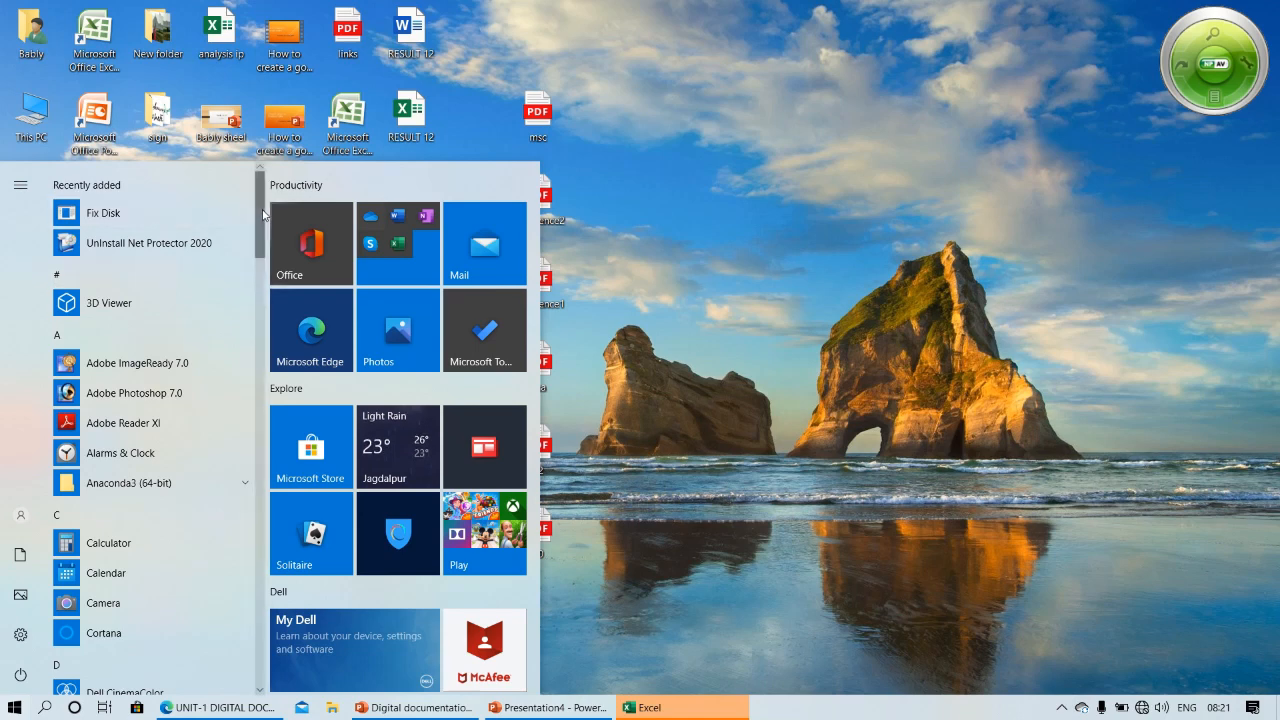
pyautogui.scroll(-5, 234, 277)
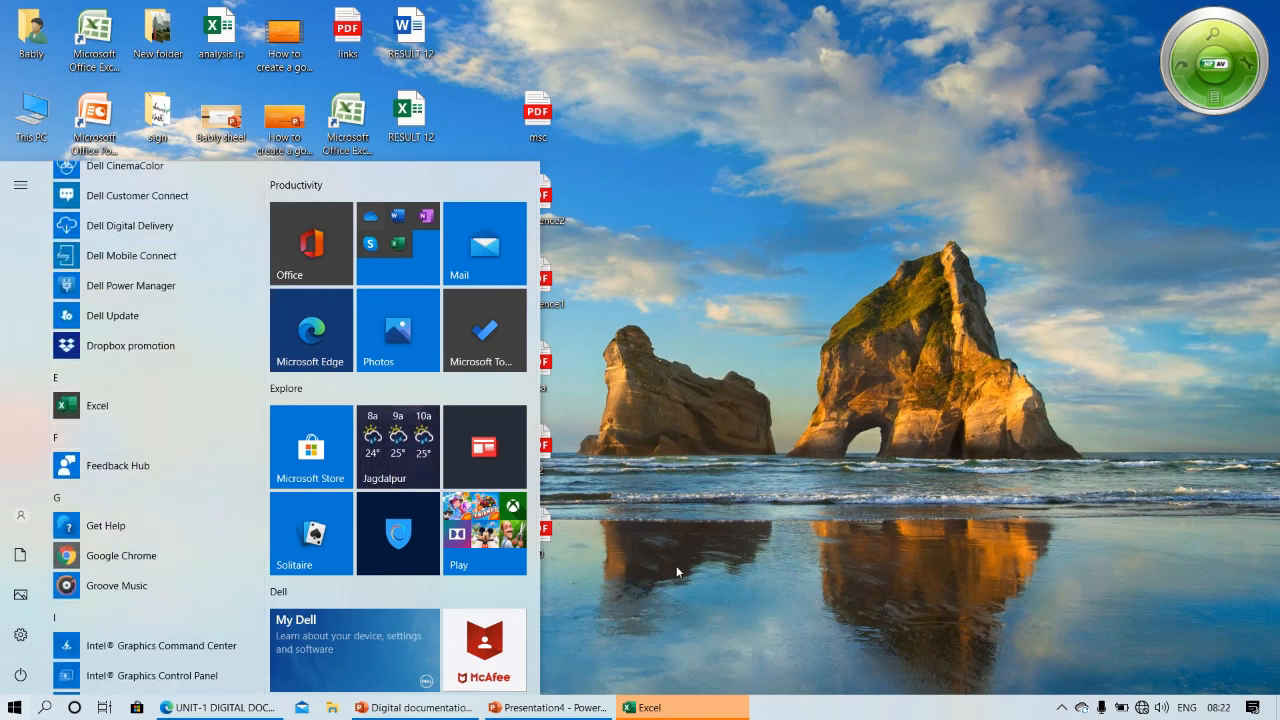
pyautogui.click(686, 707)
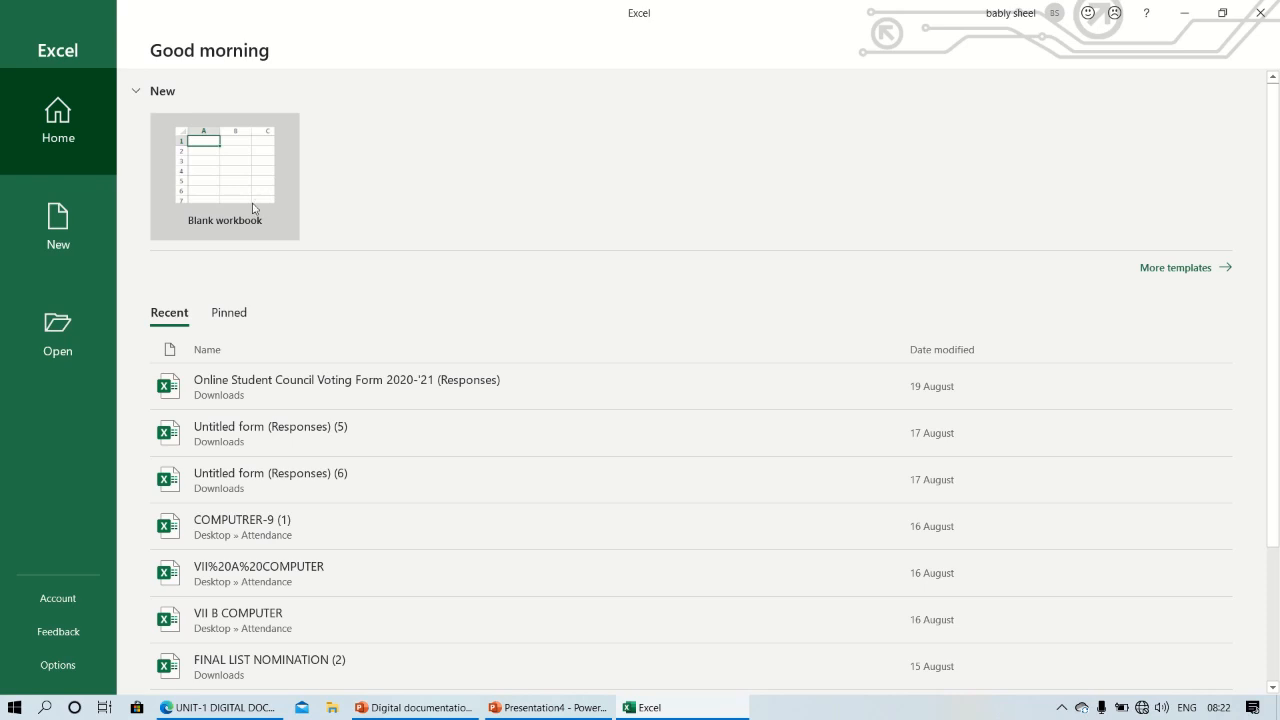
pyautogui.click(252, 205)
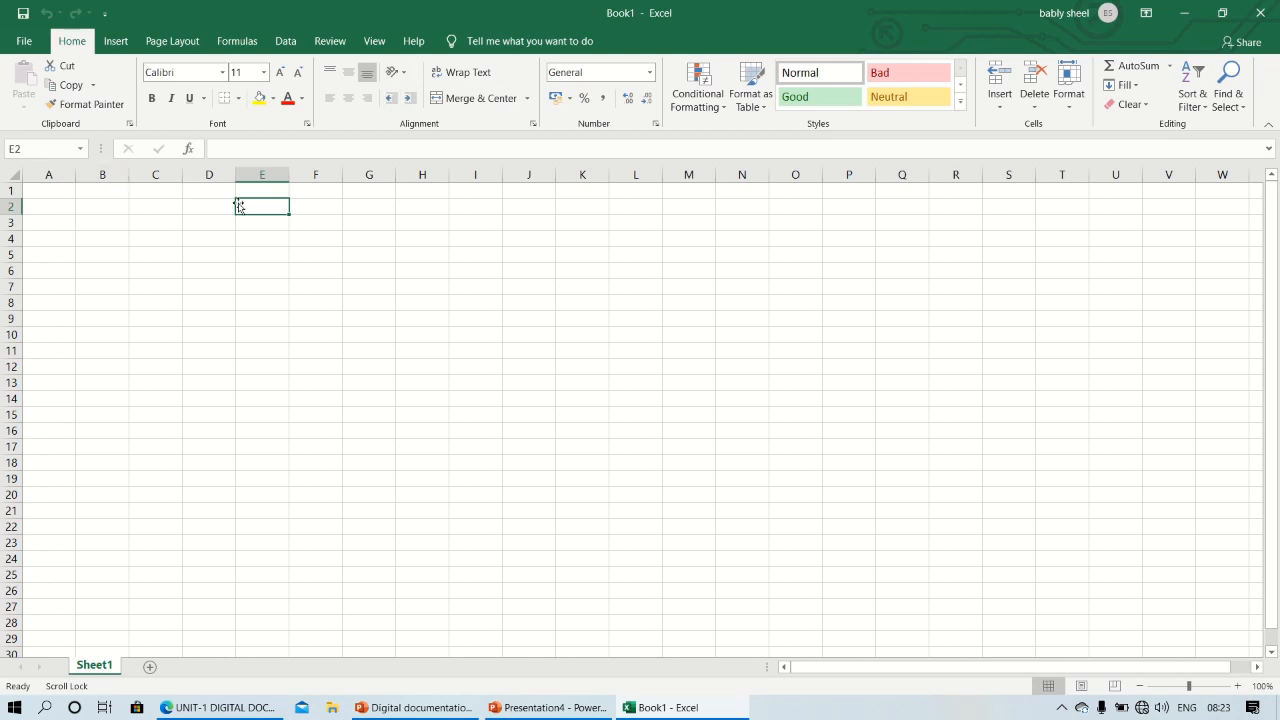
# Select cells A2, B2 and B1 in turn to view their cell addresses
pyautogui.click(60, 206)
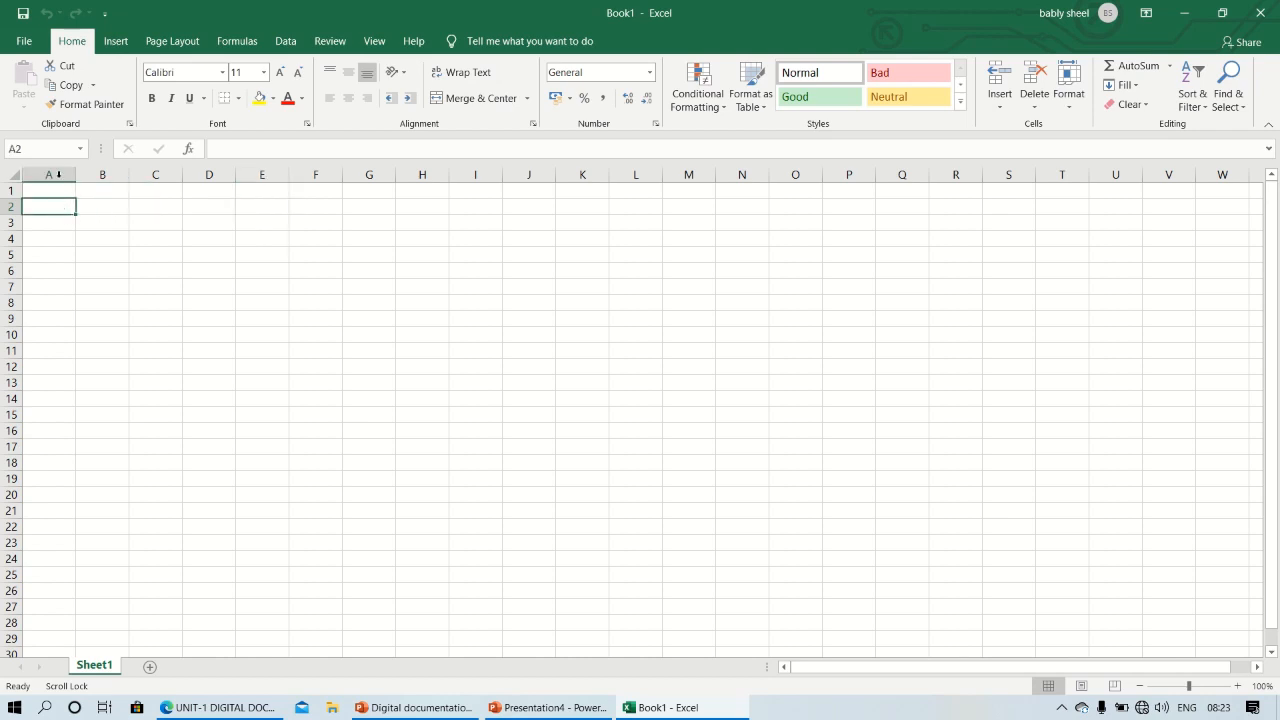
pyautogui.click(101, 207)
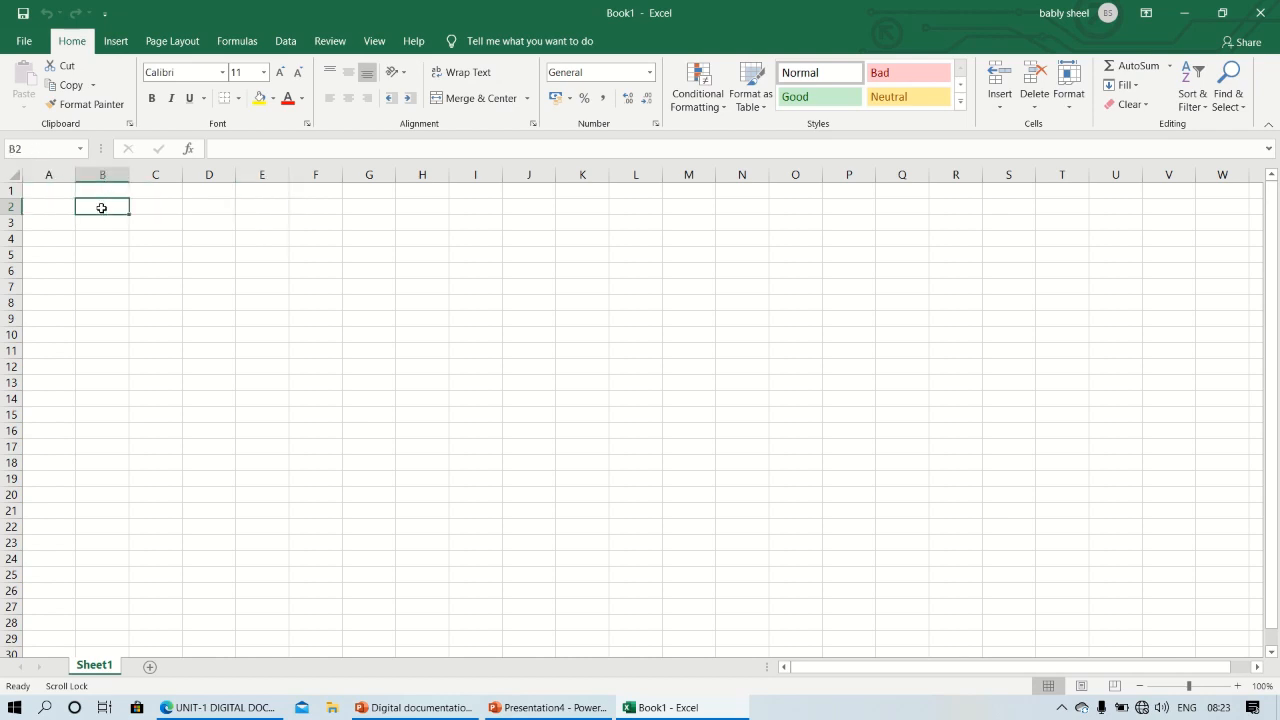
pyautogui.click(97, 190)
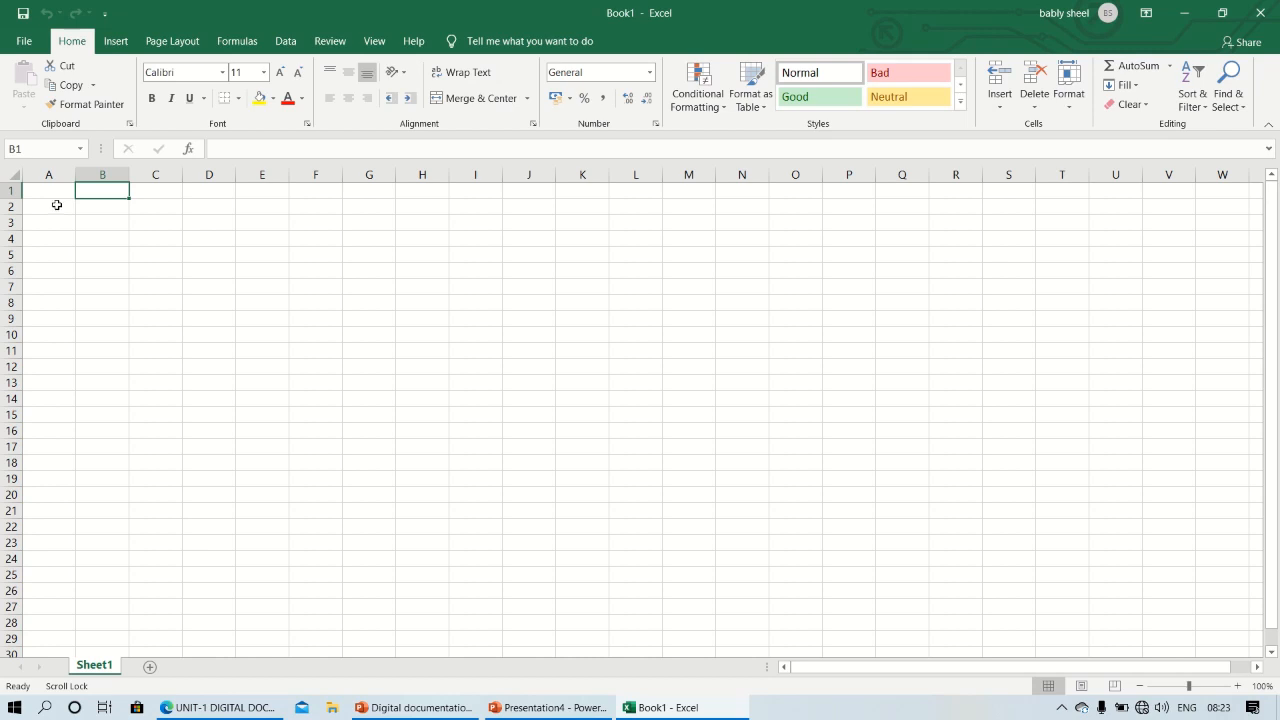
pyautogui.moveTo(614, 6)
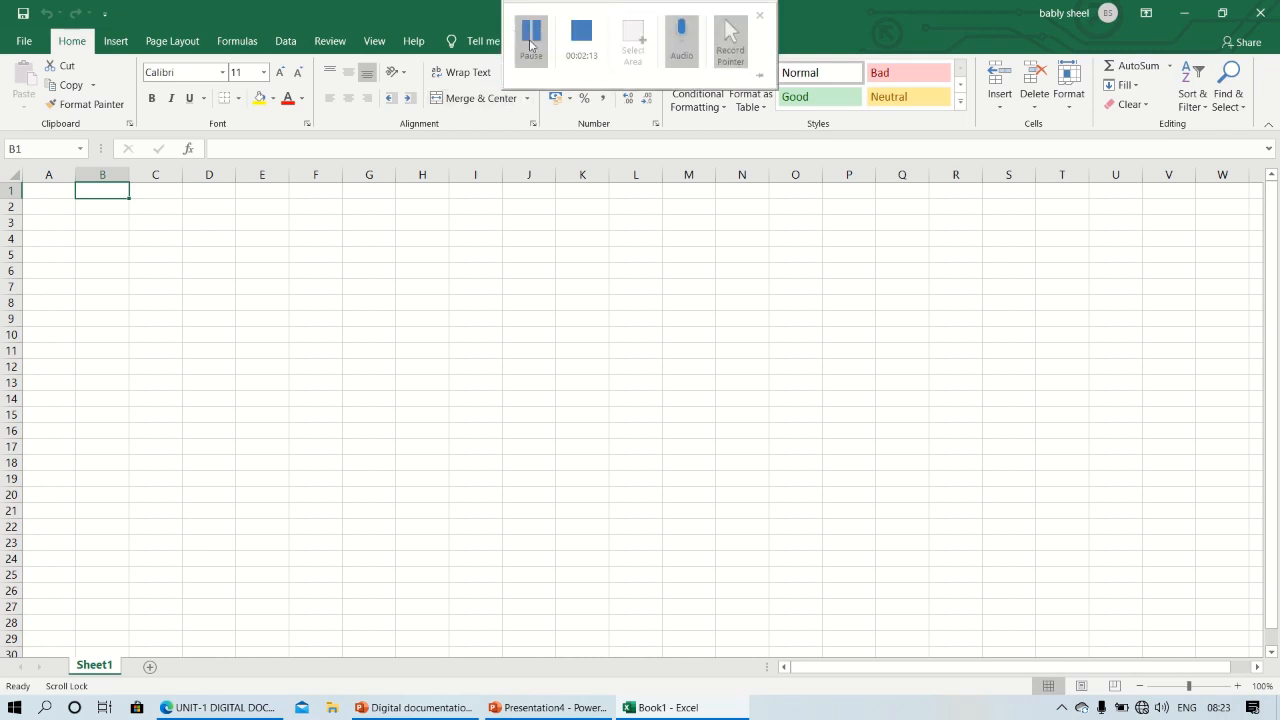
pyautogui.click(526, 45)
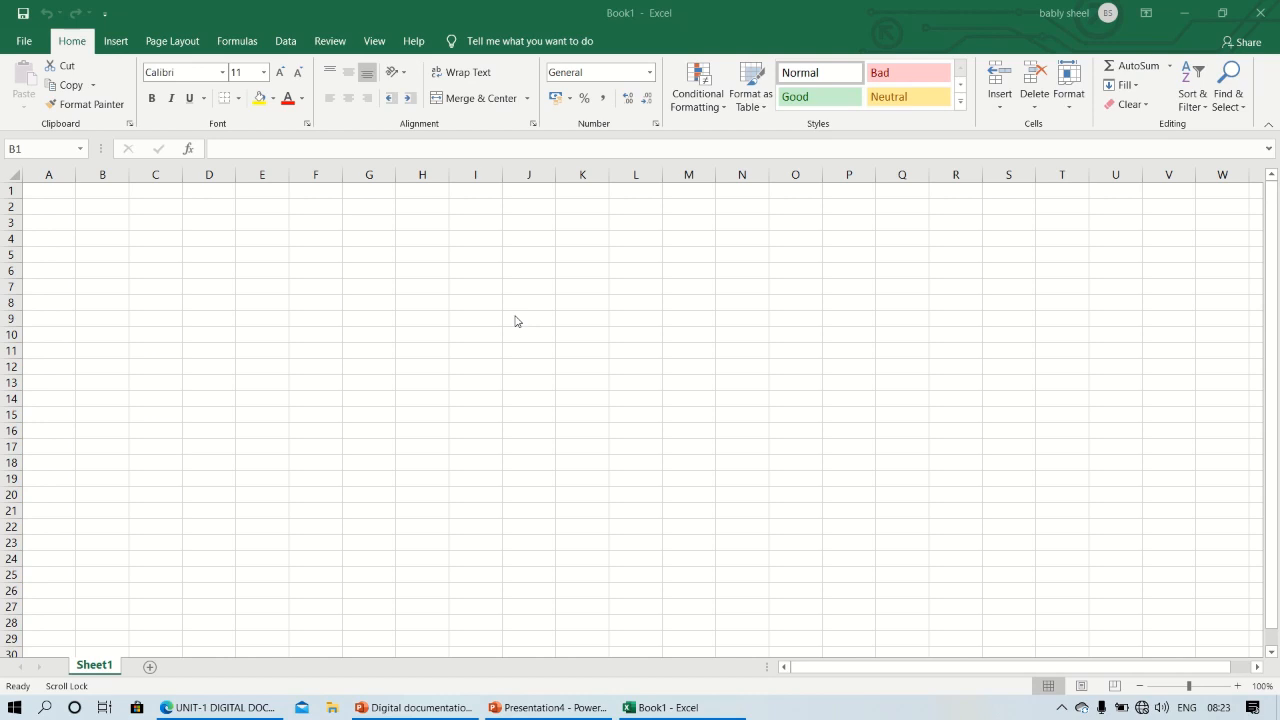
pyautogui.click(115, 287)
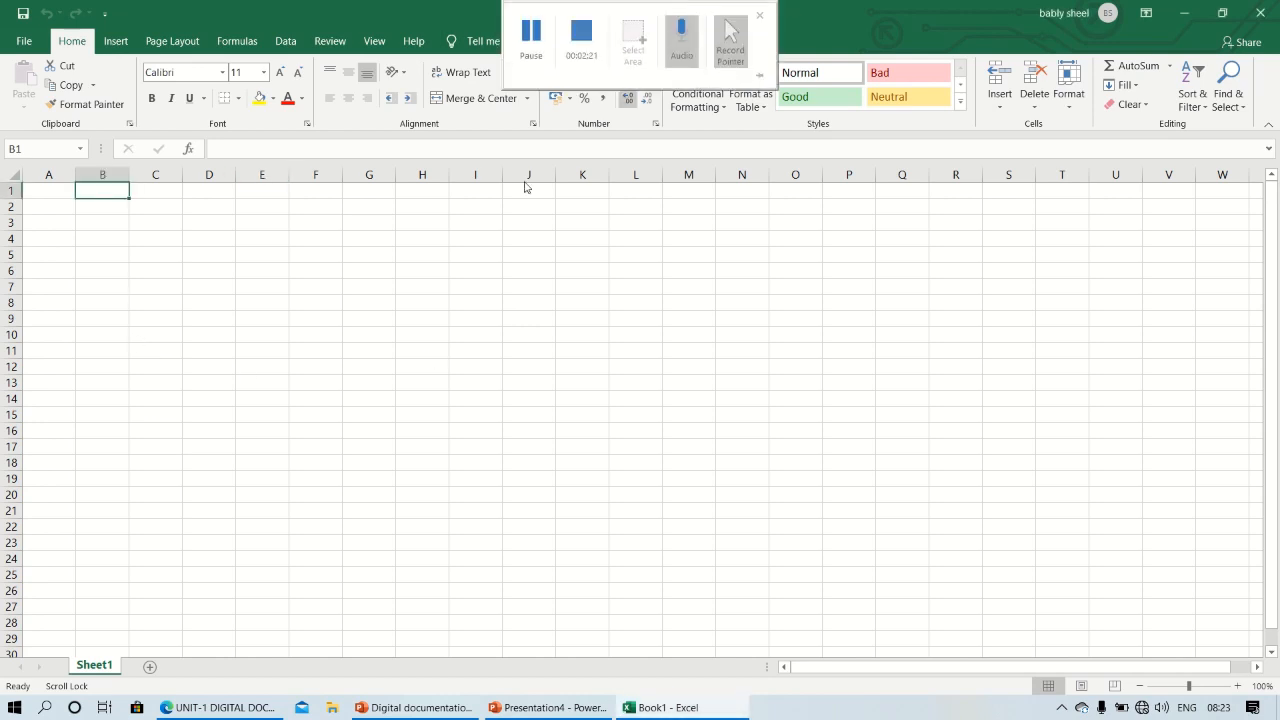
pyautogui.click(95, 253)
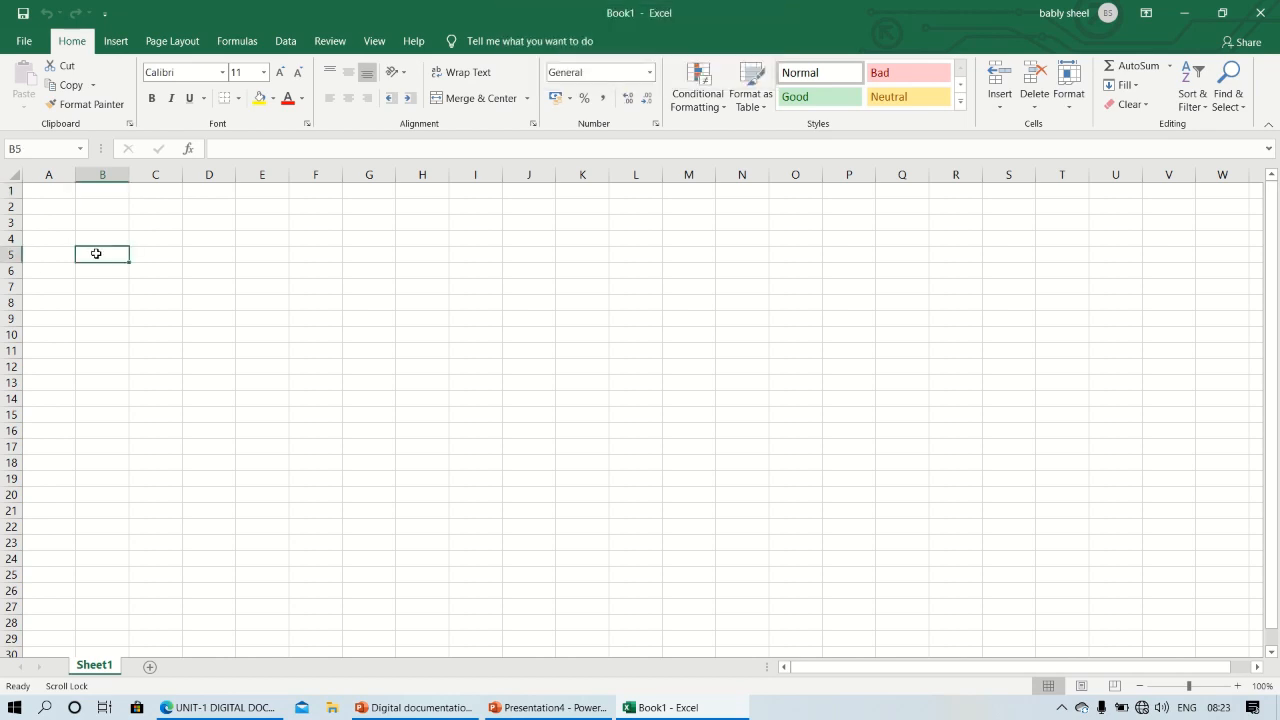
# Start a formula =a1 in cell B2 to demonstrate a cell reference, and discard the entry
pyautogui.click(49, 205)
pyautogui.click(91, 208)
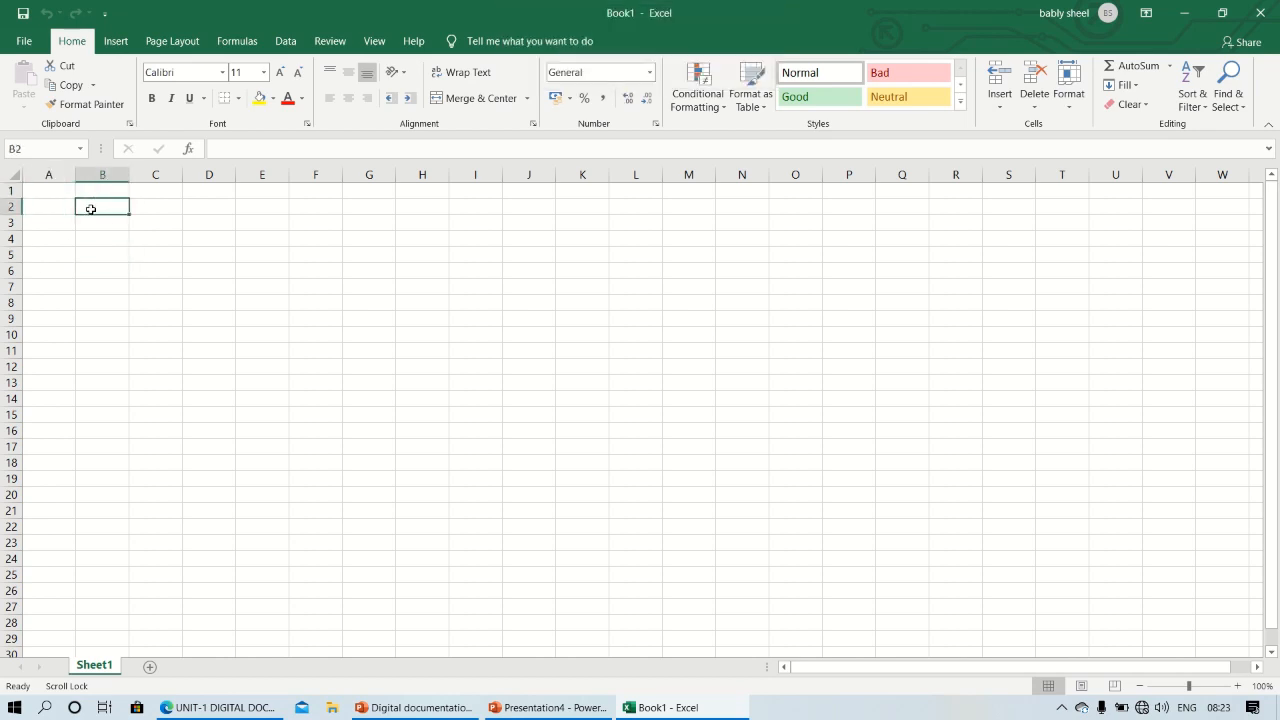
pyautogui.write('=a1')
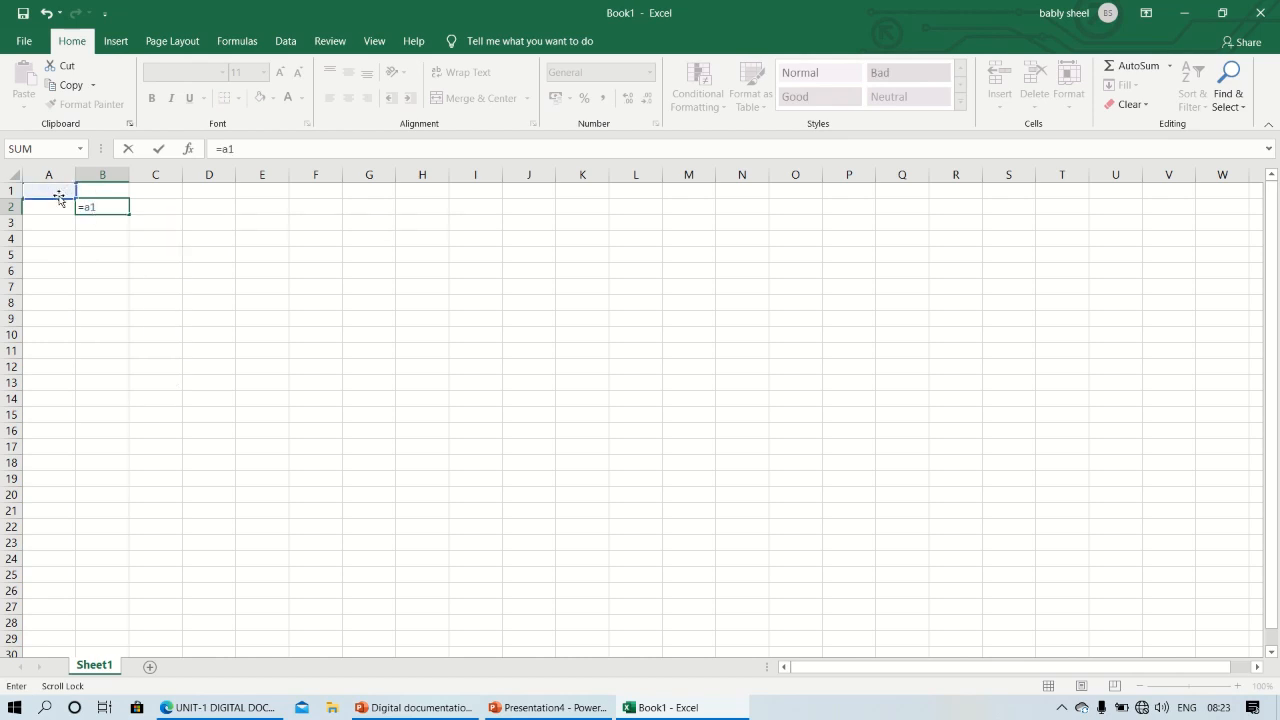
pyautogui.press('Escape')
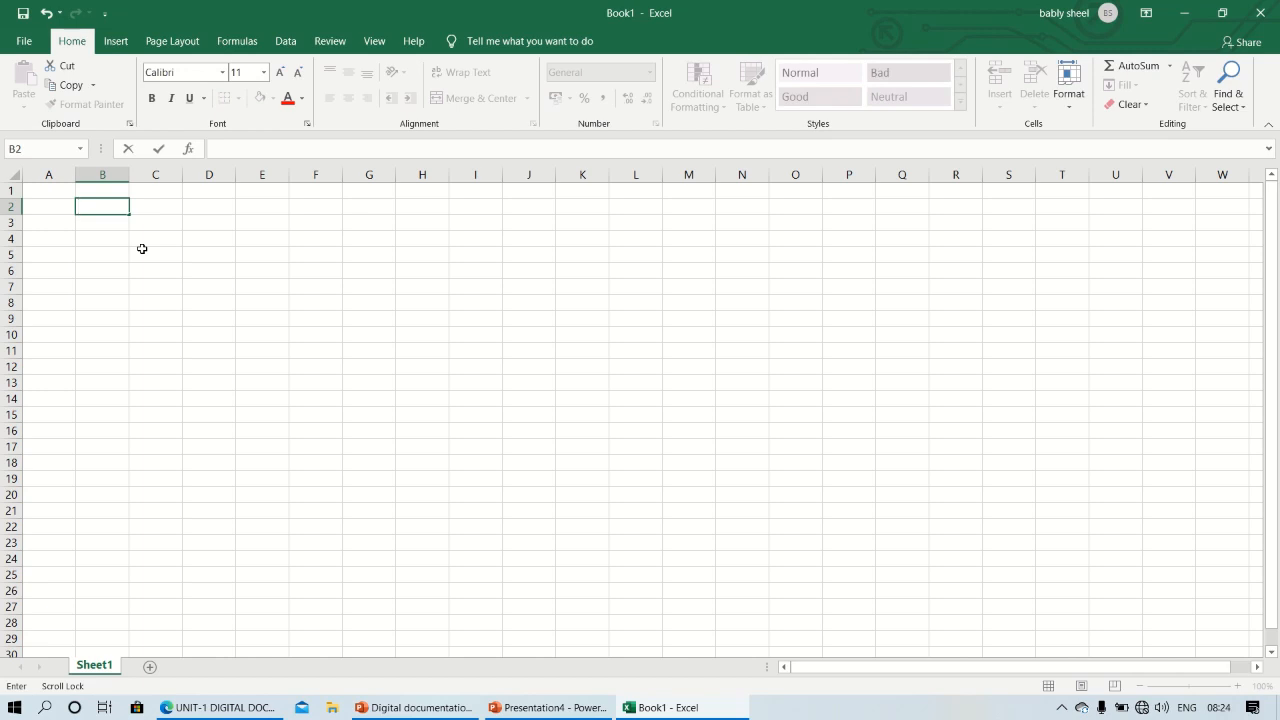
# Select the range C4:G12, and enter and erase the sample text hghgh in cell C2
pyautogui.moveTo(140, 240)
pyautogui.mouseDown()
pyautogui.moveTo(349, 334)
pyautogui.moveTo(352, 361)
pyautogui.mouseUp()
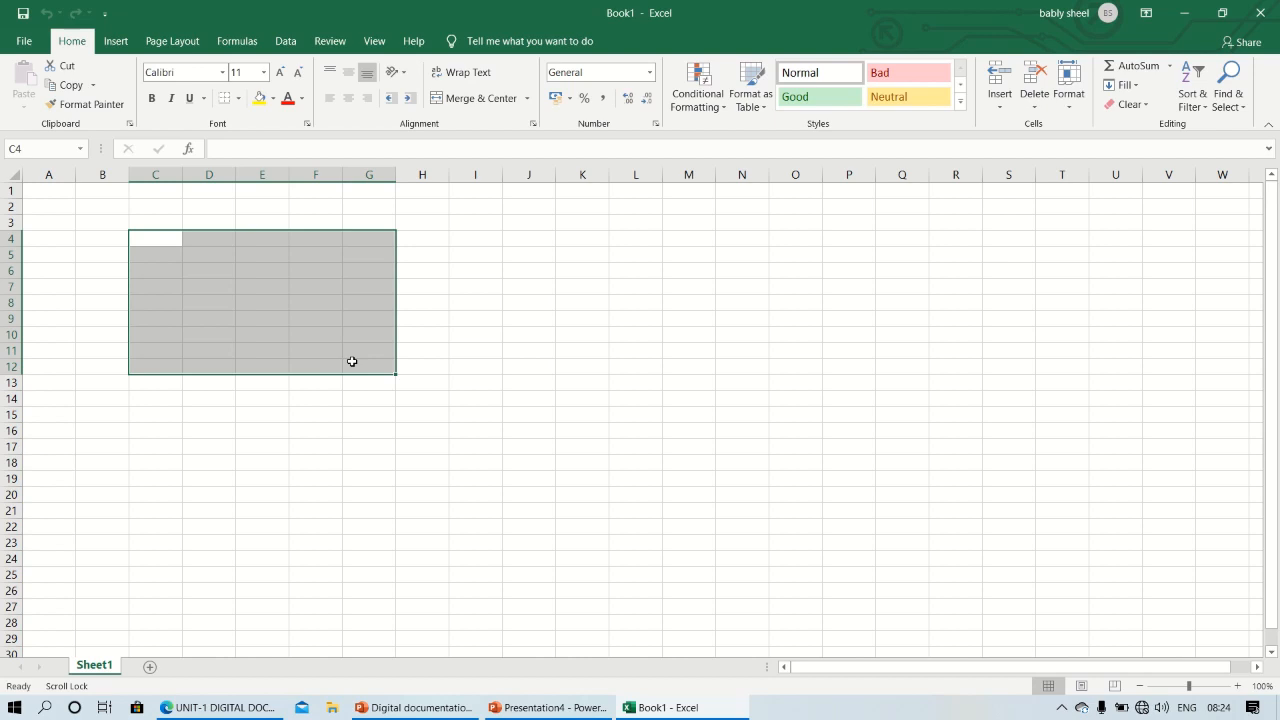
pyautogui.click(169, 207)
pyautogui.write('hghgh')
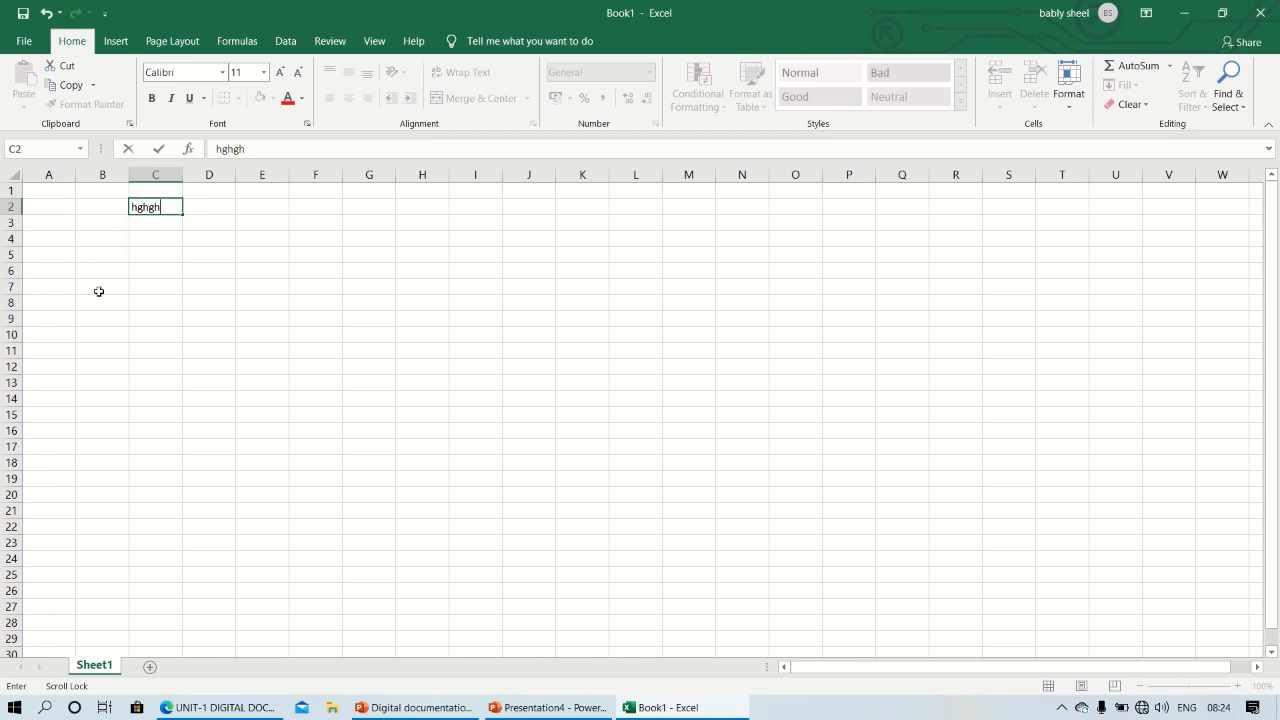
pyautogui.press('BackSpace')
pyautogui.press('BackSpace')
pyautogui.press('BackSpace')
pyautogui.press('BackSpace')
pyautogui.press('BackSpace')
# Begin the formula =sum( for cell C2 in the formula bar and erase it
pyautogui.click(275, 146)
pyautogui.write('=sum')
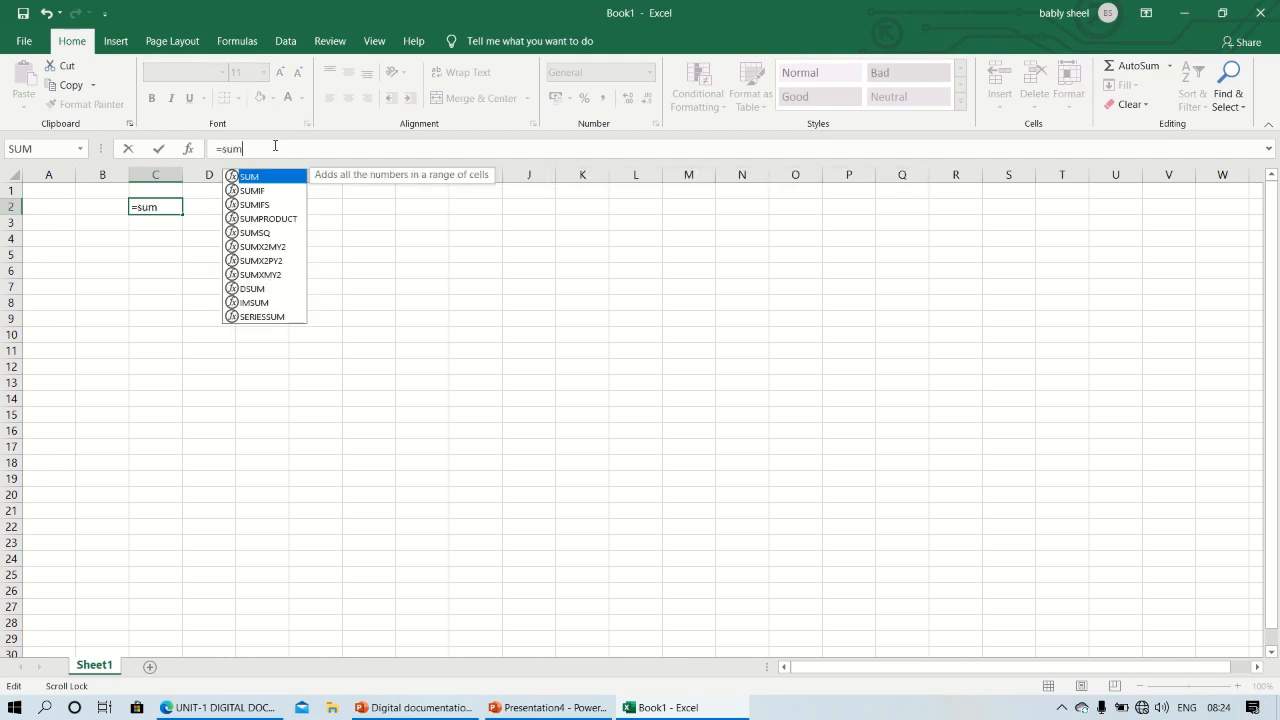
pyautogui.write('(')
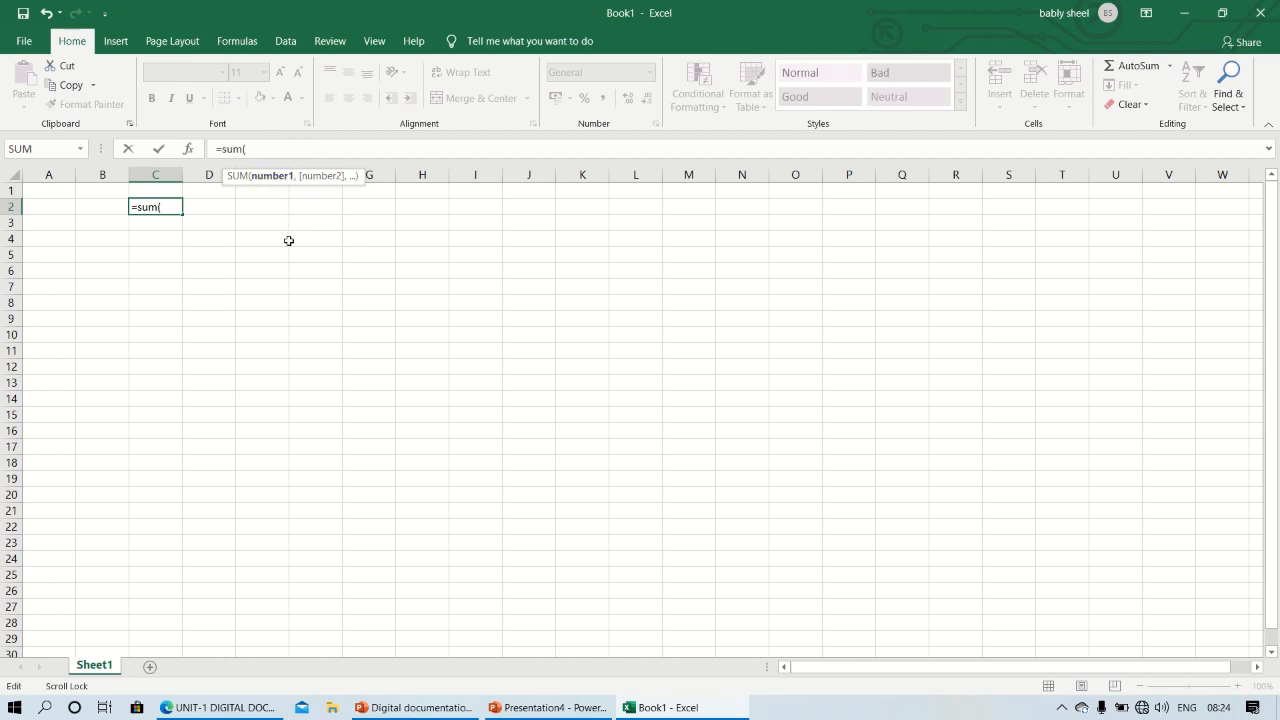
pyautogui.press('BackSpace')
pyautogui.press('BackSpace')
pyautogui.press('BackSpace')
pyautogui.press('BackSpace')
pyautogui.press('BackSpace')
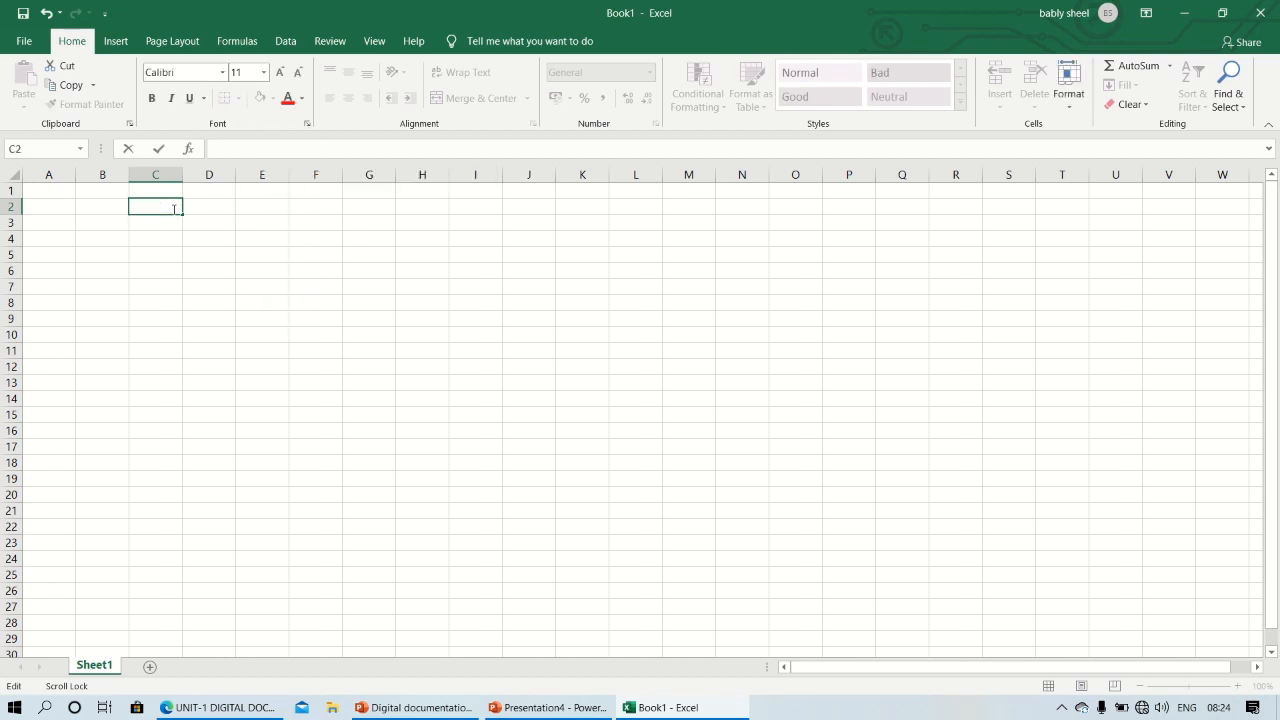
# Select entire rows 1 and 2 and entire columns A, B and C one after another
pyautogui.click(12, 190)
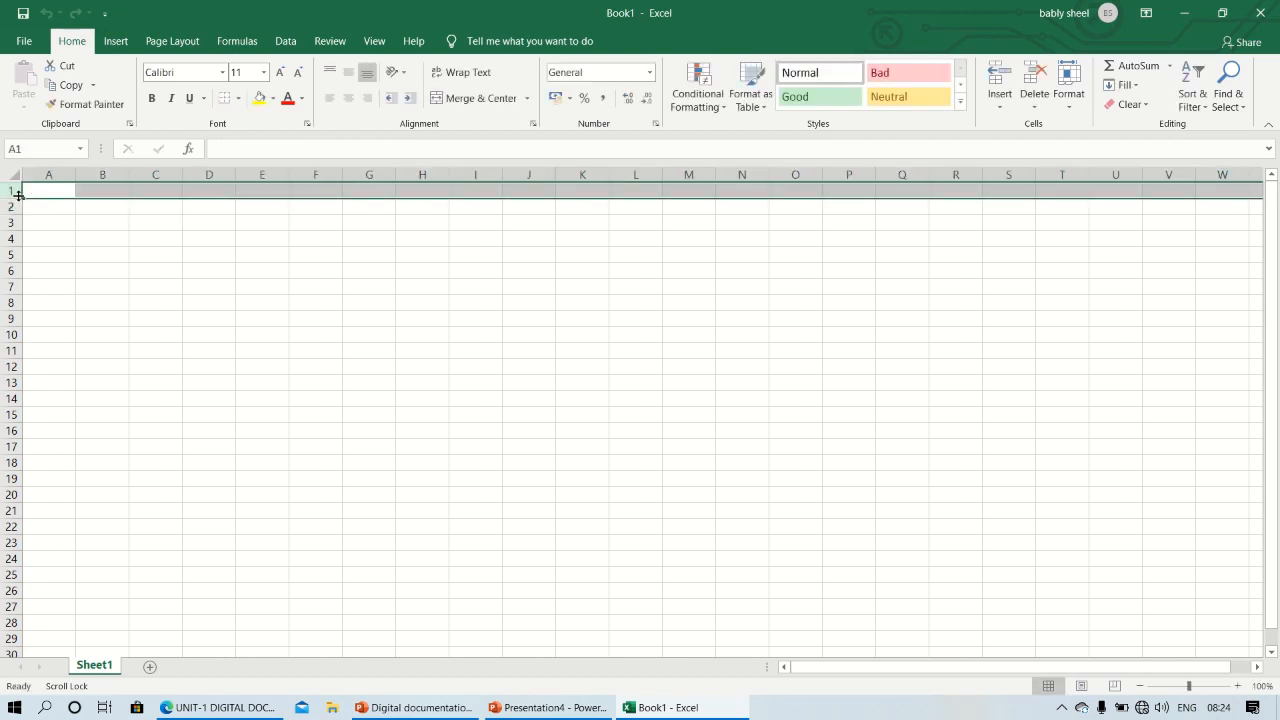
pyautogui.click(10, 206)
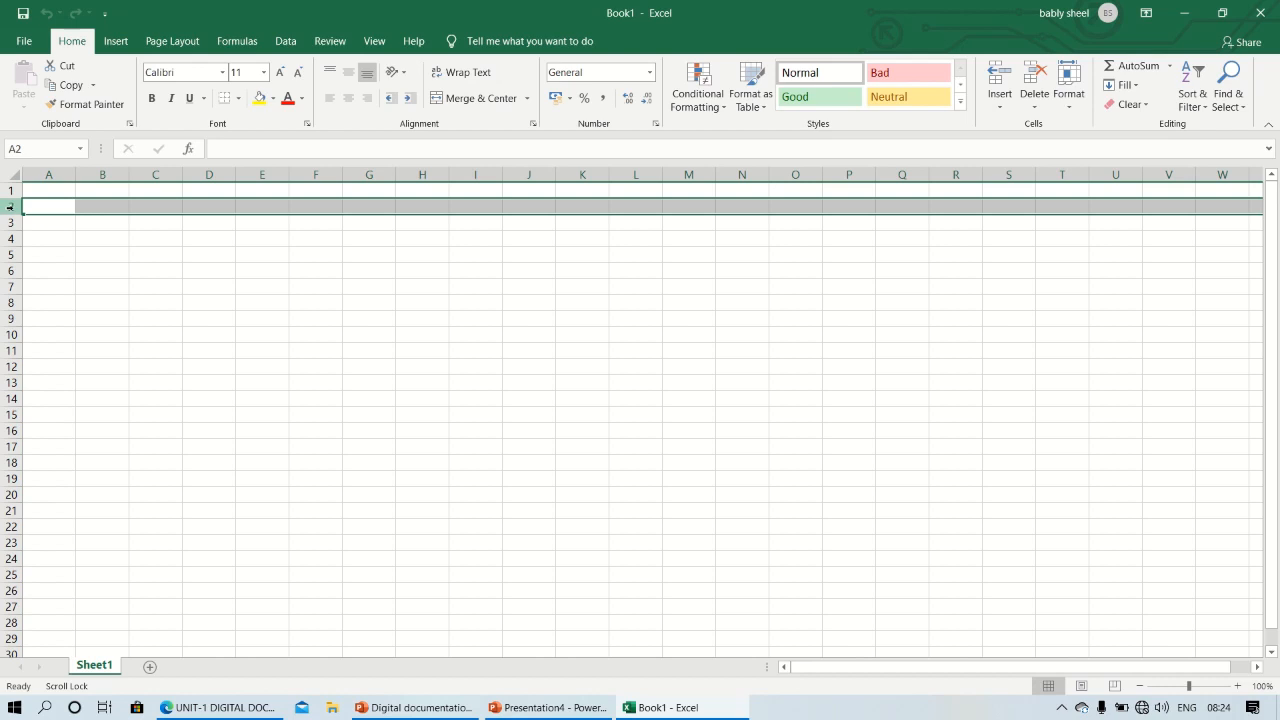
pyautogui.click(67, 172)
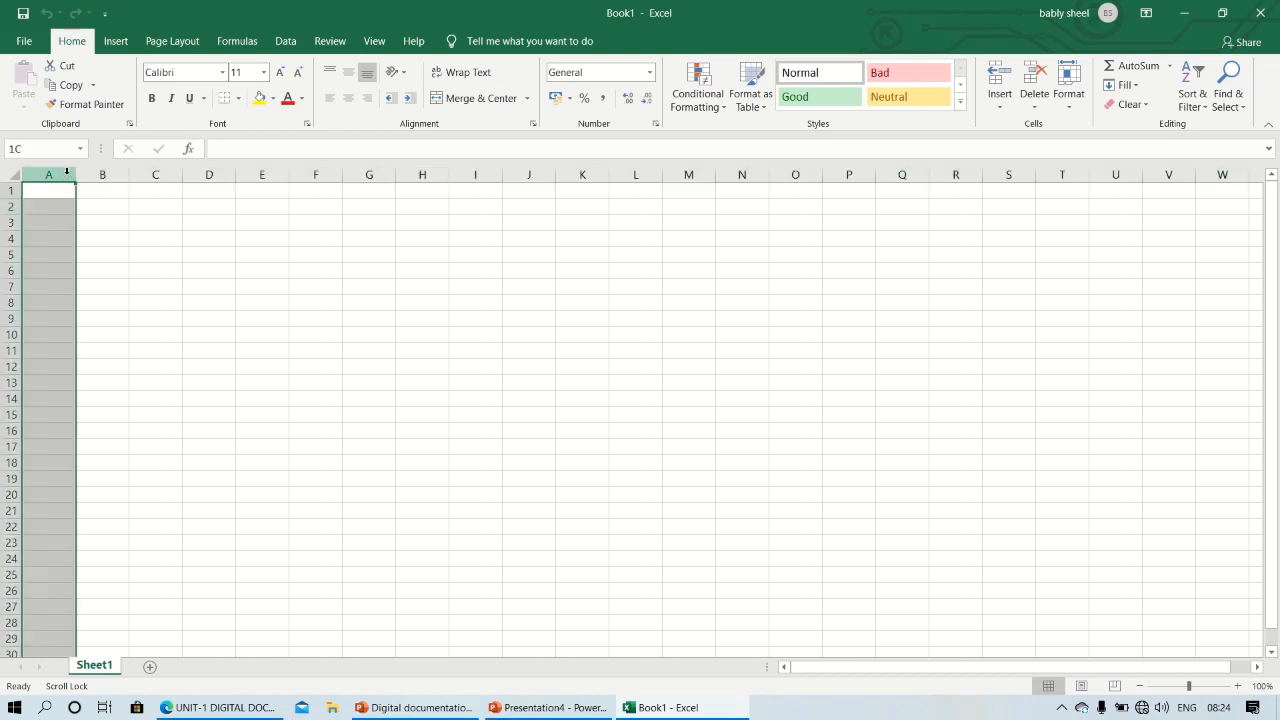
pyautogui.click(100, 174)
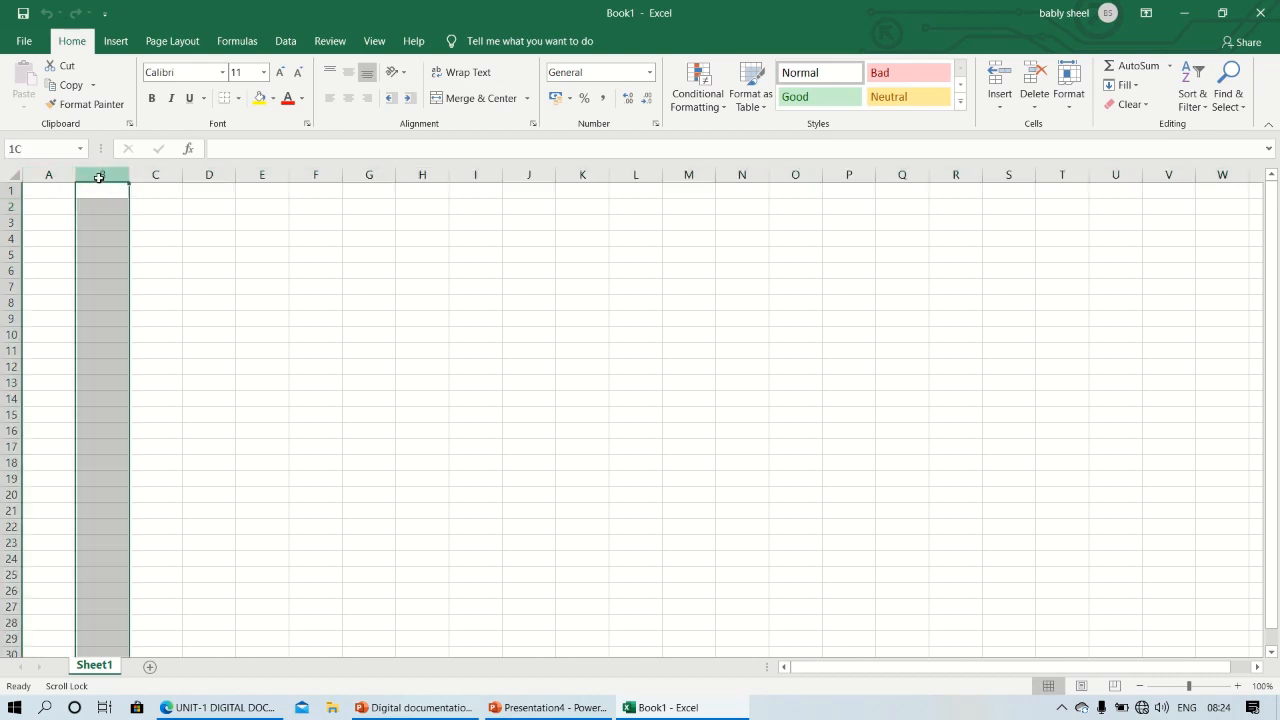
pyautogui.click(161, 174)
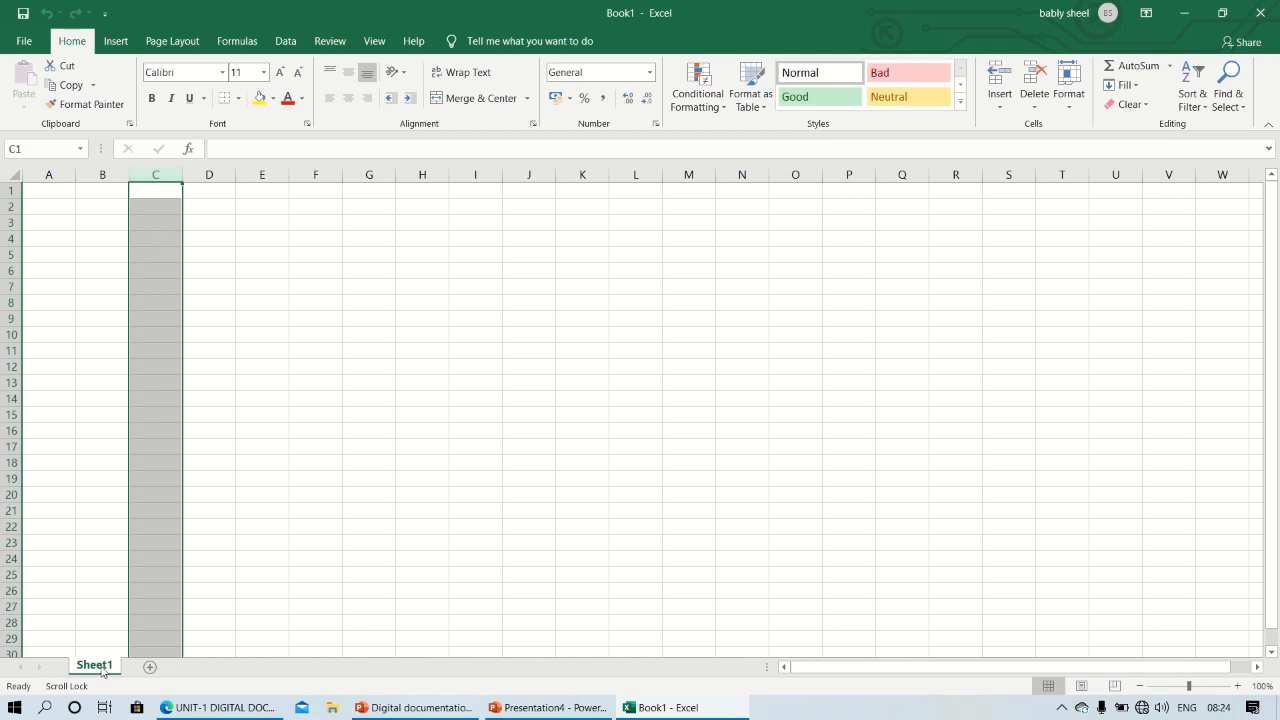
# Add a second worksheet to the workbook and delete it again
pyautogui.click(152, 667)
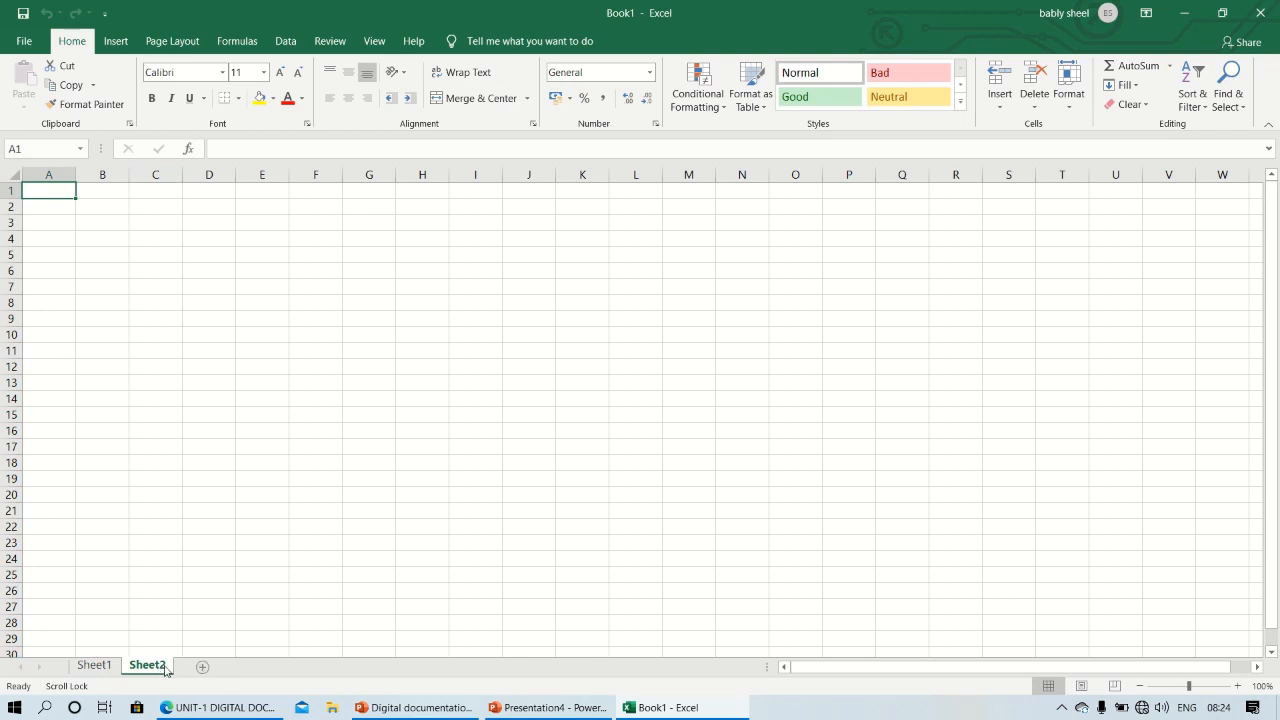
pyautogui.rightClick(166, 670)
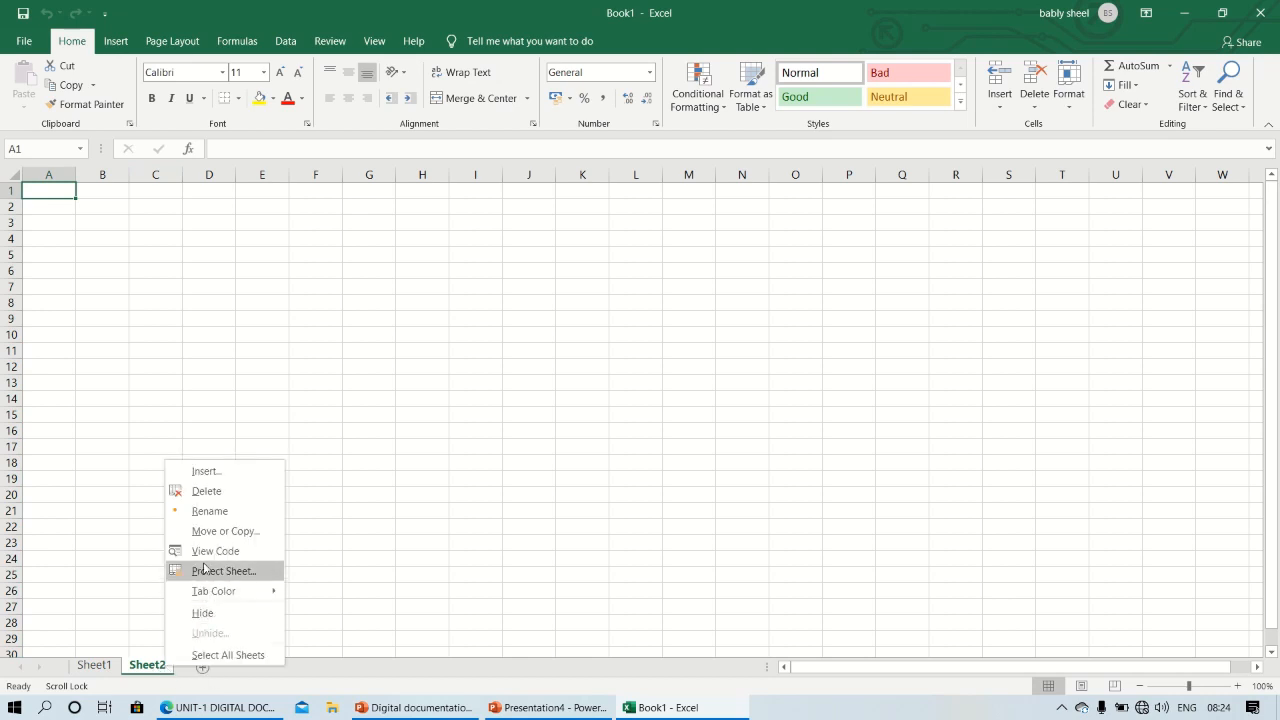
pyautogui.click(200, 490)
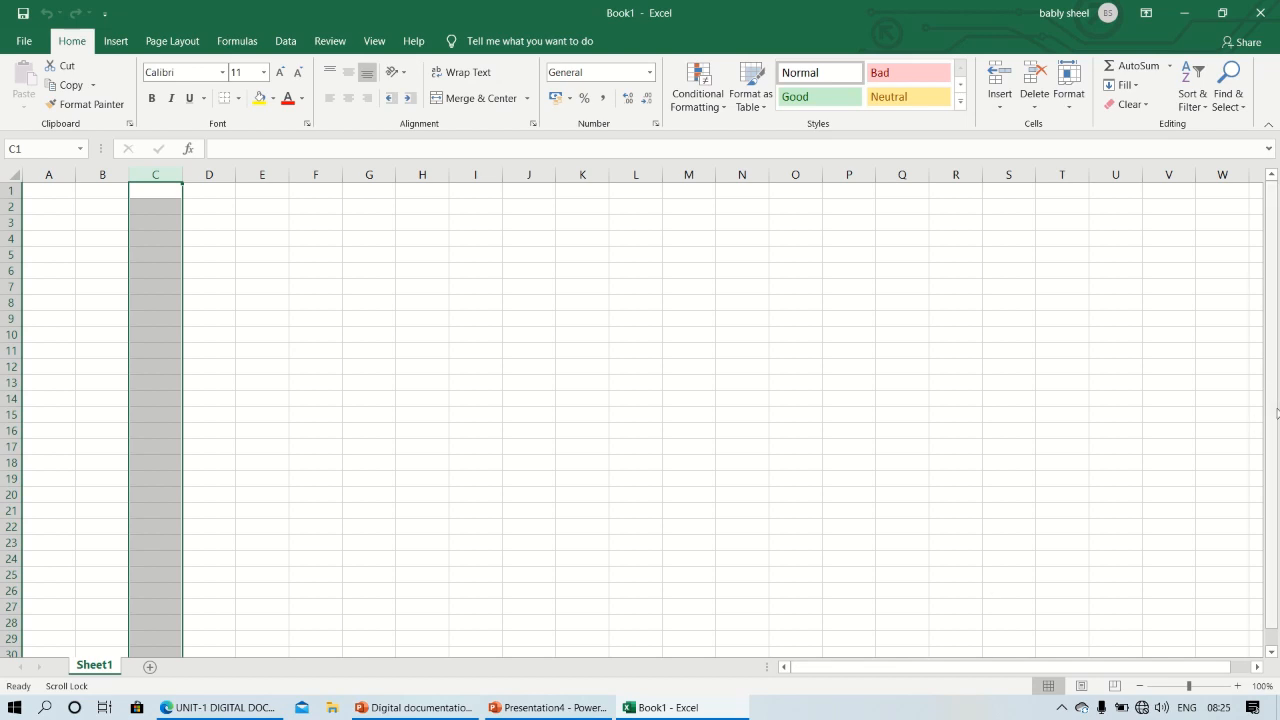
pyautogui.scroll(-1, 1271, 648)
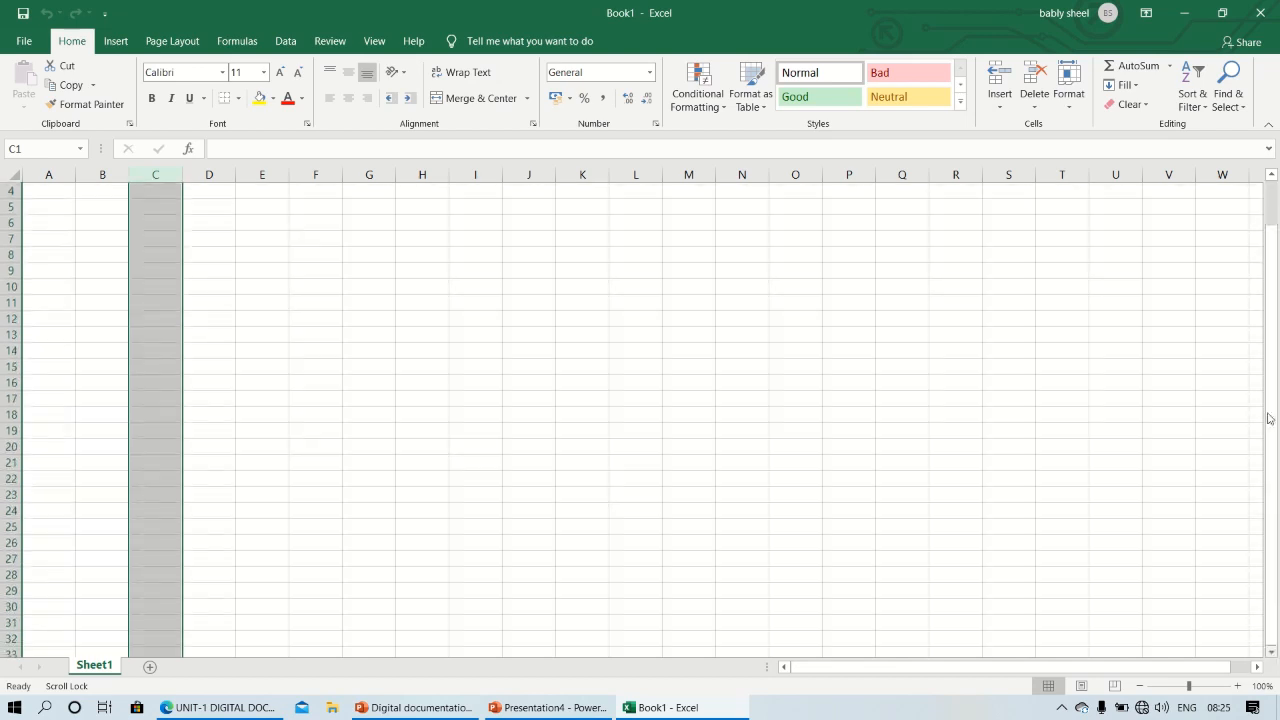
pyautogui.click(1273, 176)
pyautogui.click(1273, 176)
pyautogui.click(1273, 176)
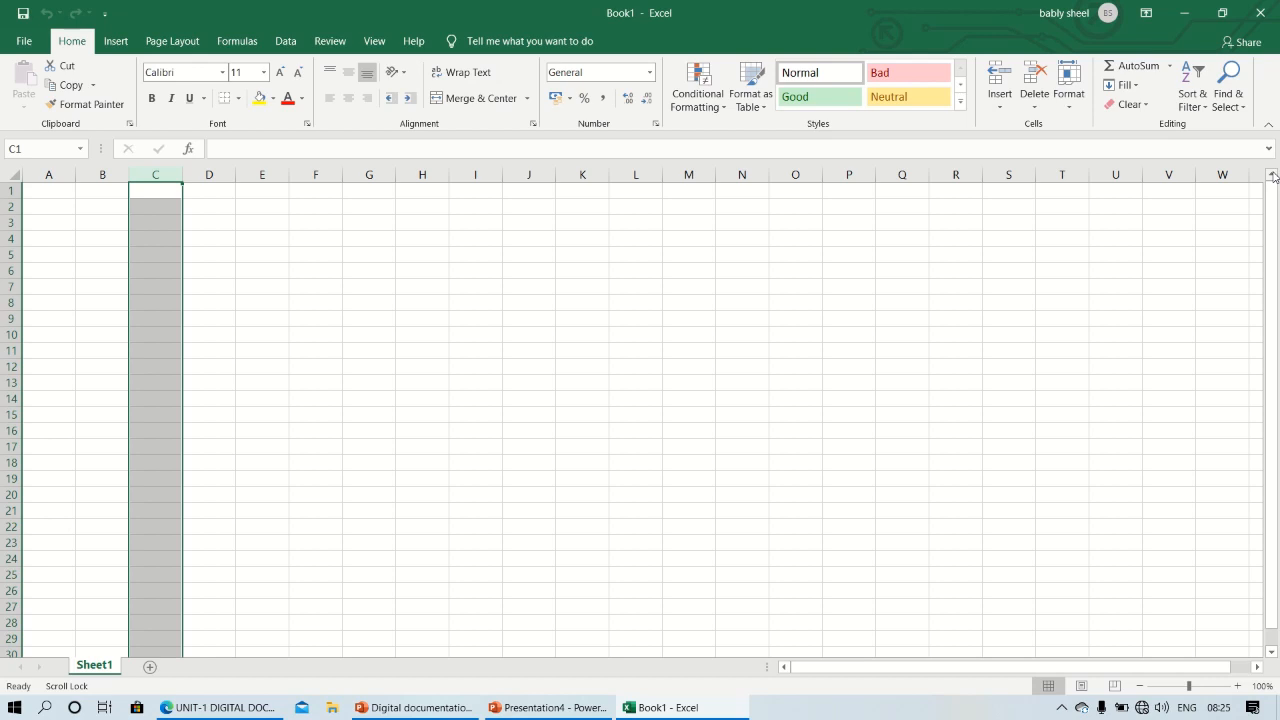
# Examine the options for opening a workbook from recent files, This PC and the file browser, and return to the sheet without opening anything
pyautogui.click(12, 47)
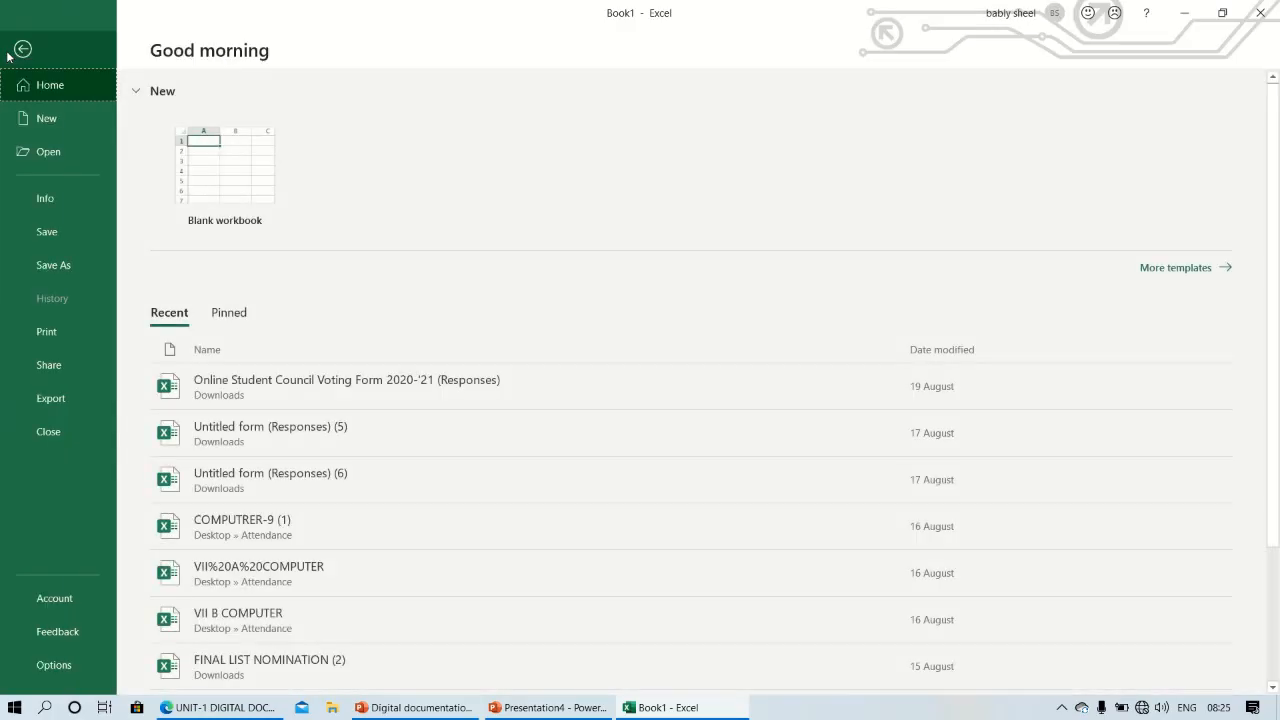
pyautogui.click(48, 146)
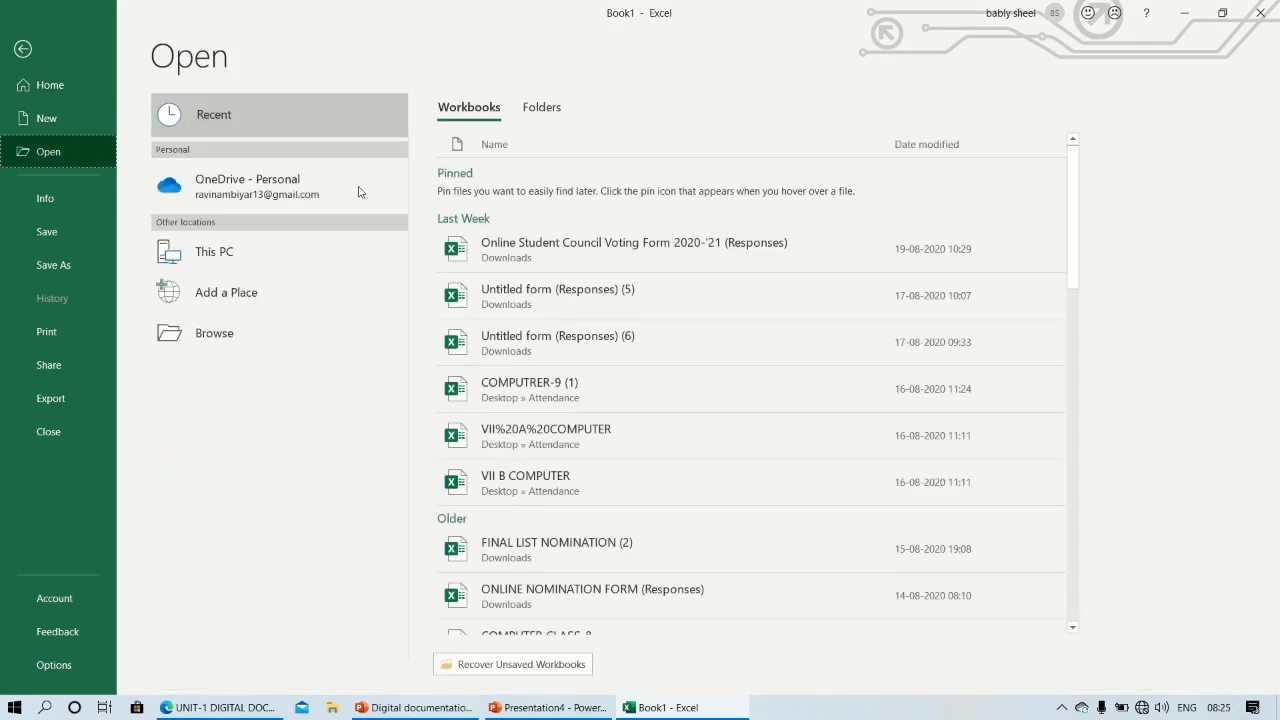
pyautogui.click(225, 262)
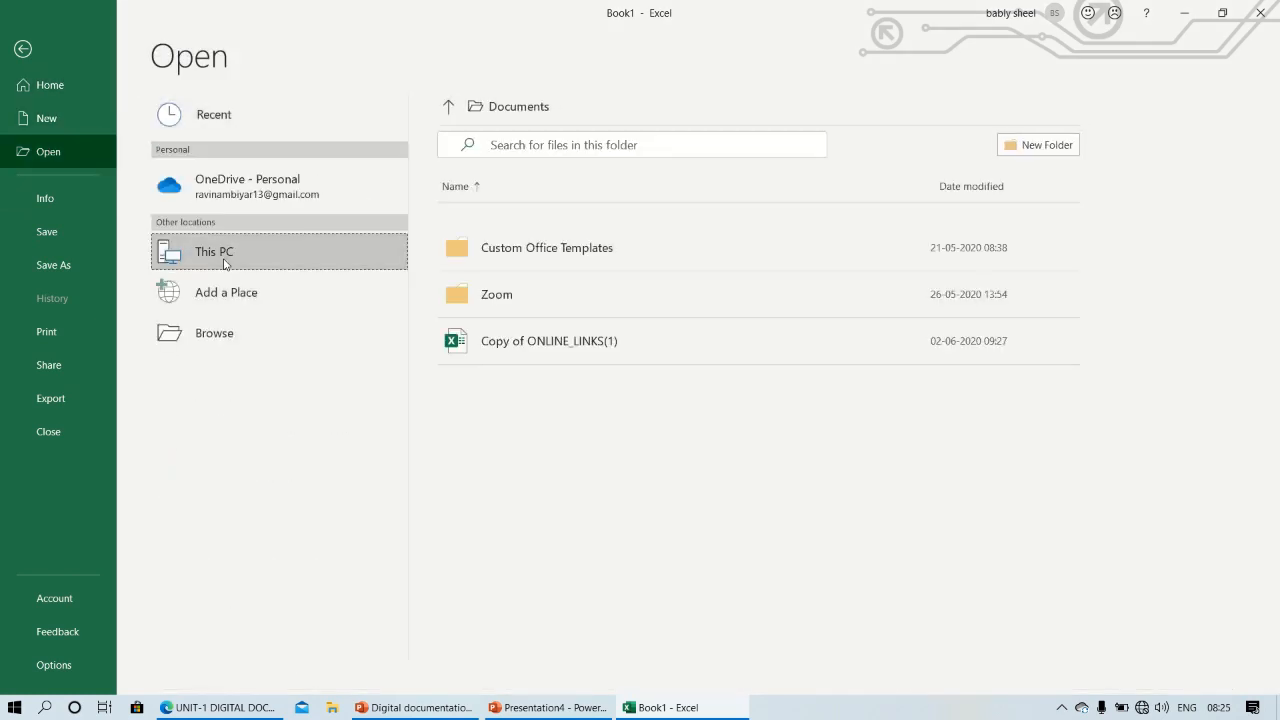
pyautogui.click(234, 345)
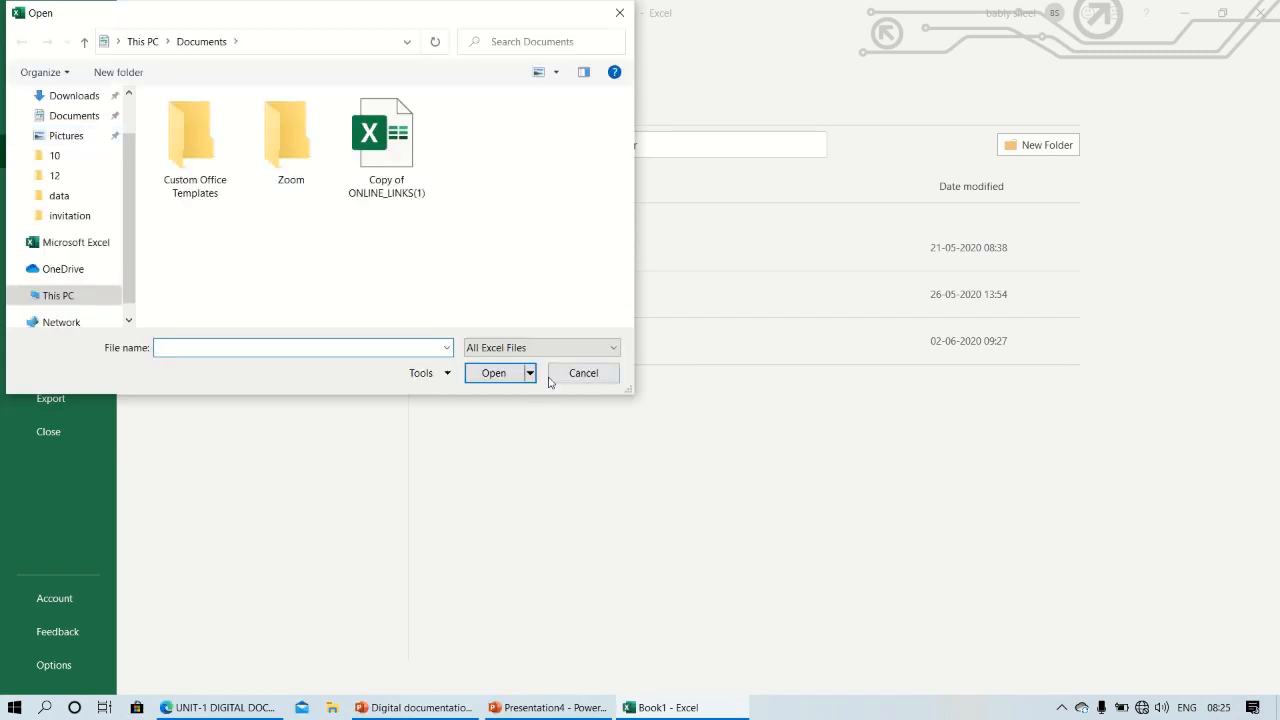
pyautogui.click(592, 377)
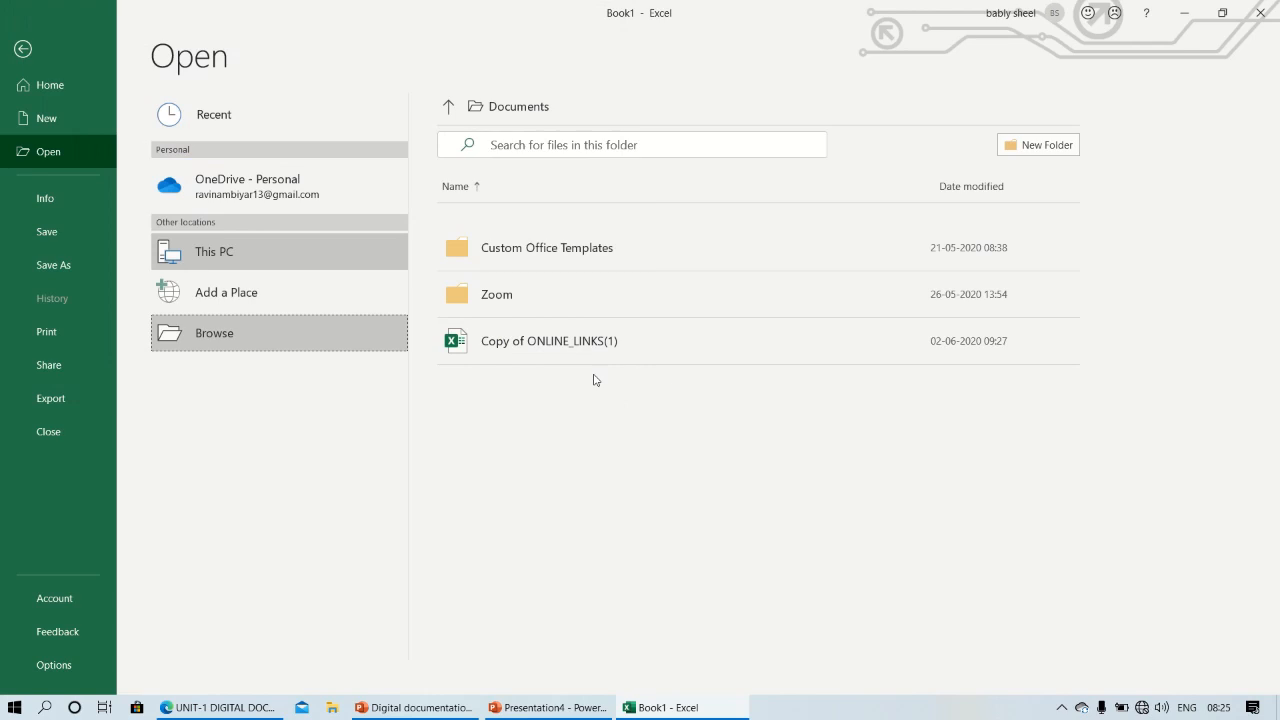
pyautogui.click(24, 52)
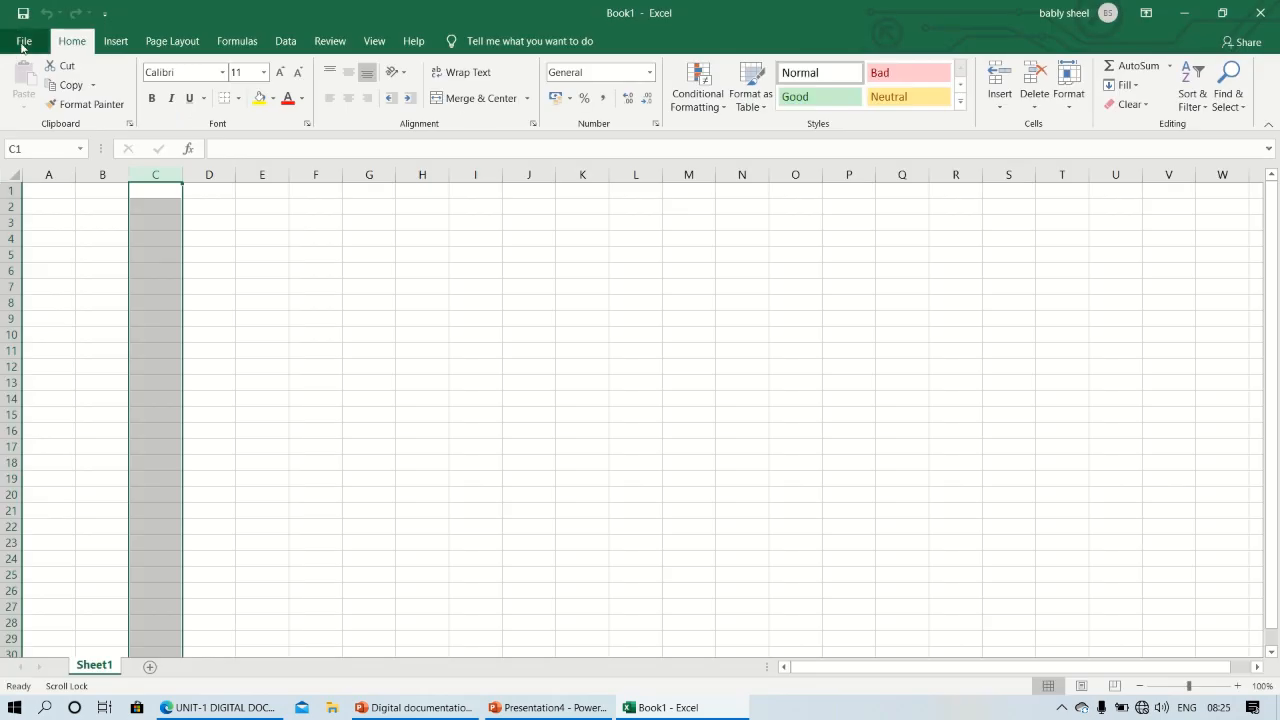
pyautogui.click(24, 45)
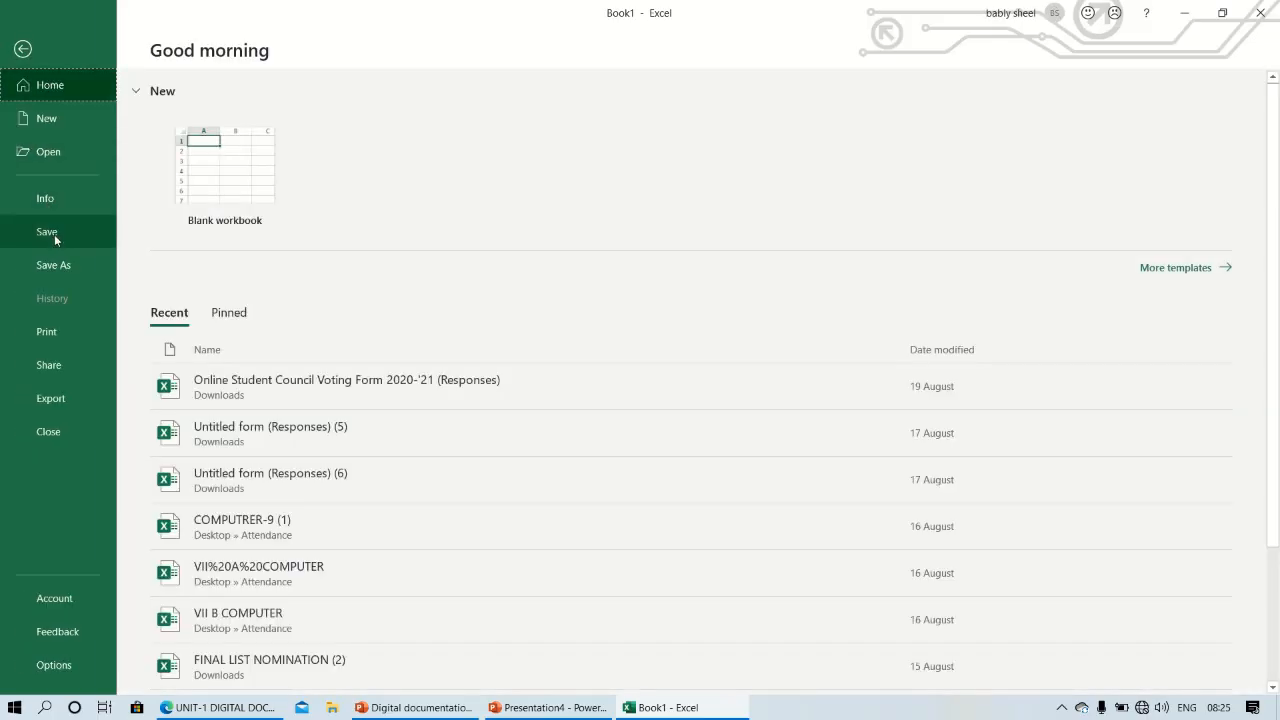
pyautogui.click(23, 49)
pyautogui.click(471, 384)
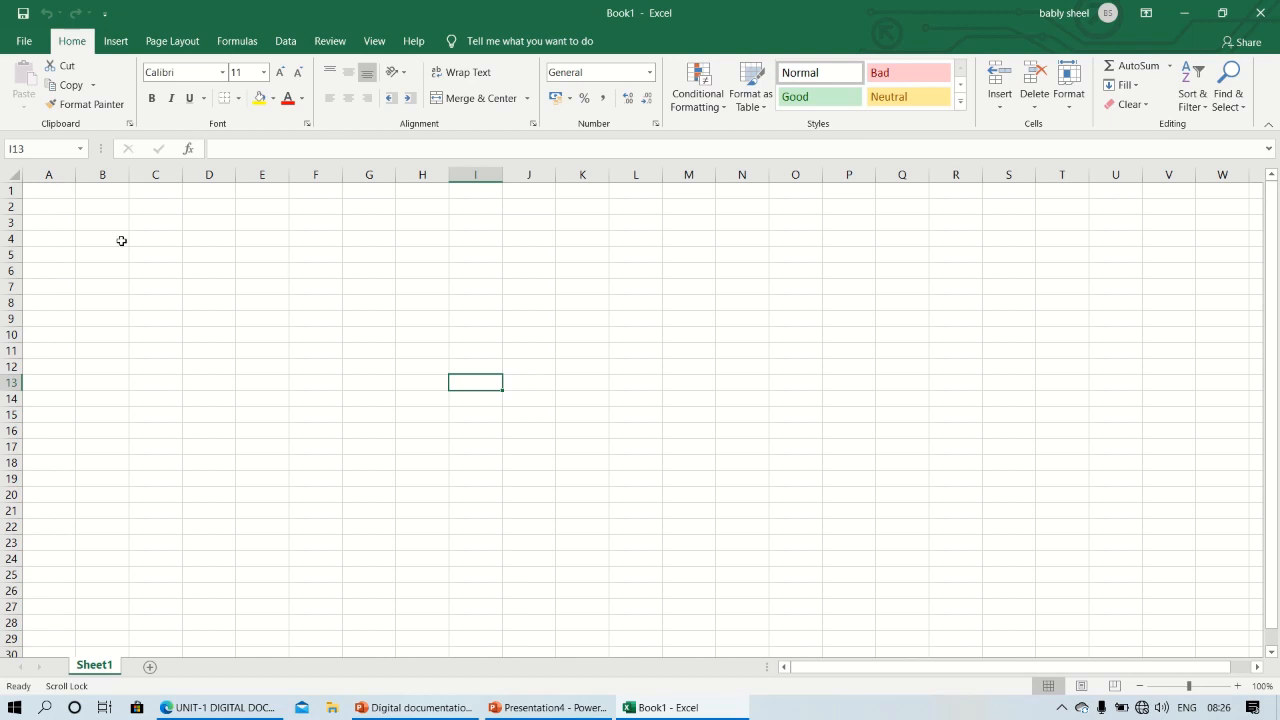
# Enter the column headers name, class and rollno in cells A1, B1 and C1
pyautogui.doubleClick(44, 196)
pyautogui.write('name')
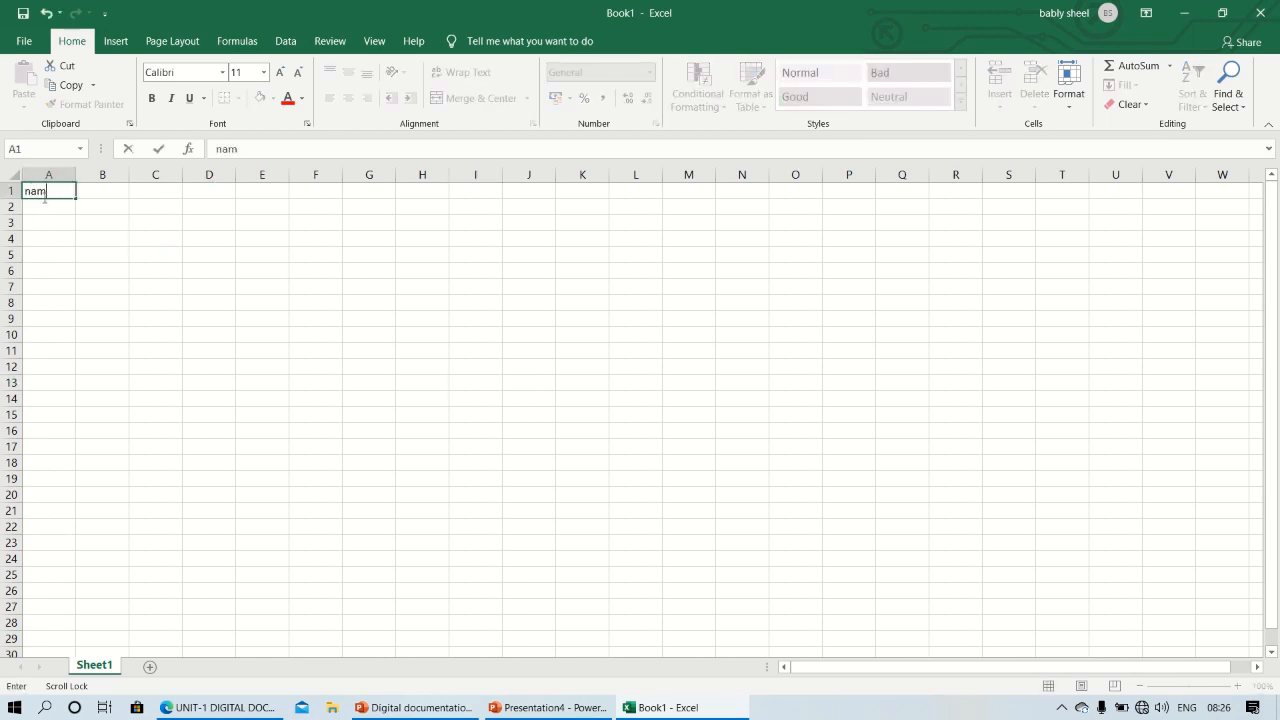
pyautogui.hscroll(1, 44, 197)
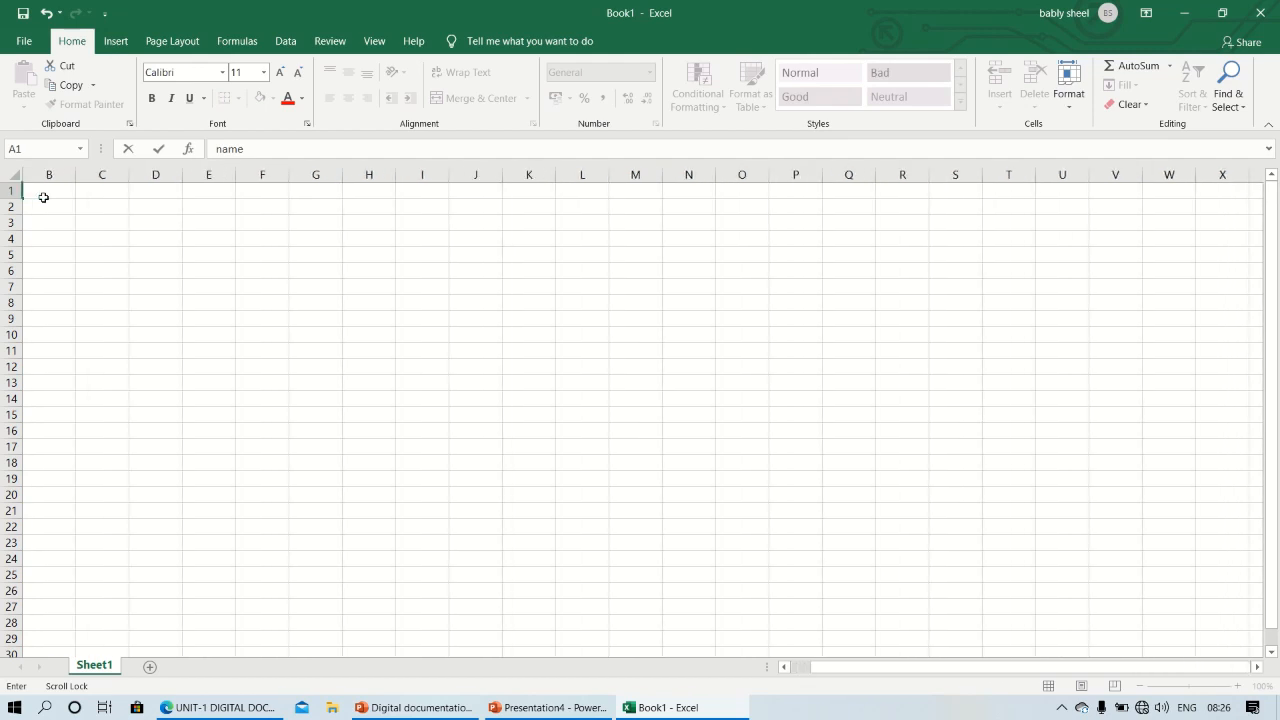
pyautogui.hscroll(-1, 44, 197)
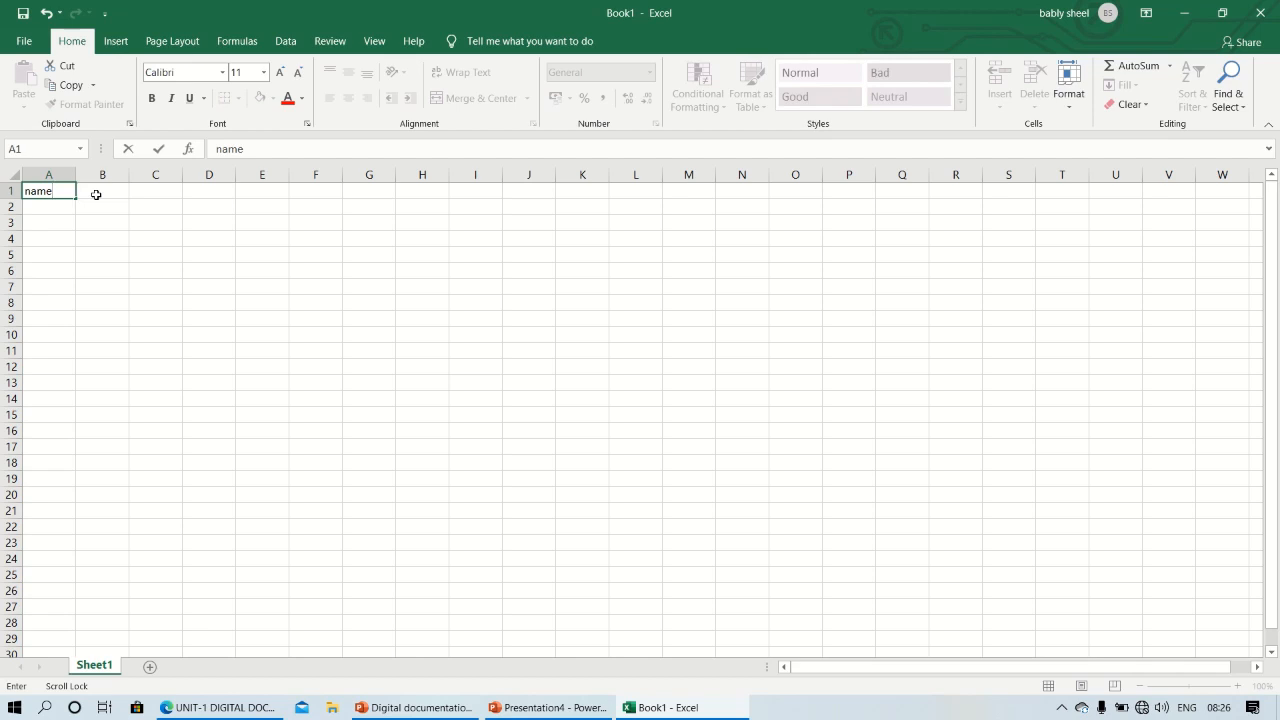
pyautogui.moveTo(520, 6)
pyautogui.click(533, 38)
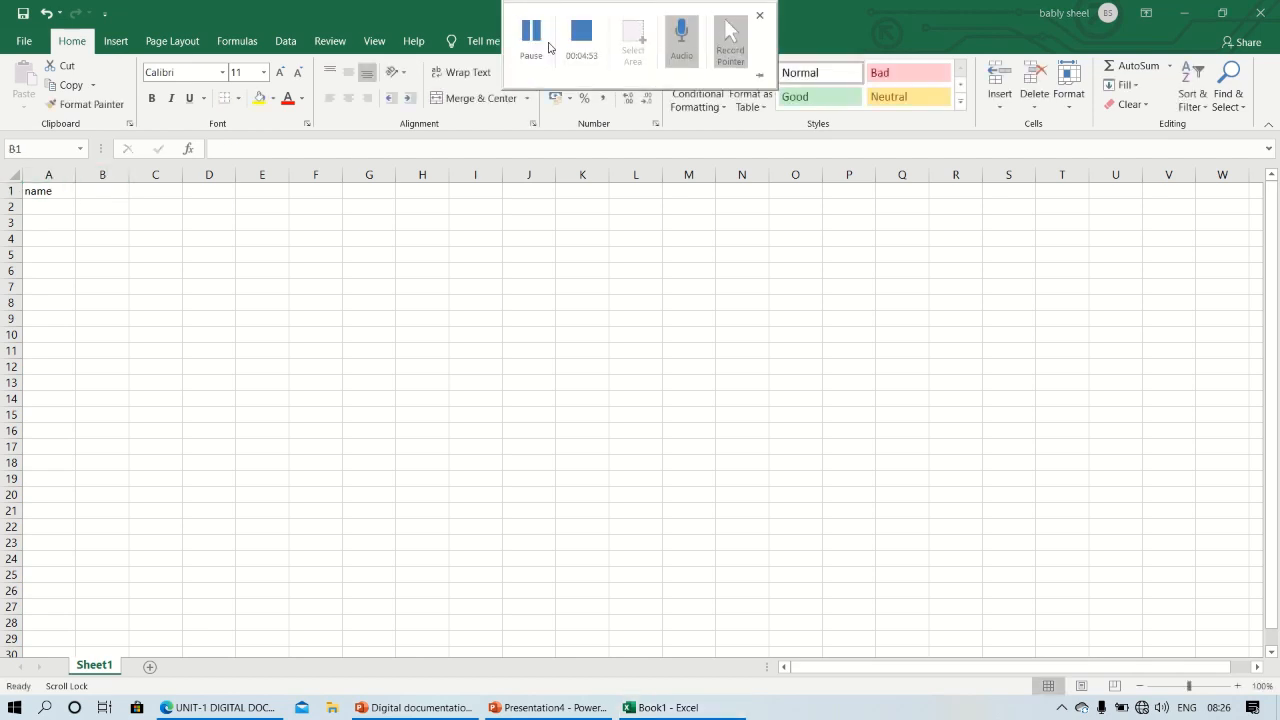
pyautogui.click(100, 193)
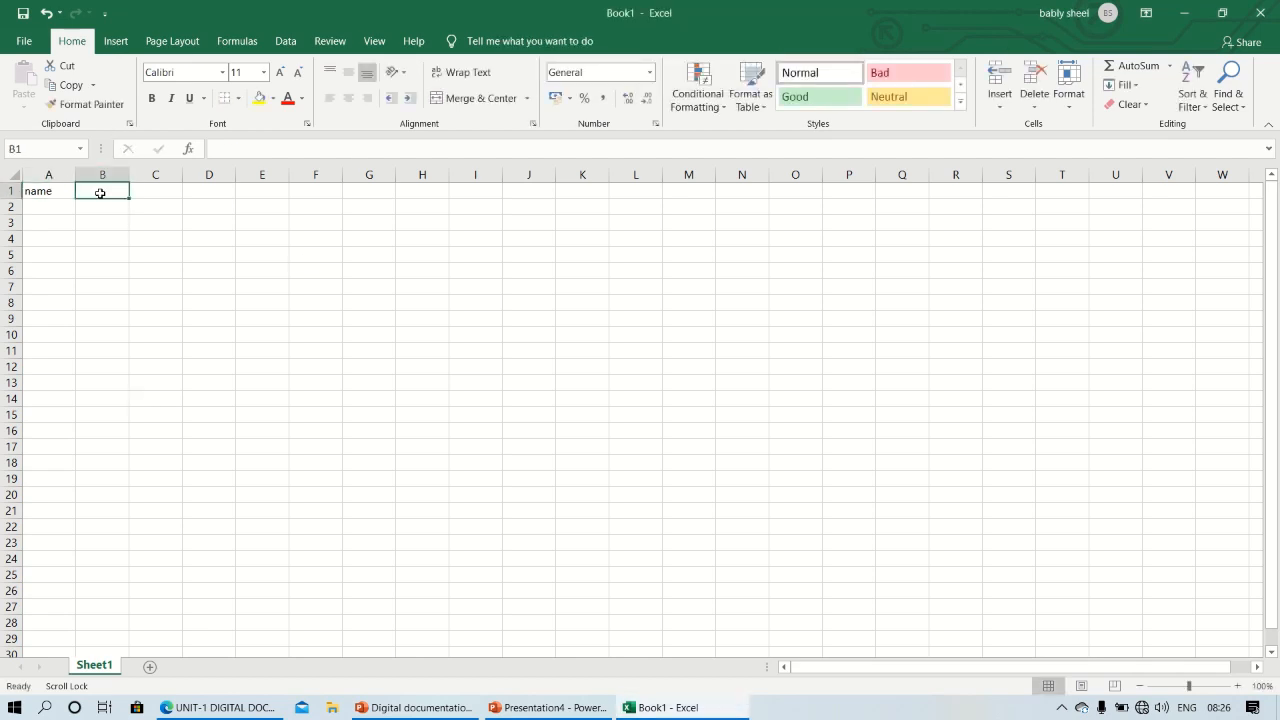
pyautogui.write('class')
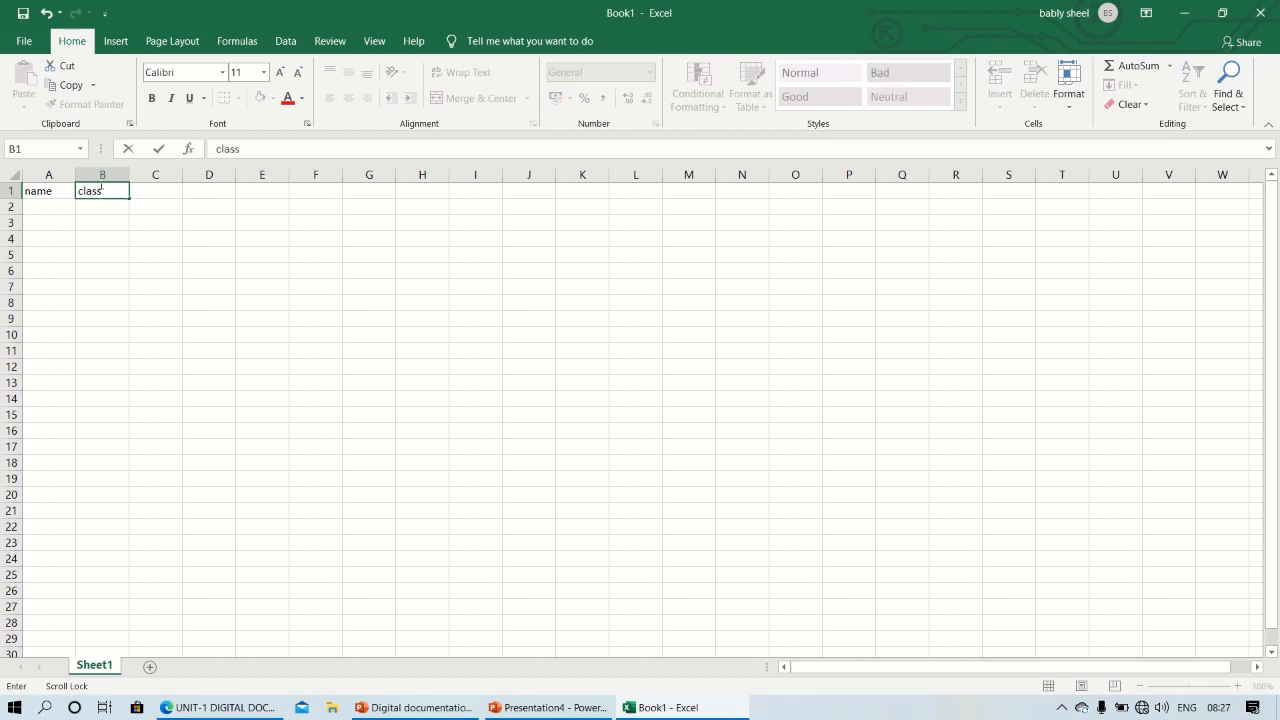
pyautogui.press('Tab')
pyautogui.write('rollno')
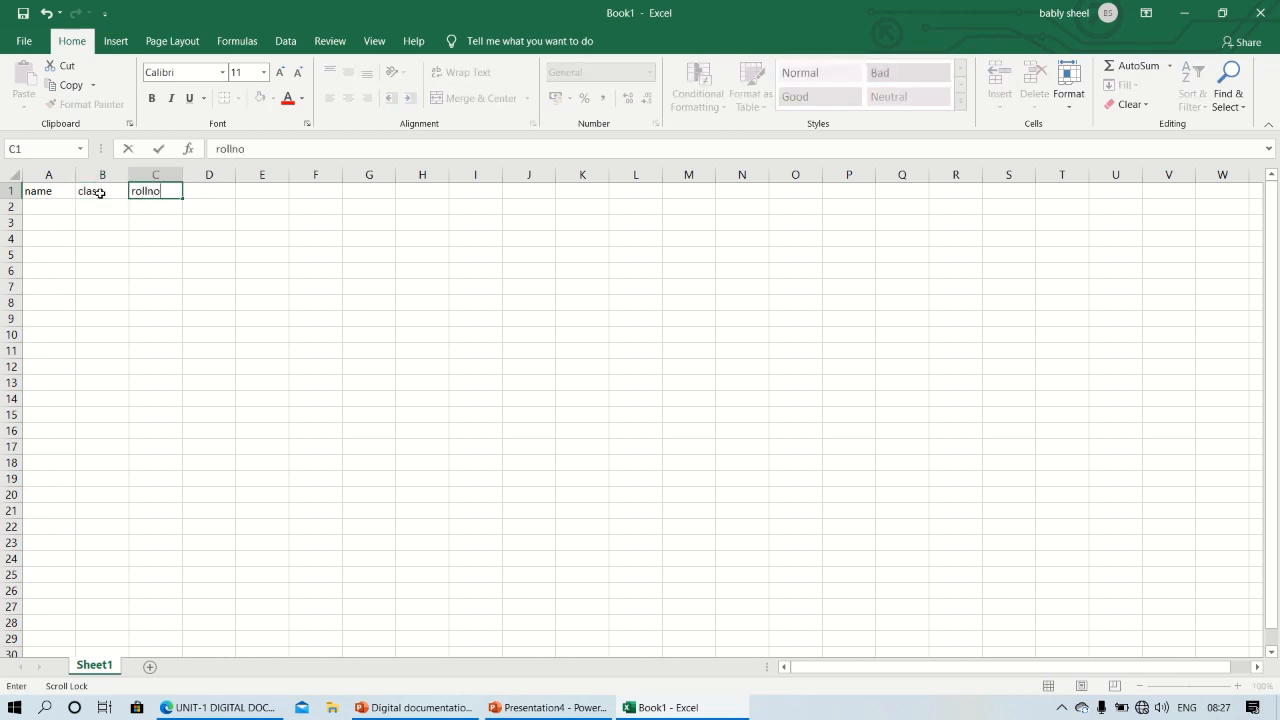
pyautogui.scroll(-1, 100, 193)
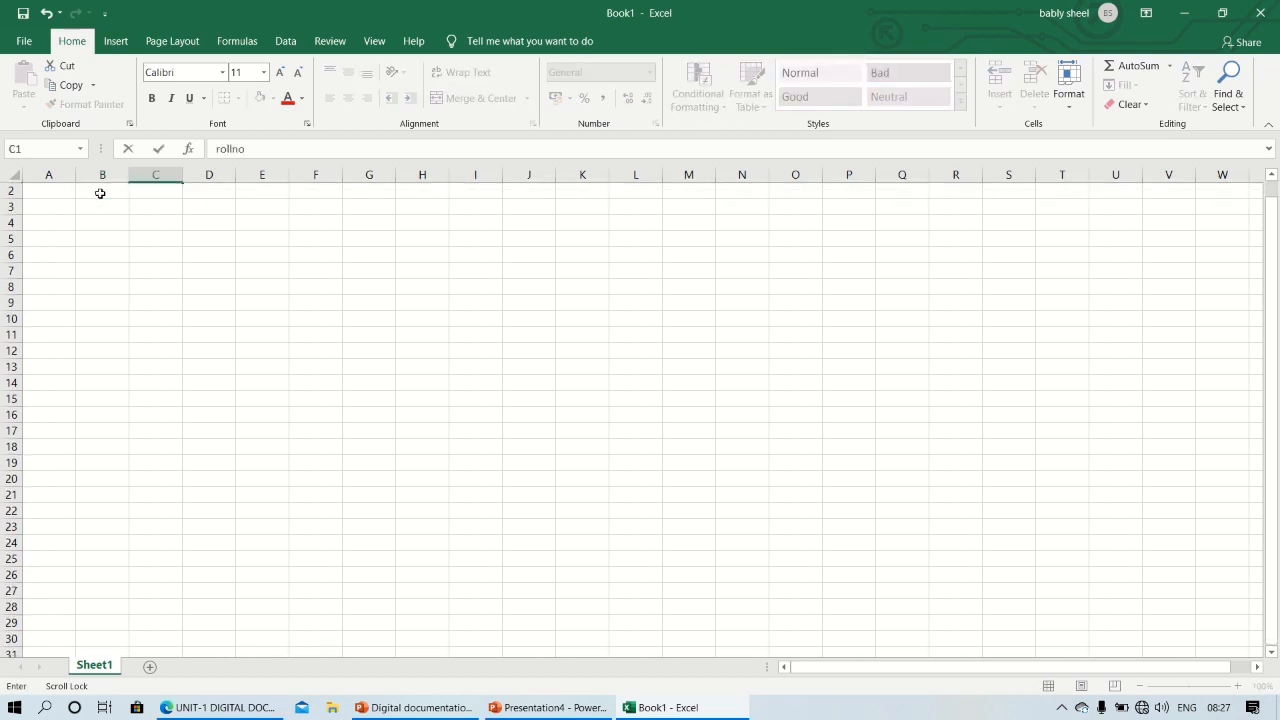
pyautogui.scroll(1, 100, 193)
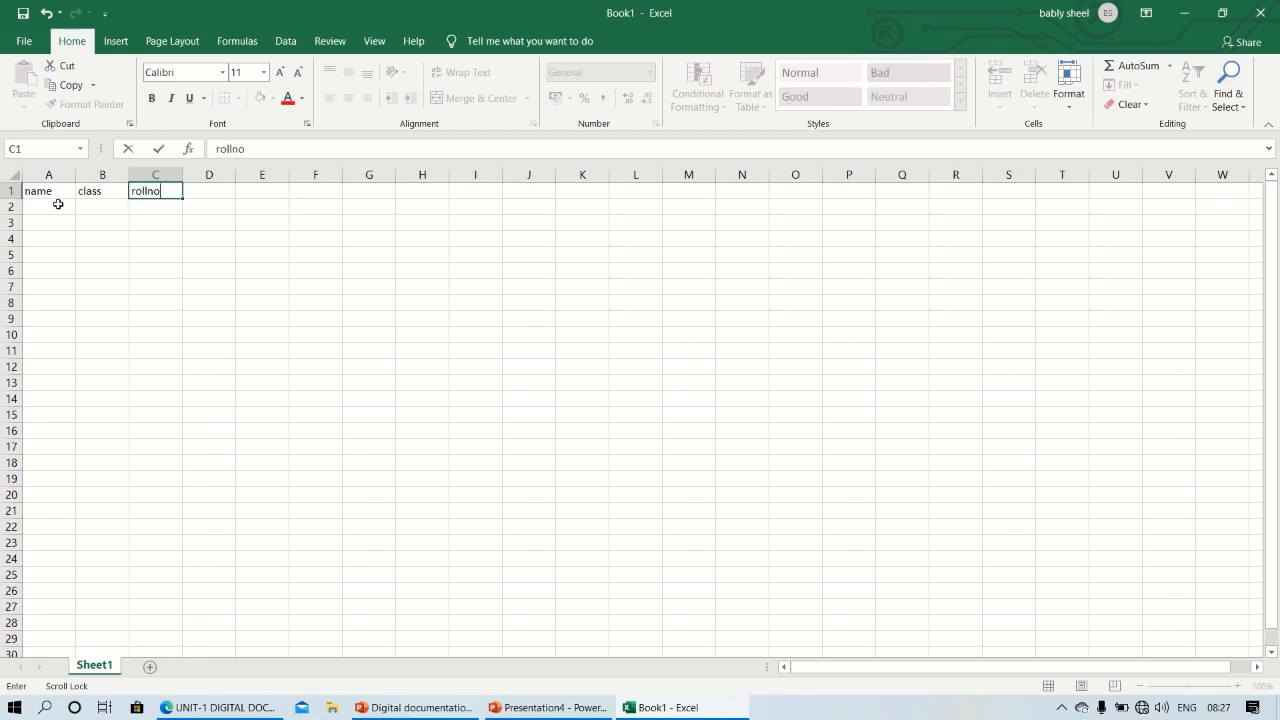
# Fill cells A2 to A4 under the name header with three students' first names
pyautogui.click(58, 204)
pyautogui.write('rani')
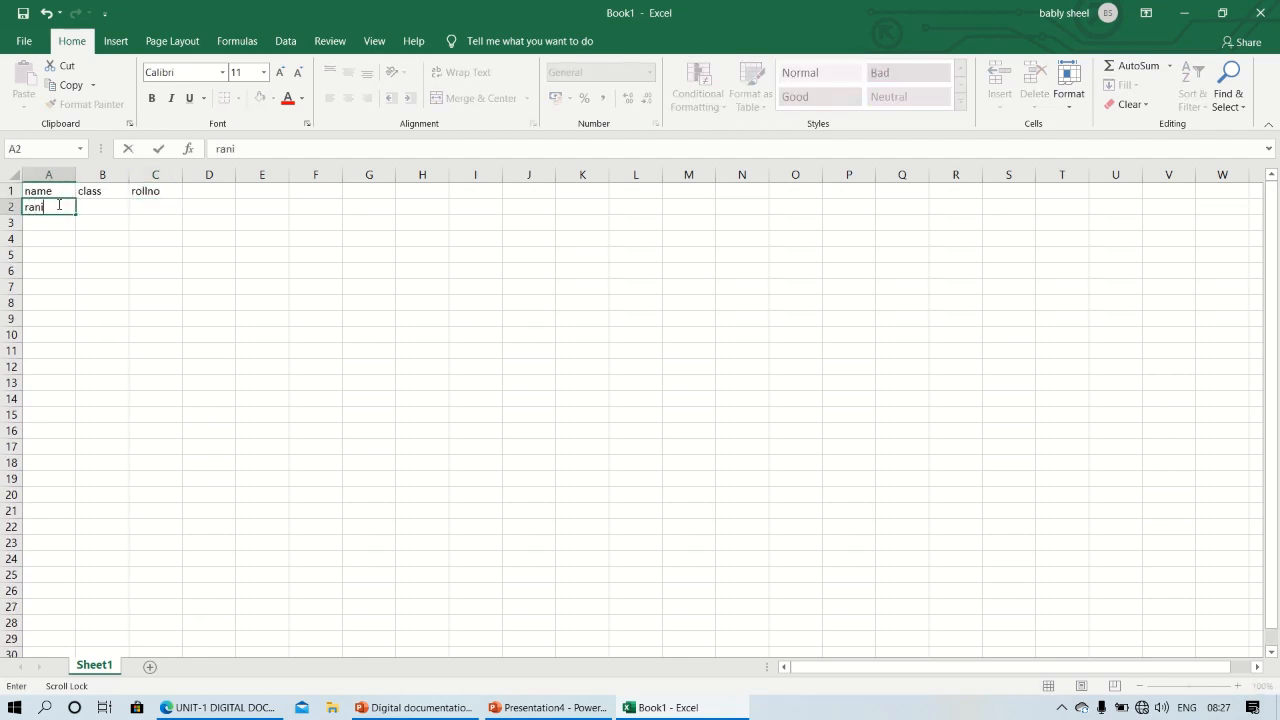
pyautogui.click(58, 223)
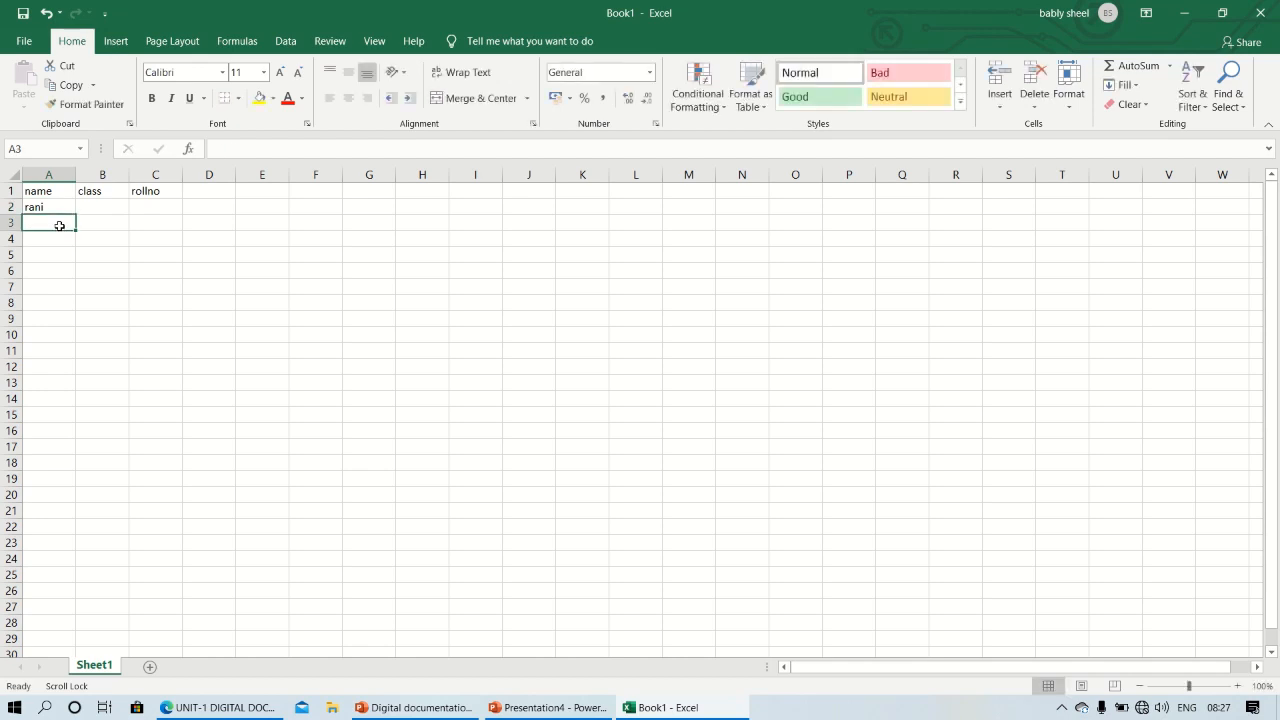
pyautogui.write('laxmi')
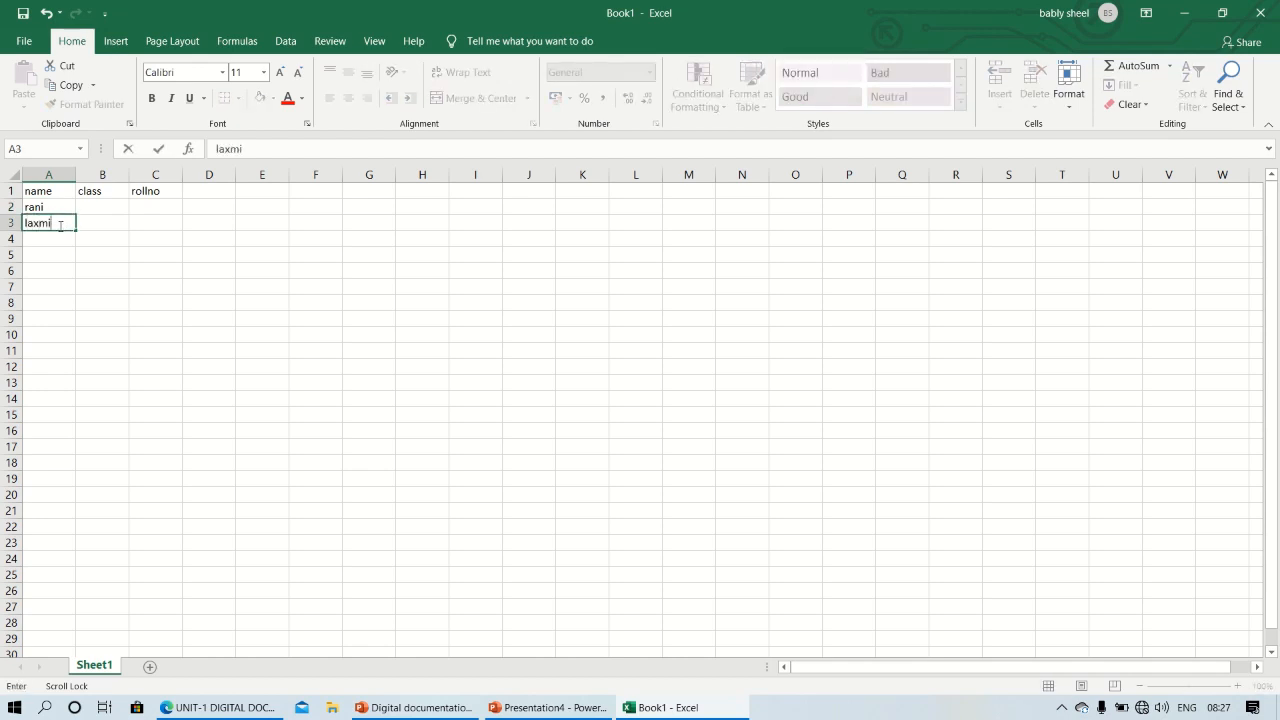
pyautogui.click(57, 244)
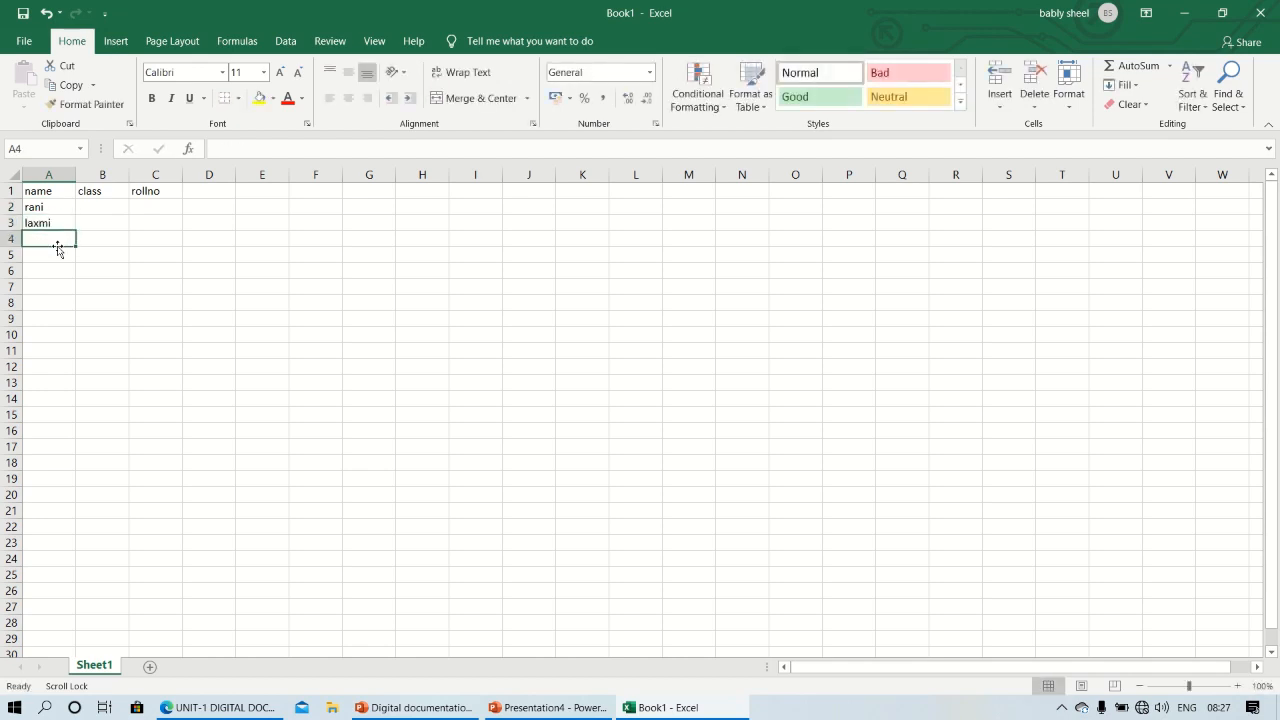
pyautogui.write('neha')
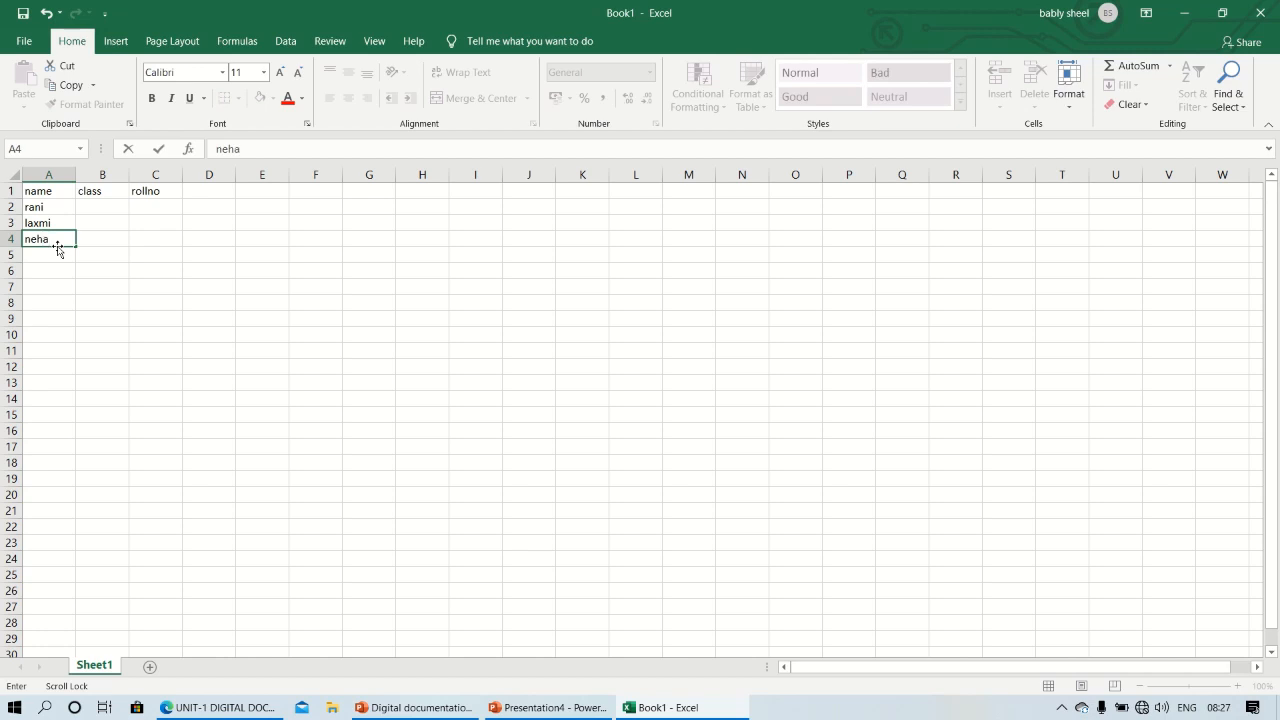
# Enter the class values 1, 2 and 3 in cells B2 to B4
pyautogui.click(110, 206)
pyautogui.write('1')
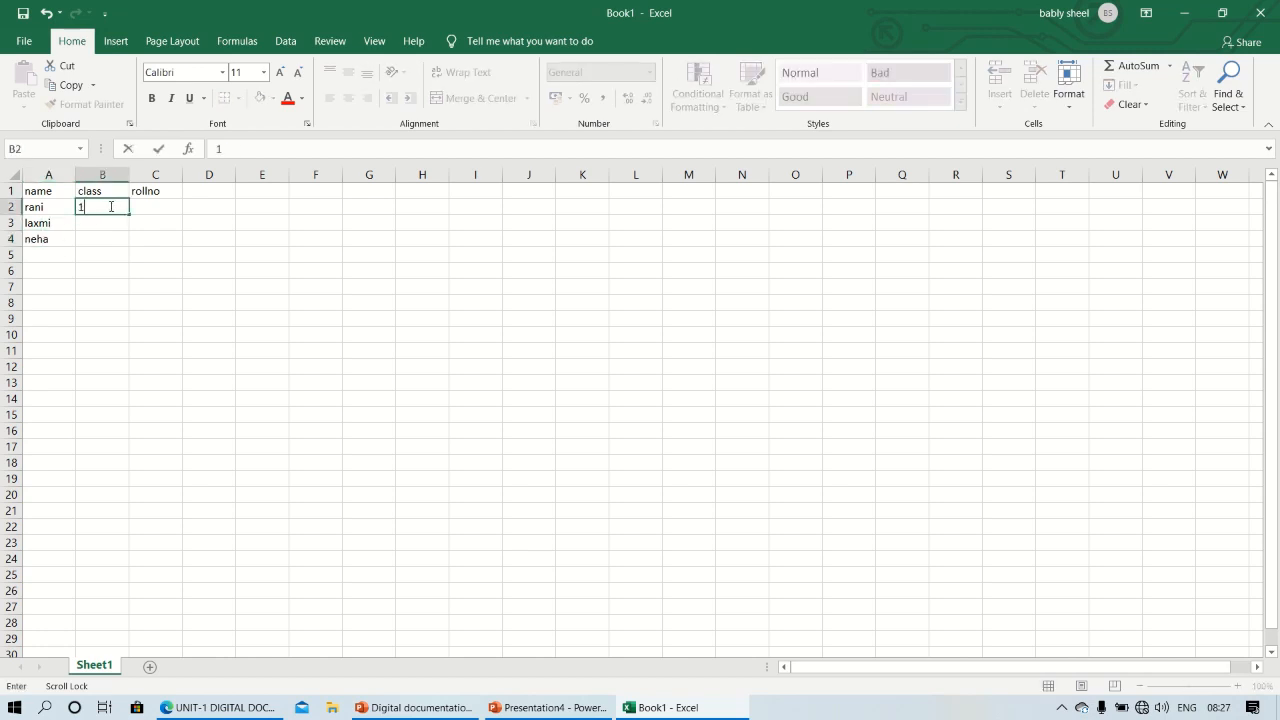
pyautogui.click(106, 224)
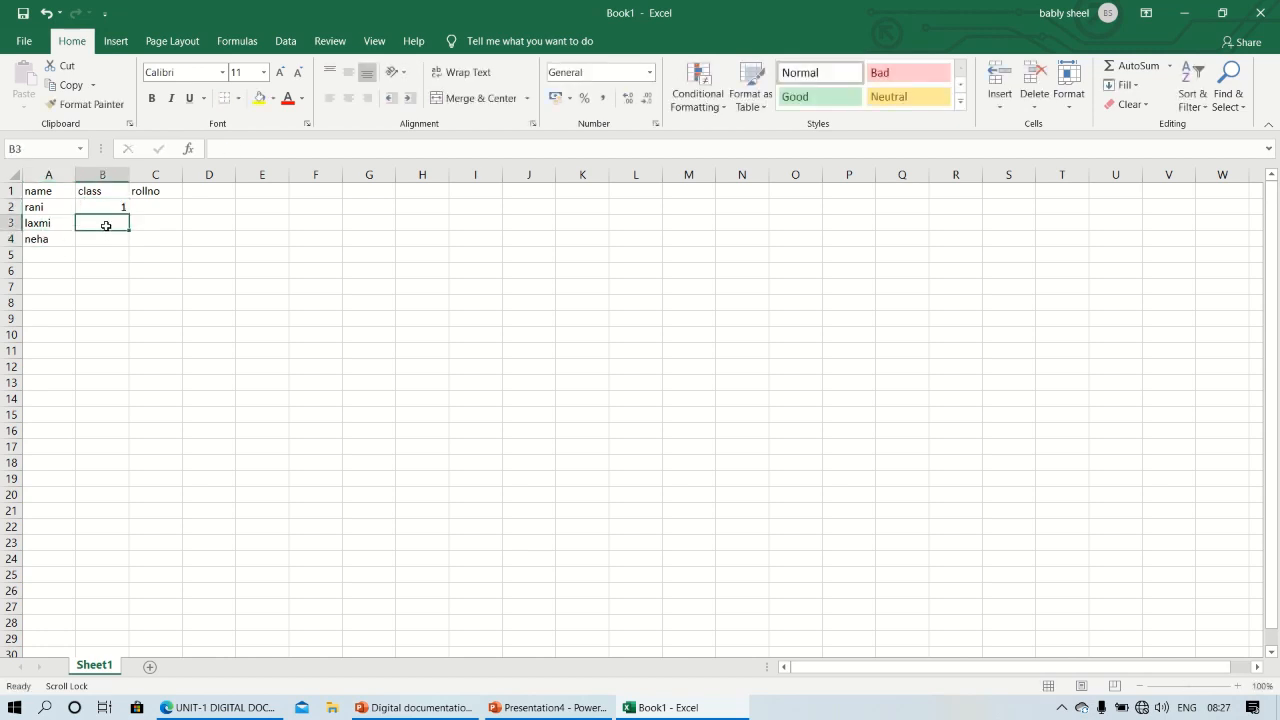
pyautogui.write('2')
pyautogui.click(106, 237)
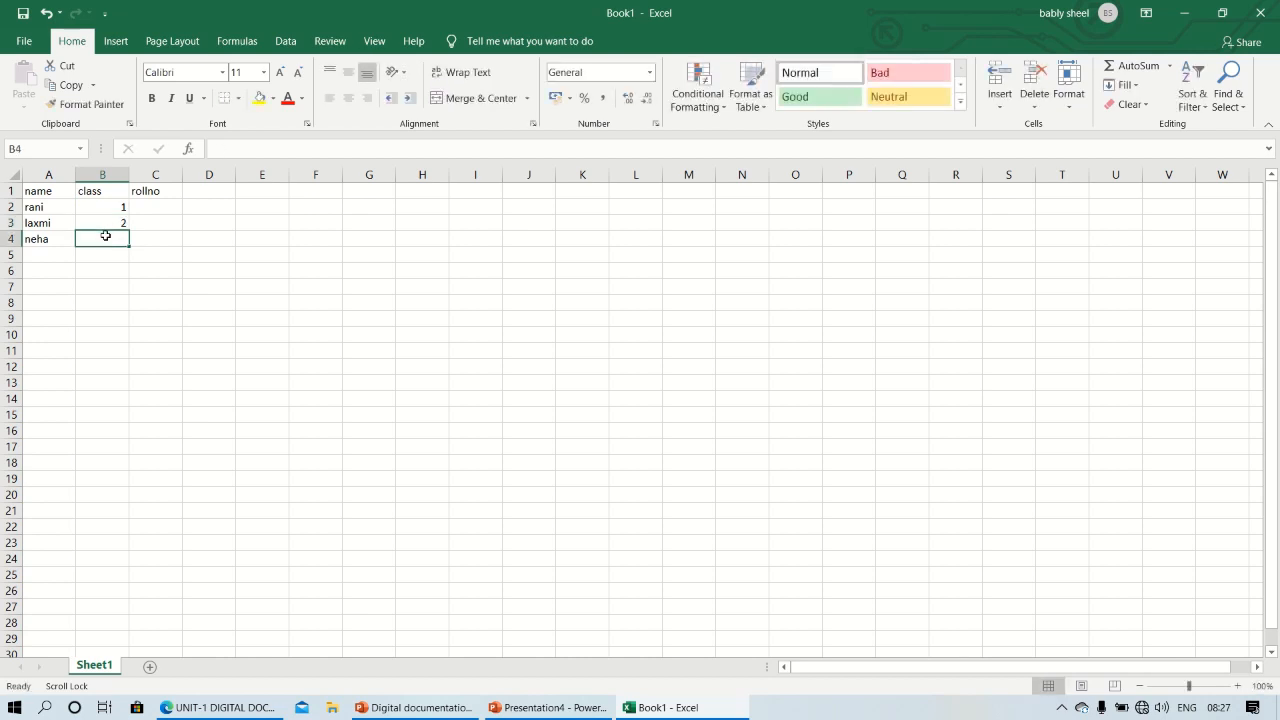
pyautogui.write('2')
pyautogui.press('BackSpace')
pyautogui.write('3')
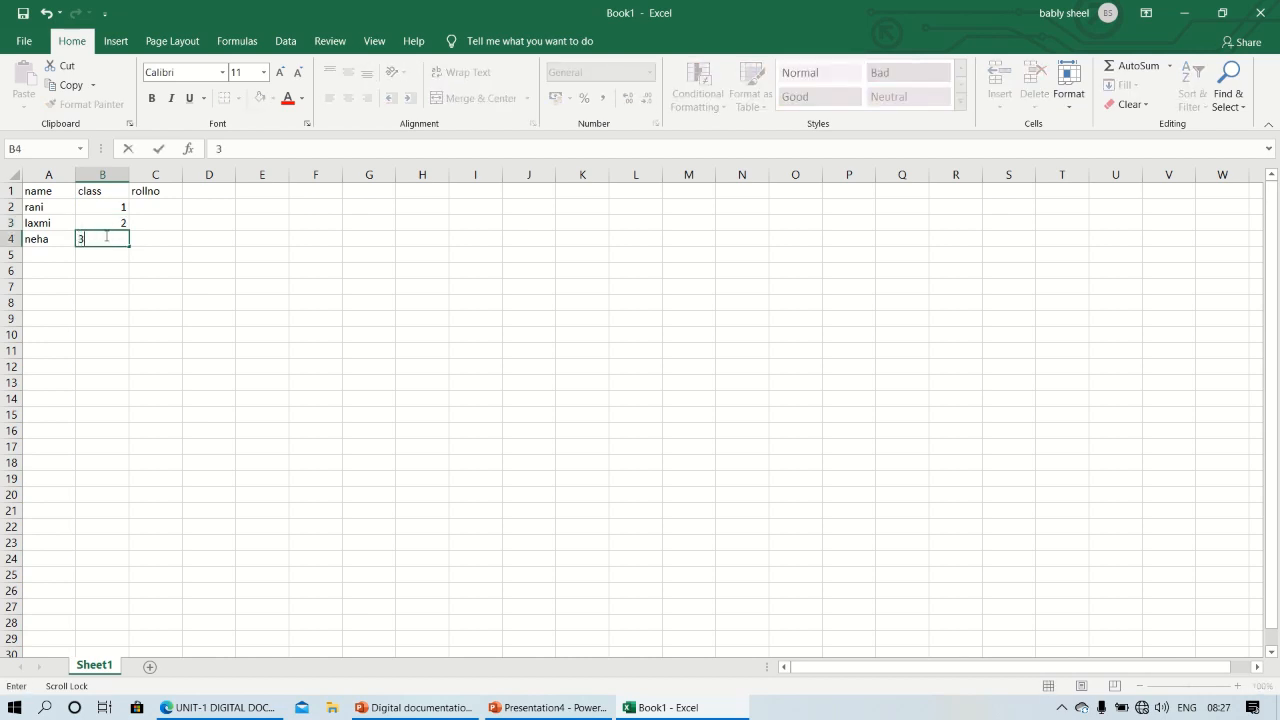
# Enter the roll numbers 4, 5 and 8 in cells C2 to C4
pyautogui.click(160, 205)
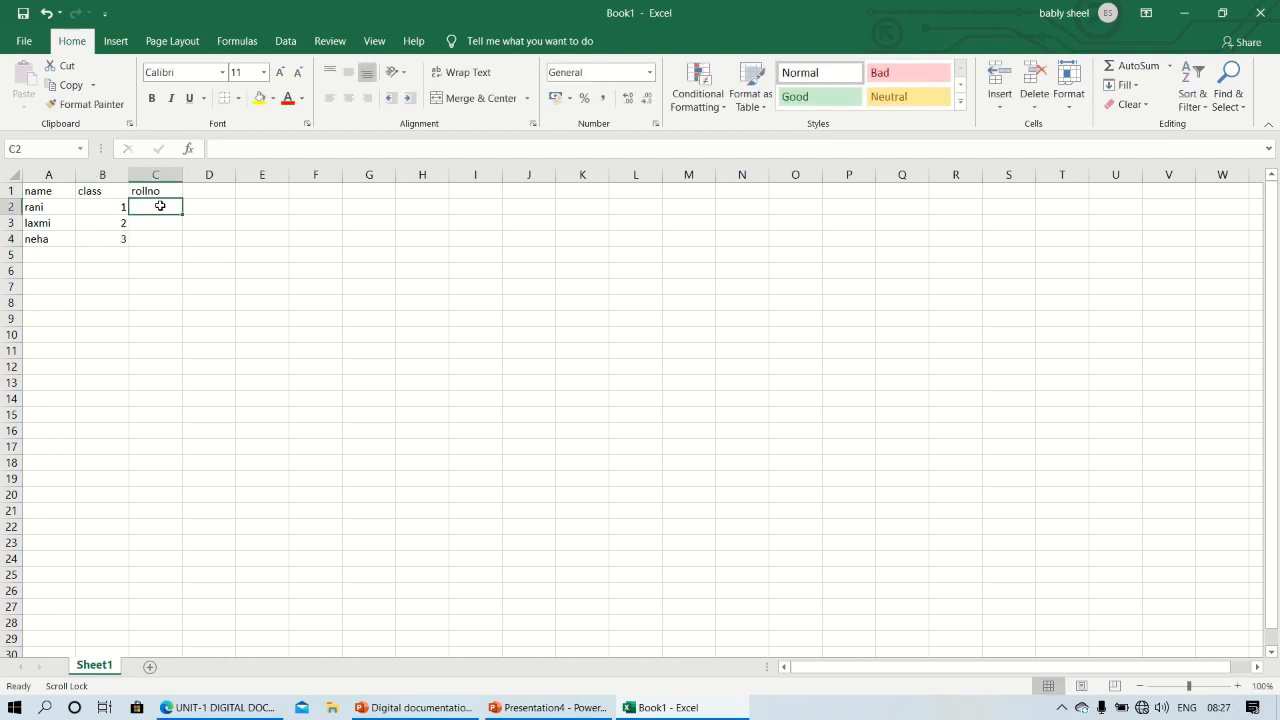
pyautogui.write('4')
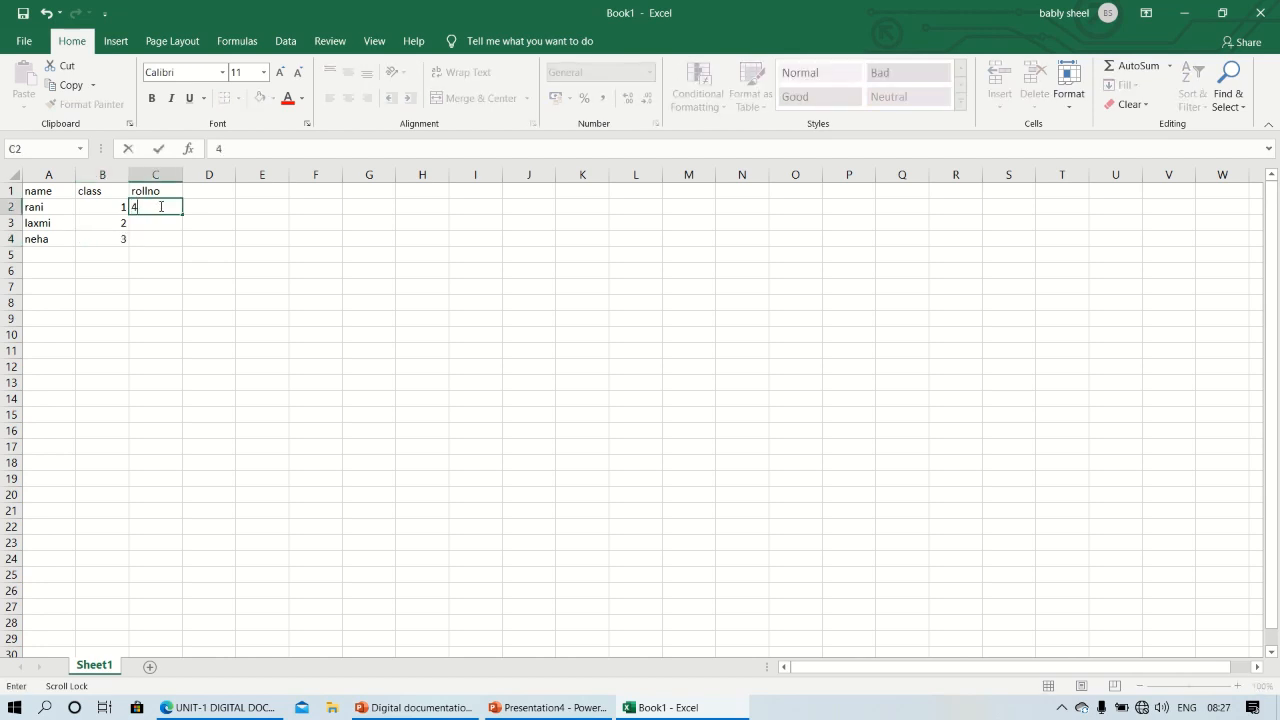
pyautogui.click(160, 223)
pyautogui.write('5')
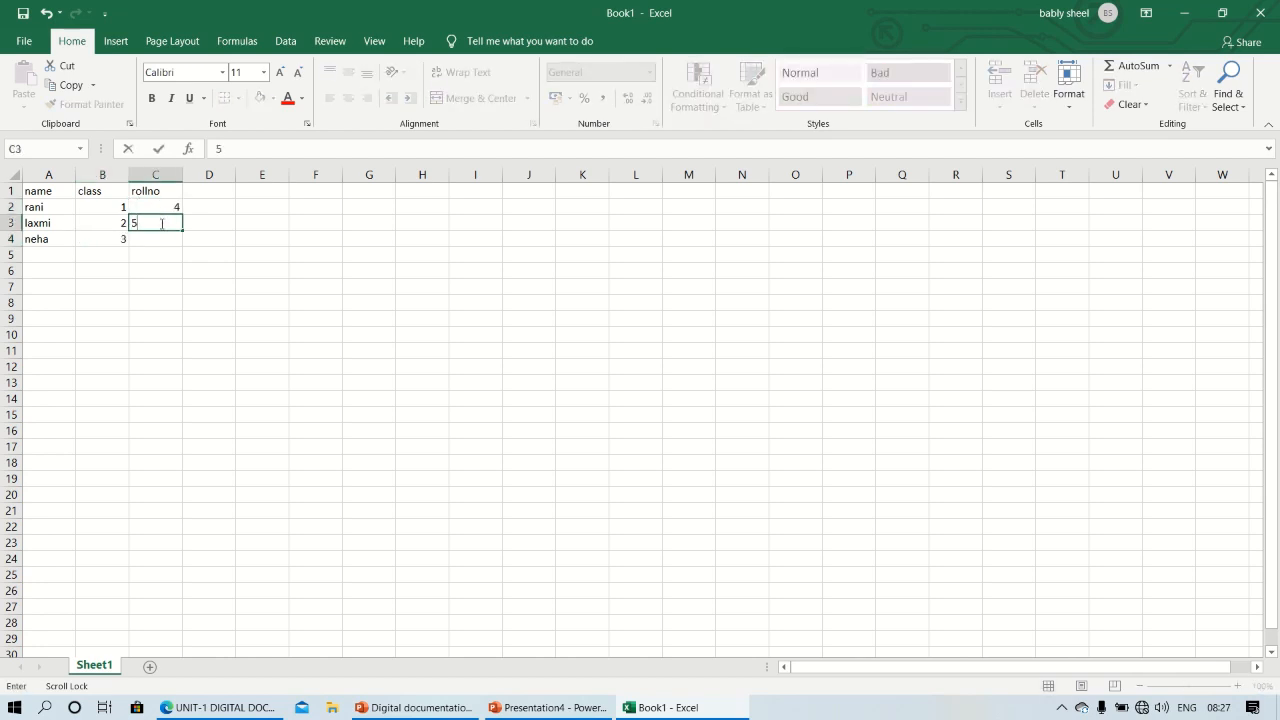
pyautogui.click(157, 241)
pyautogui.write('8')
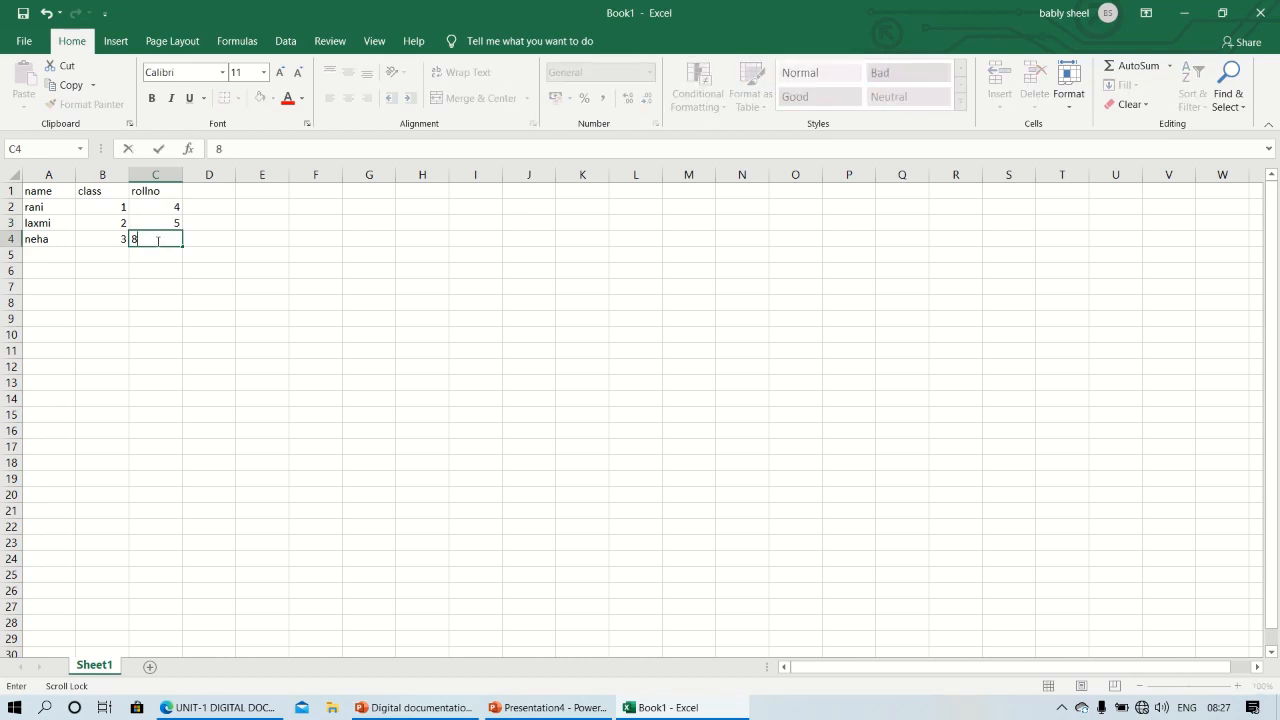
pyautogui.click(176, 329)
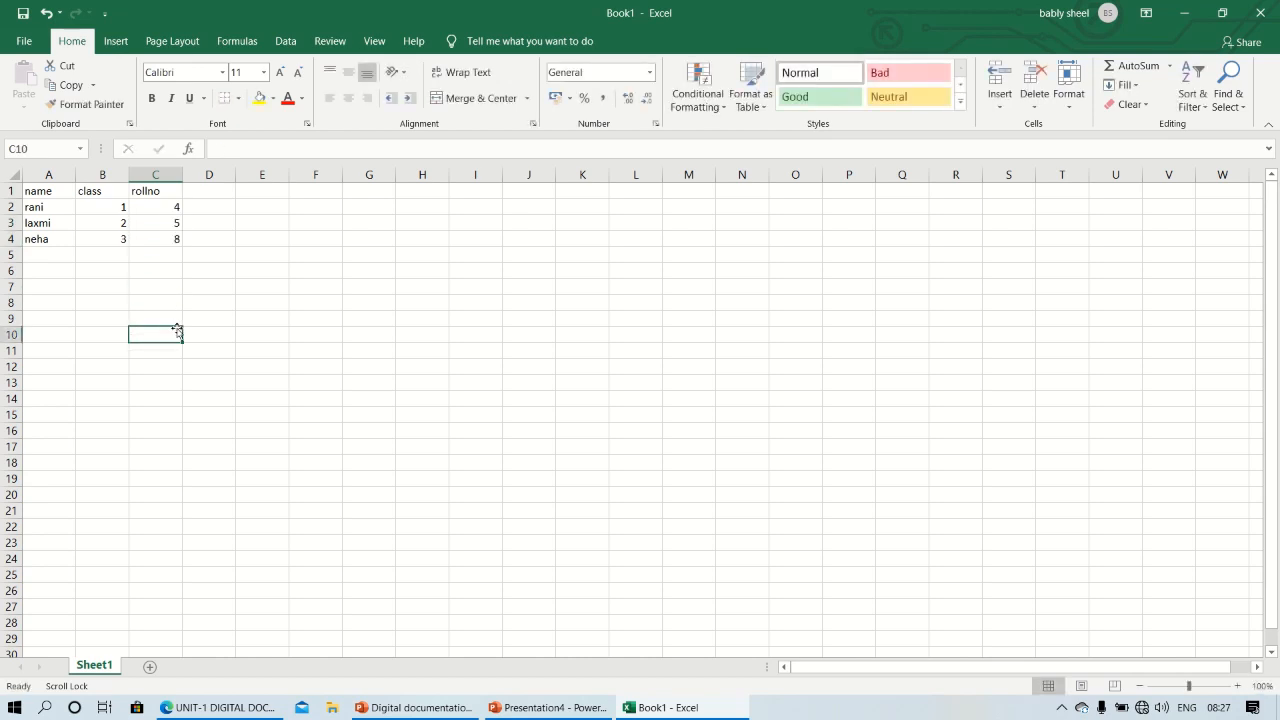
# Review the available save locations and save the workbook as Book1 in the OneDrive Documents folder
pyautogui.hotkey('ctrl', 's')
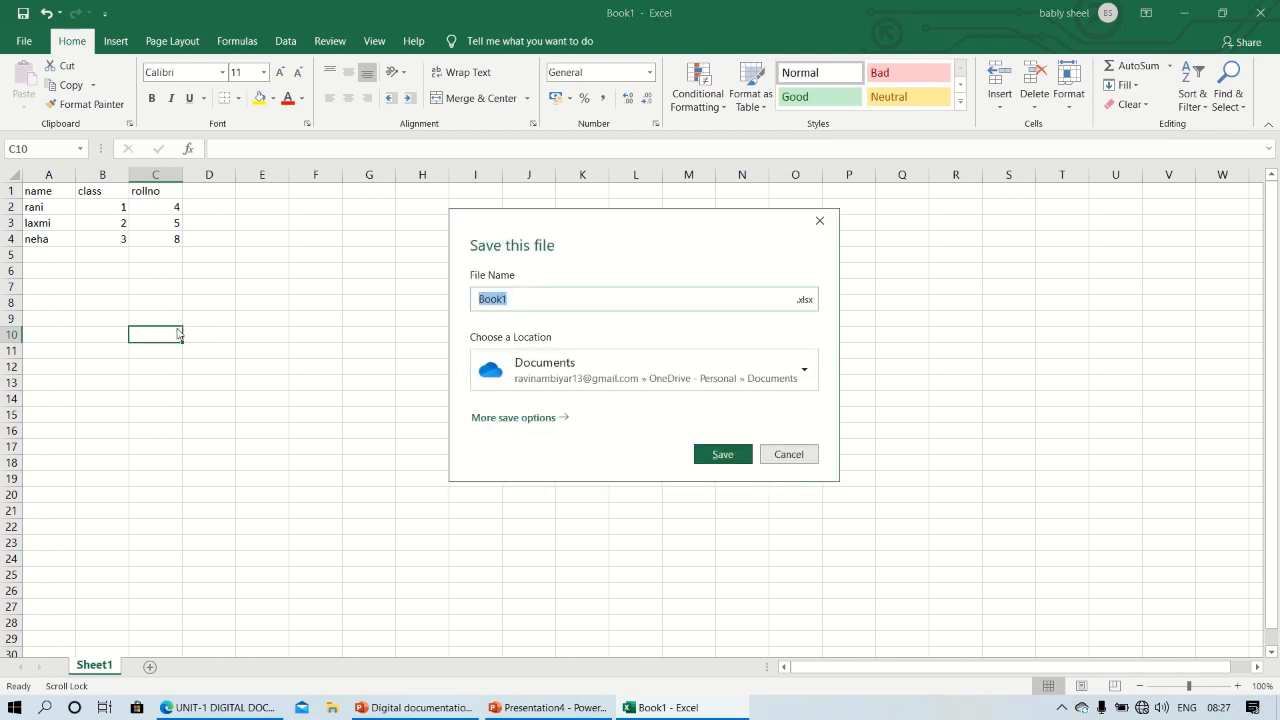
pyautogui.click(585, 374)
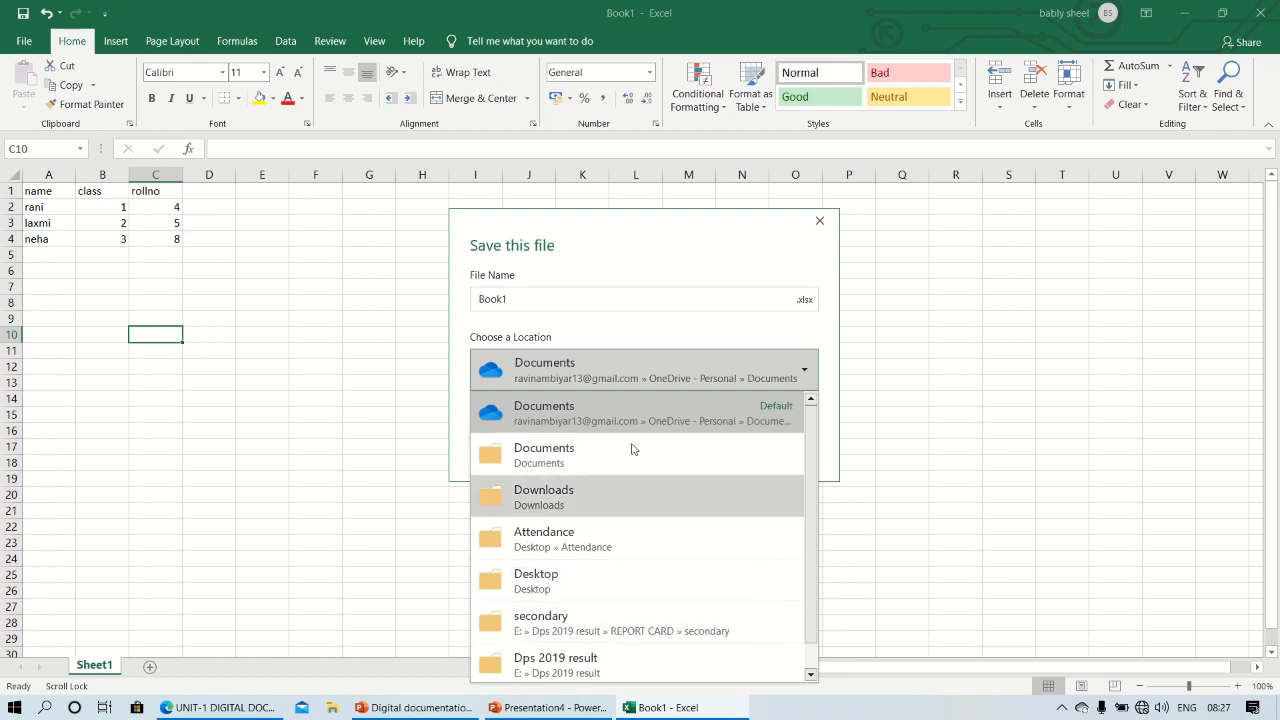
pyautogui.moveTo(544, 7)
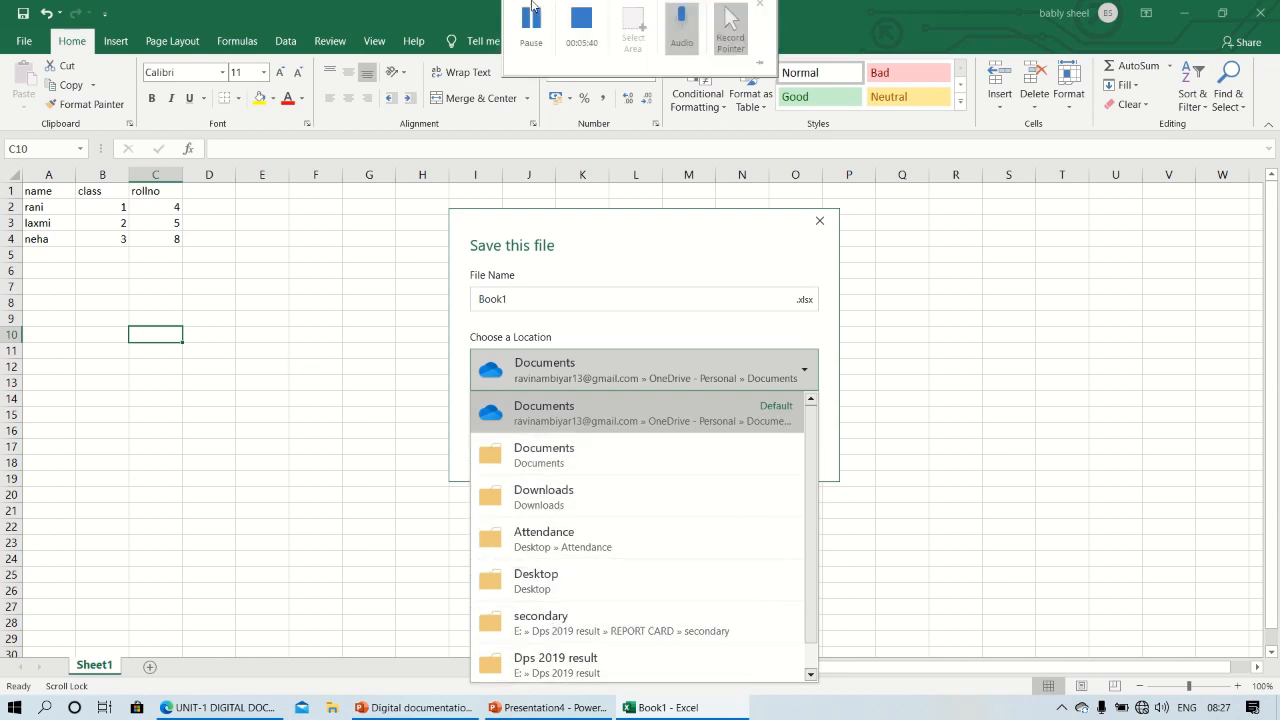
pyautogui.click(534, 35)
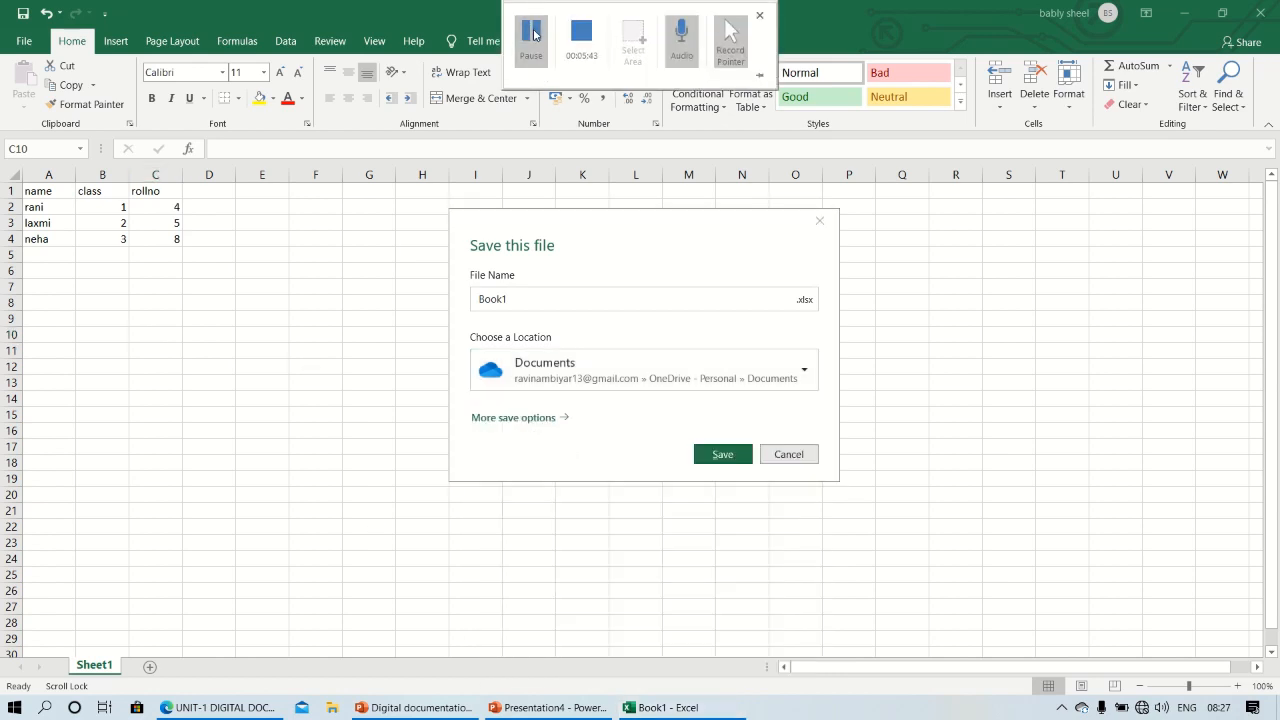
pyautogui.click(546, 378)
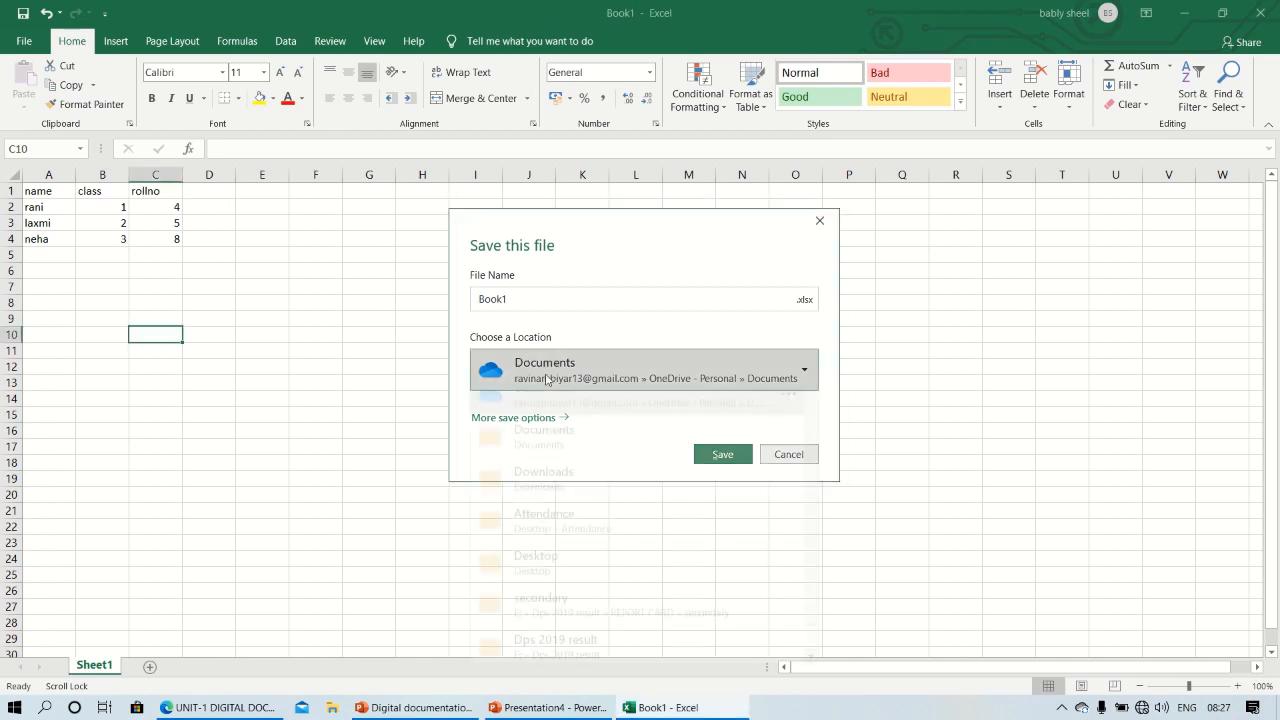
pyautogui.click(546, 378)
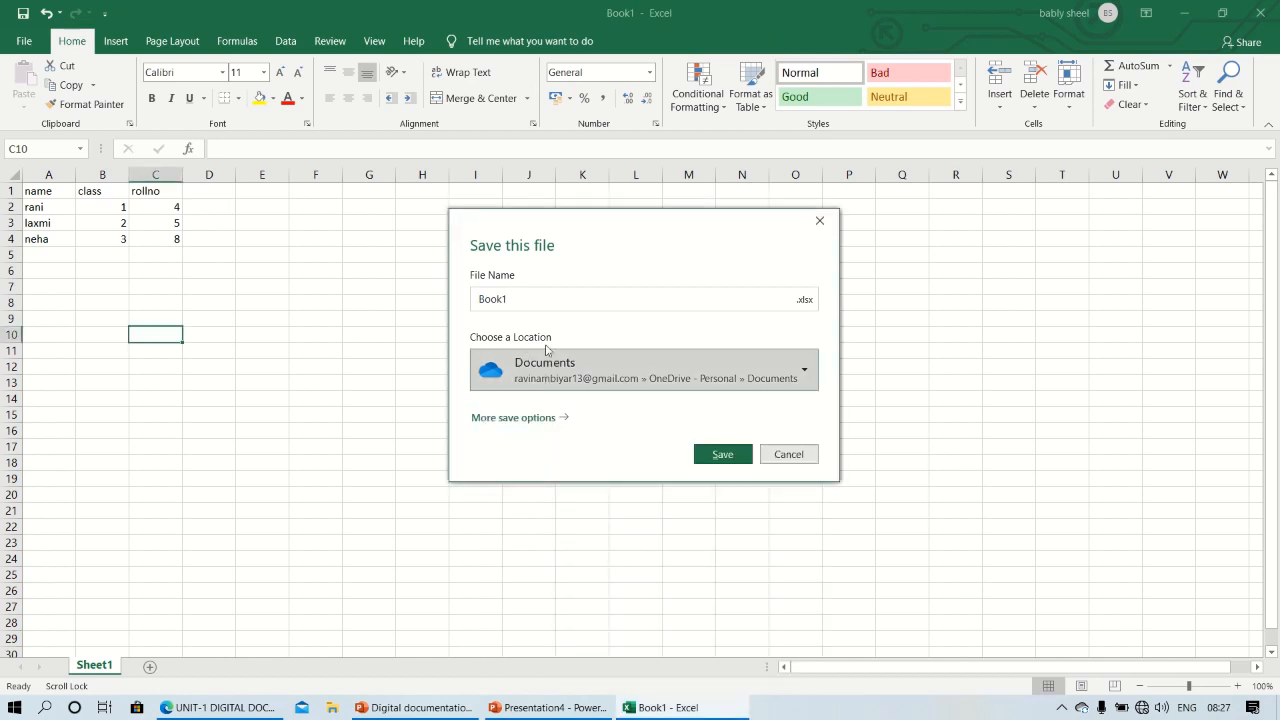
pyautogui.doubleClick(531, 297)
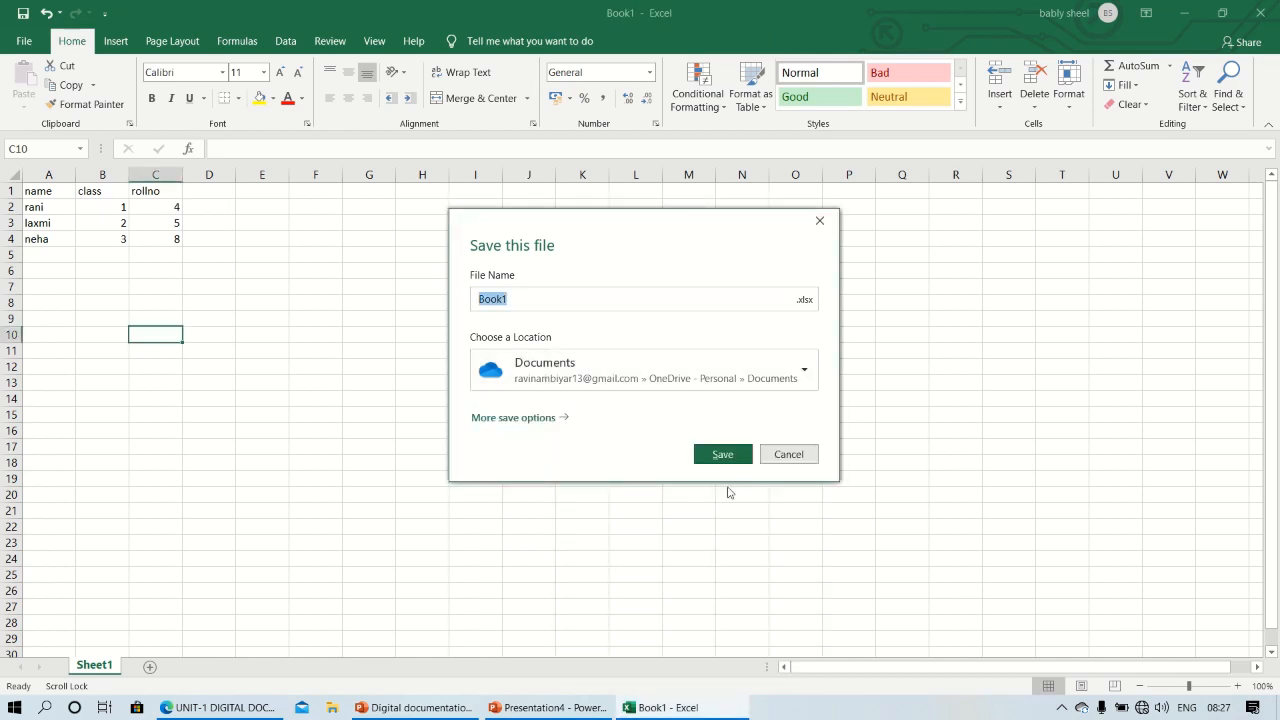
pyautogui.click(742, 456)
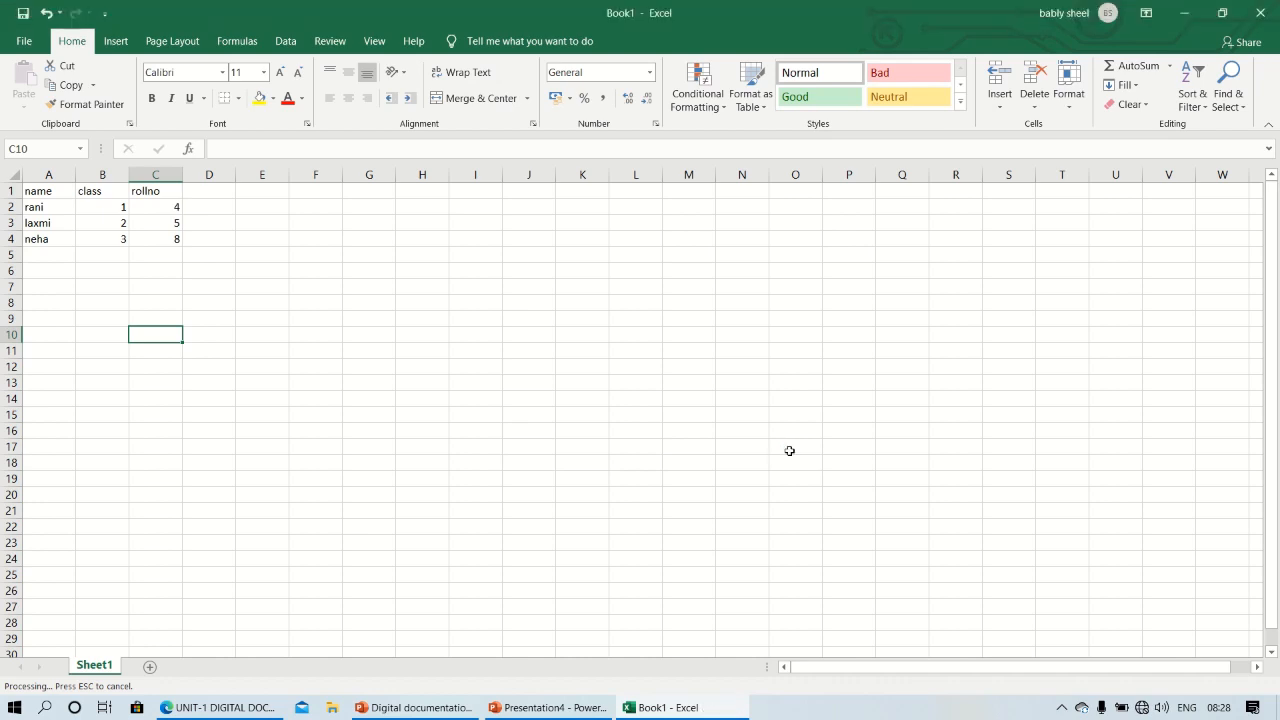
# Set the vertical alignment of the table in A1:C4 to middle
pyautogui.click(70, 191)
pyautogui.moveTo(79, 191); pyautogui.dragTo(166, 241)
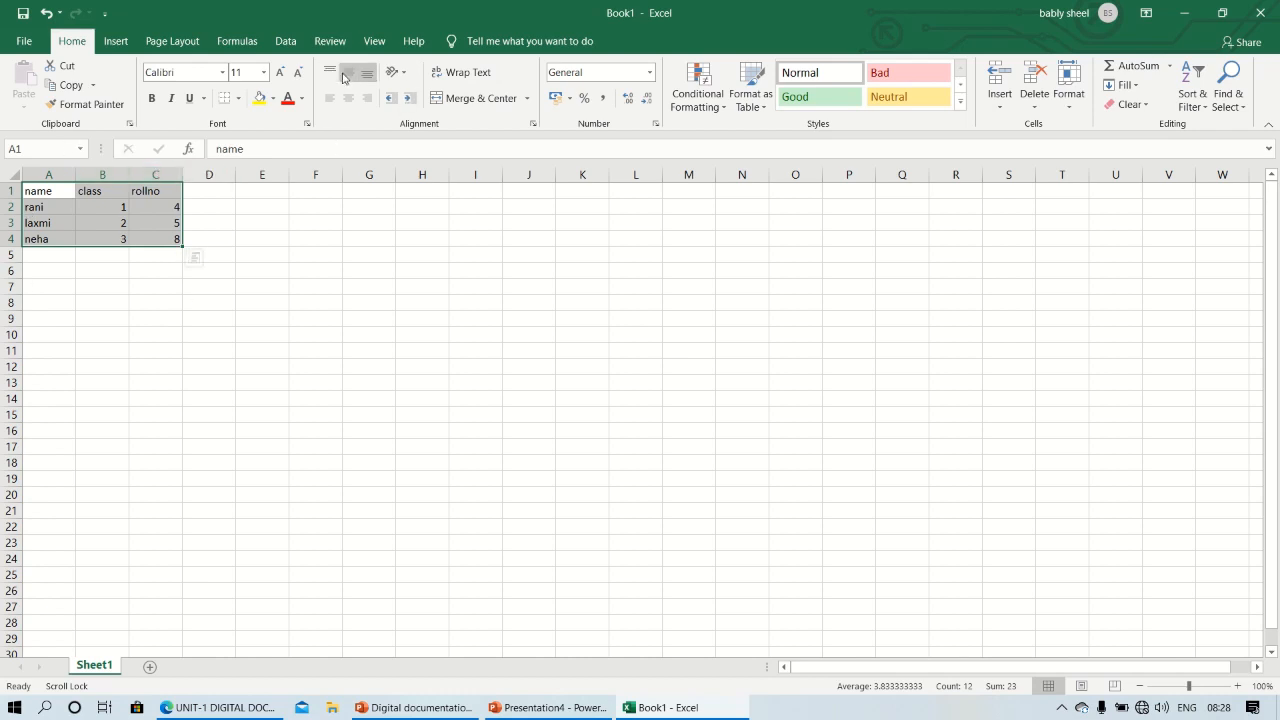
pyautogui.click(342, 72)
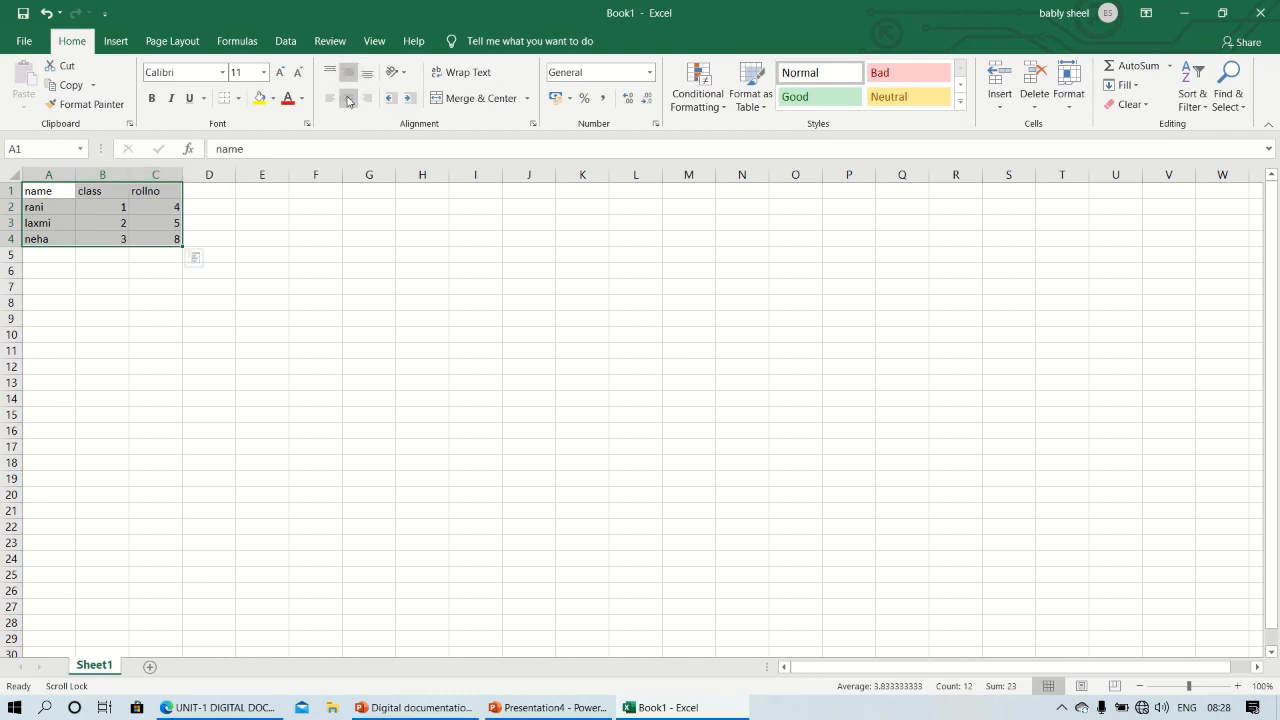
# Center the table in A1:C4 horizontally and set its font to Arial Black
pyautogui.click(348, 99)
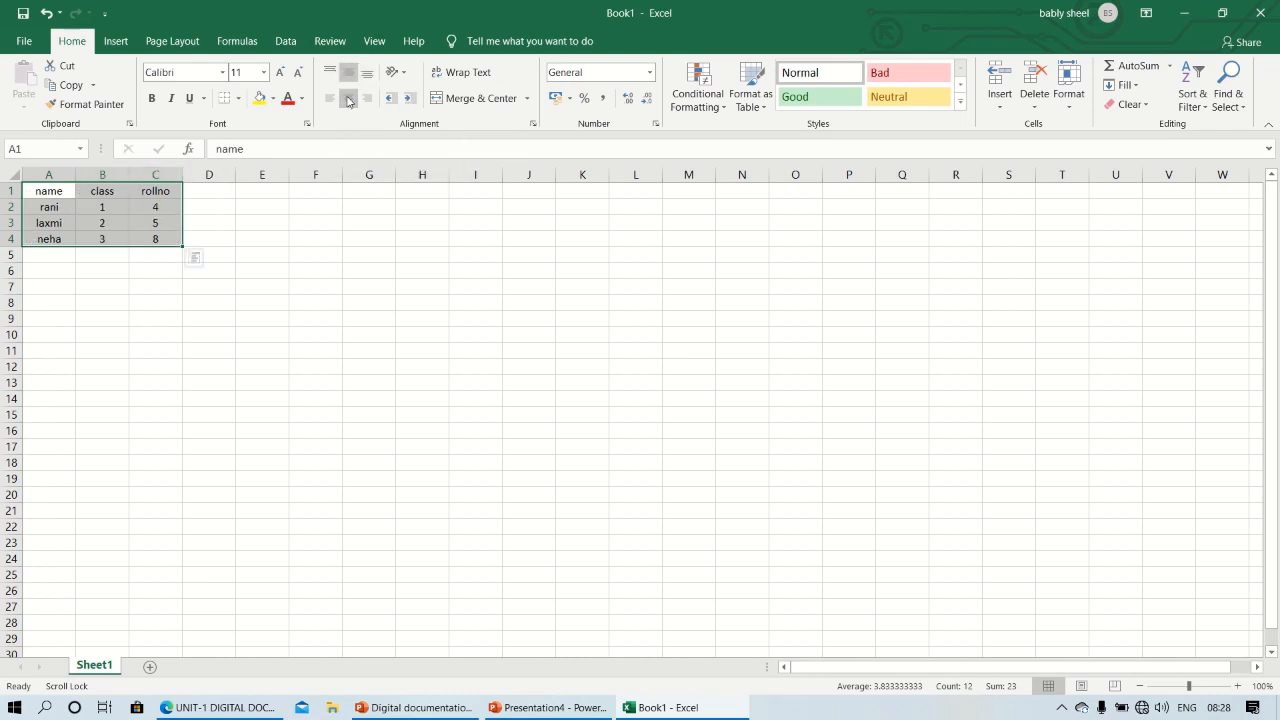
pyautogui.click(223, 74)
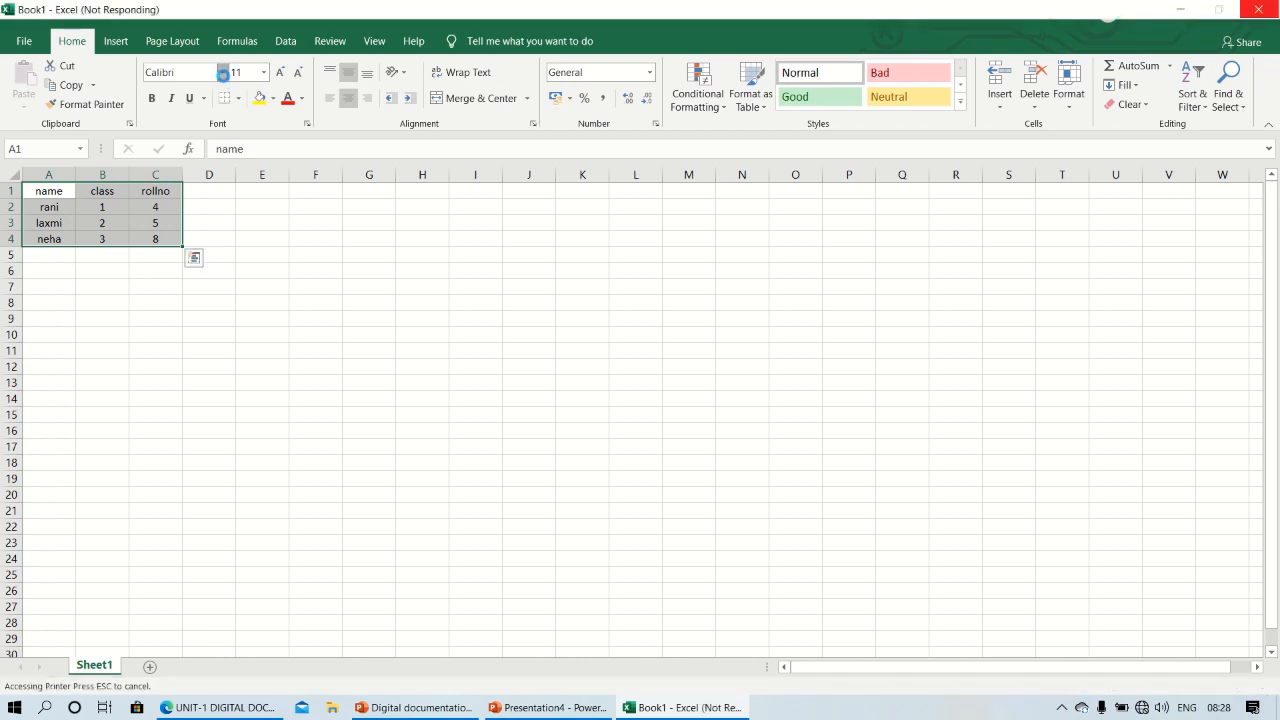
pyautogui.moveTo(410, 11)
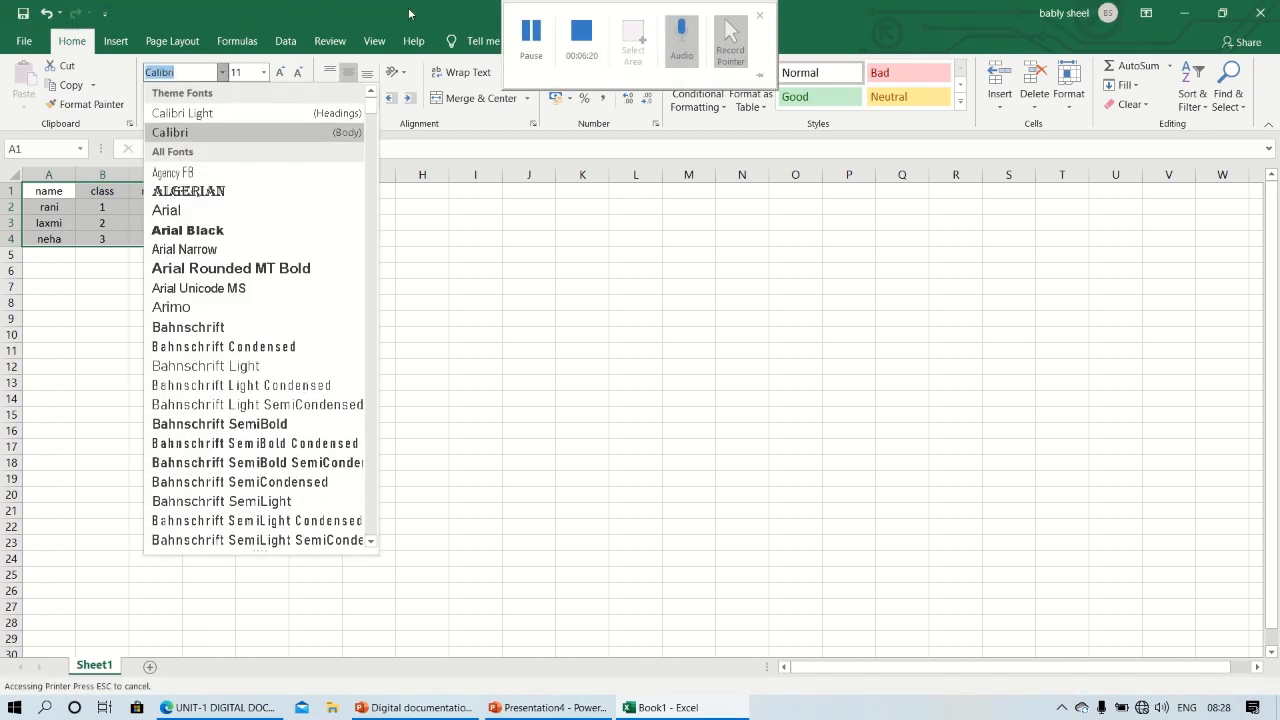
pyautogui.click(527, 30)
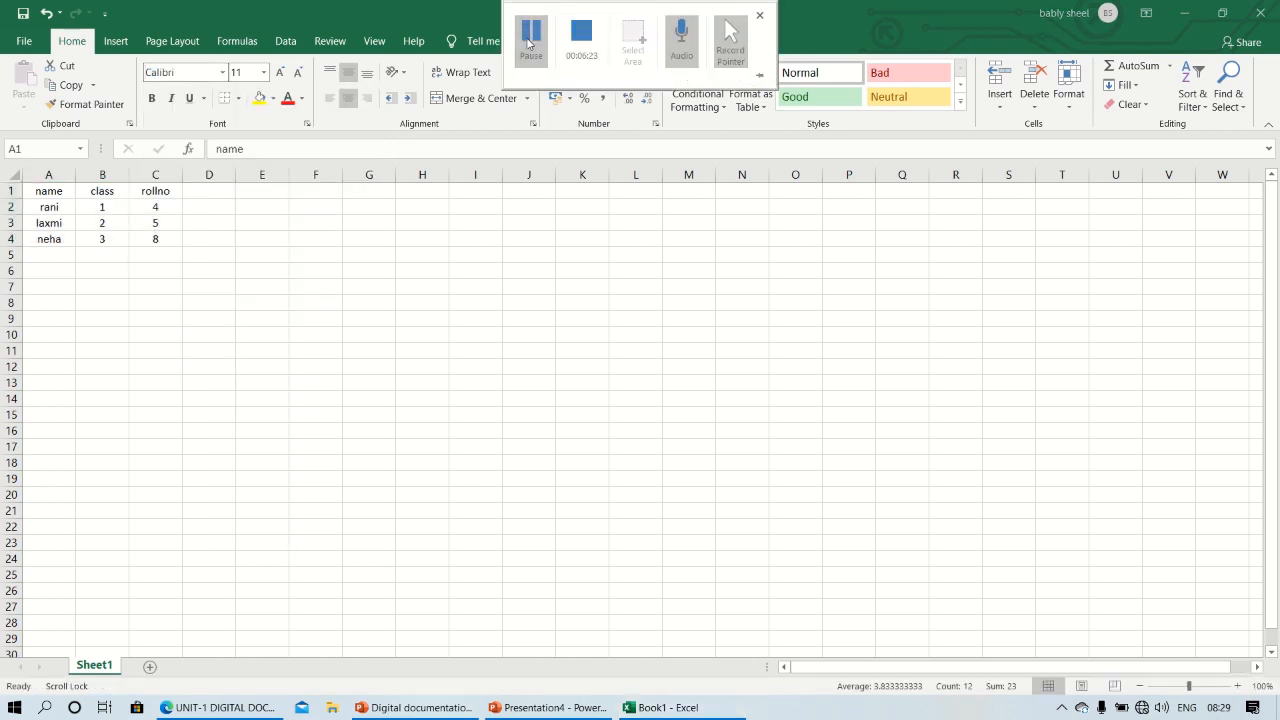
pyautogui.hotkey('ctrl', 'a')
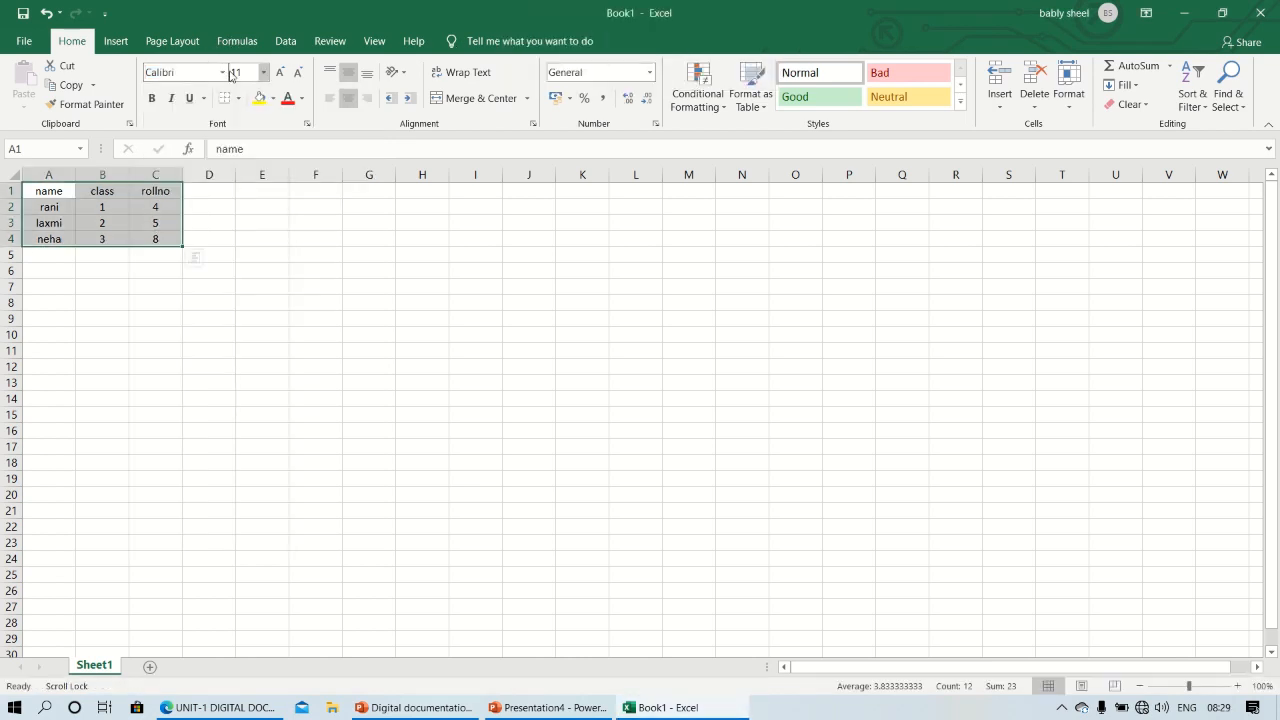
pyautogui.click(224, 73)
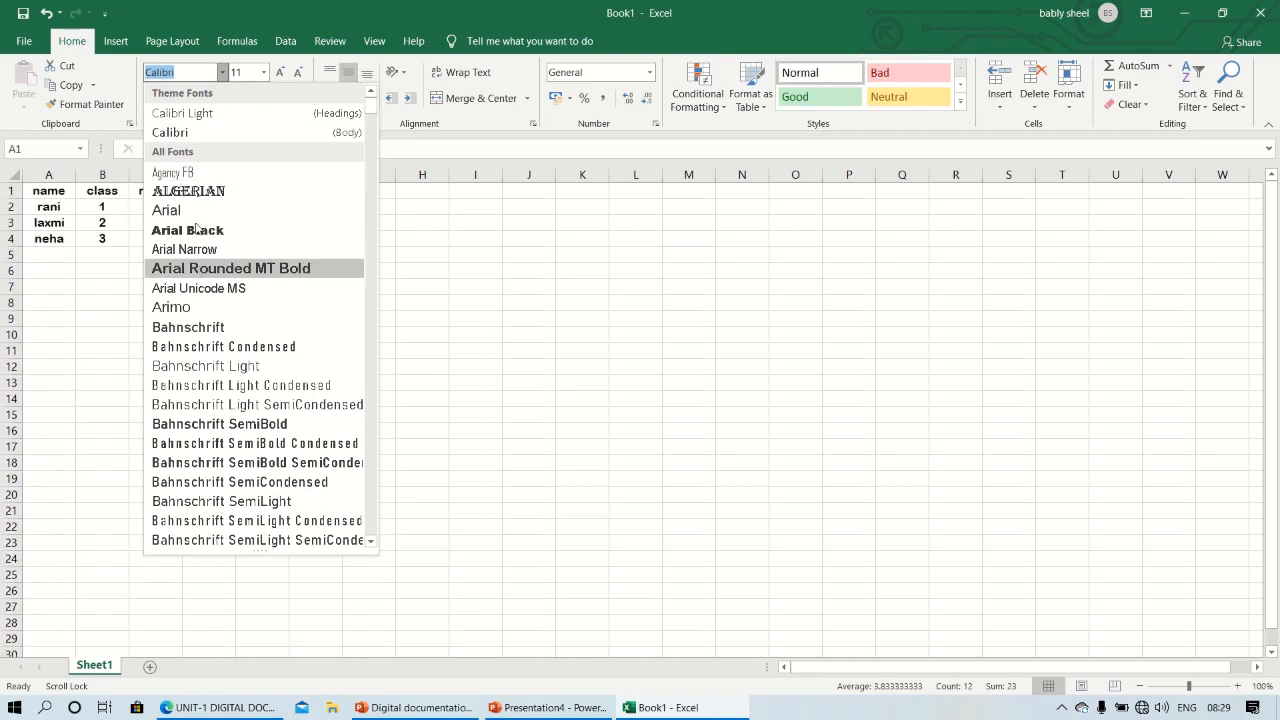
pyautogui.click(200, 233)
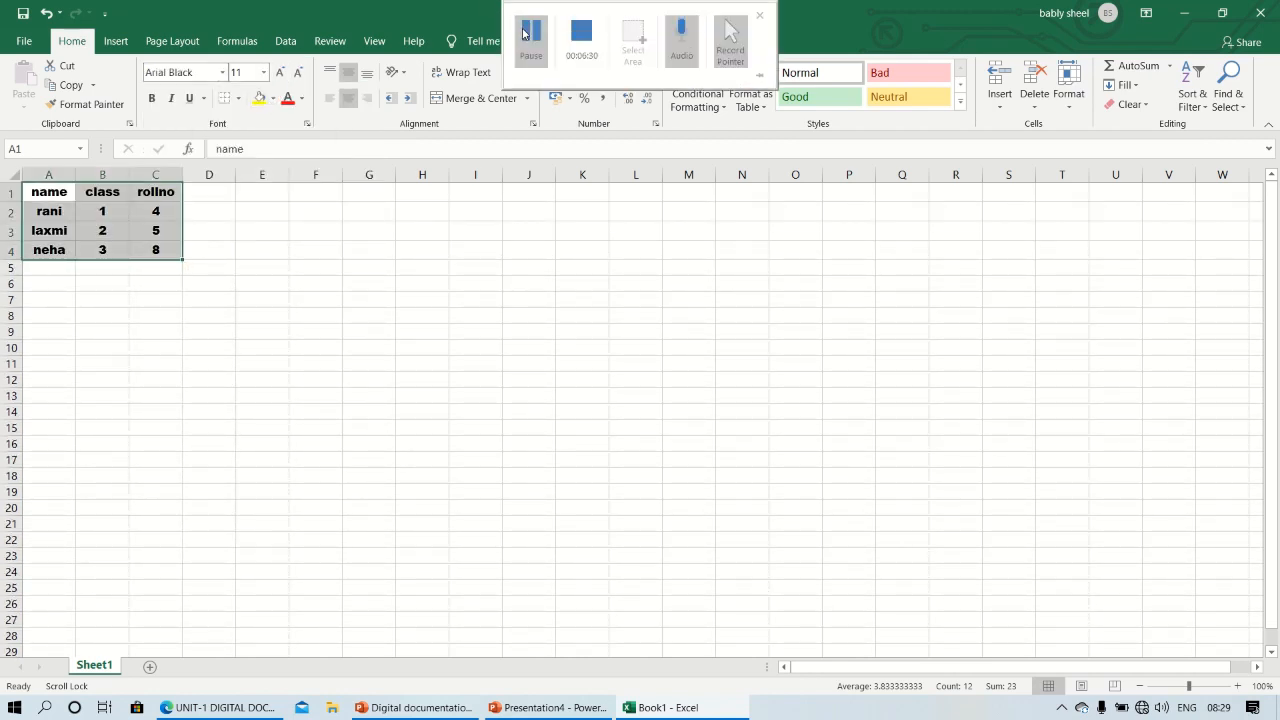
pyautogui.click(524, 34)
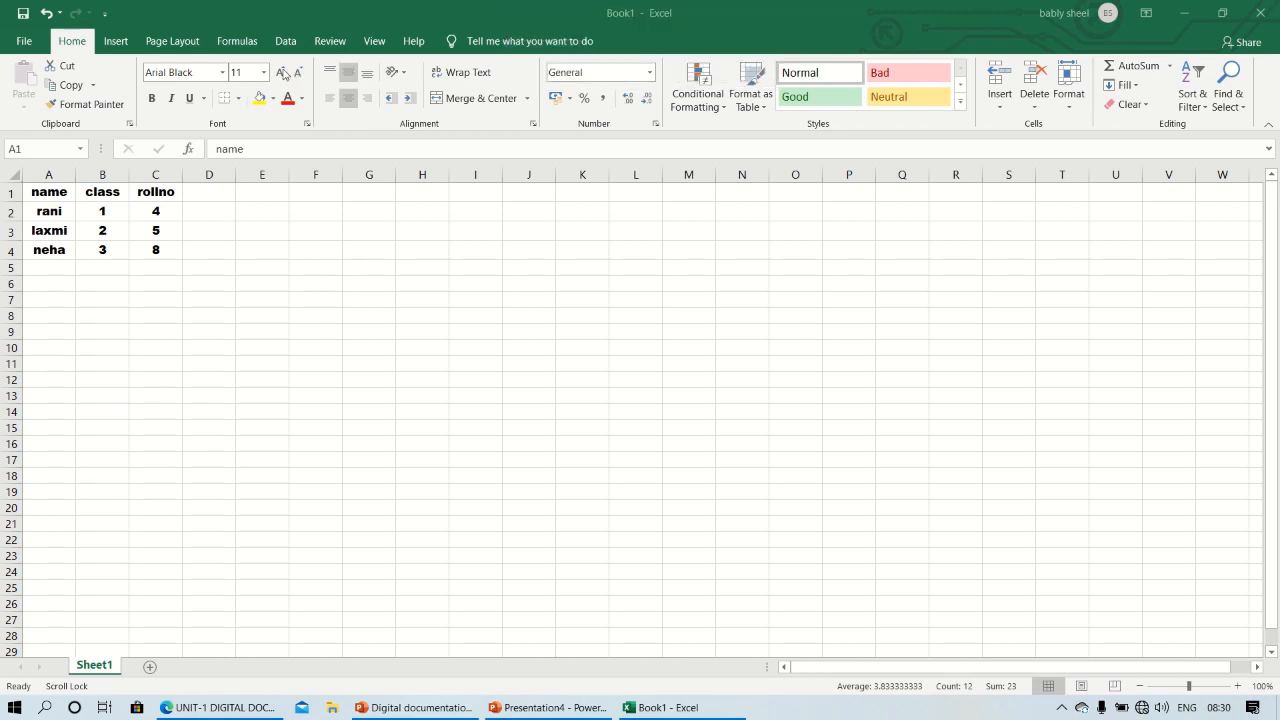
# Increase the font size of the table in A1:C4 to 14
pyautogui.click(284, 75)
pyautogui.click(284, 75)
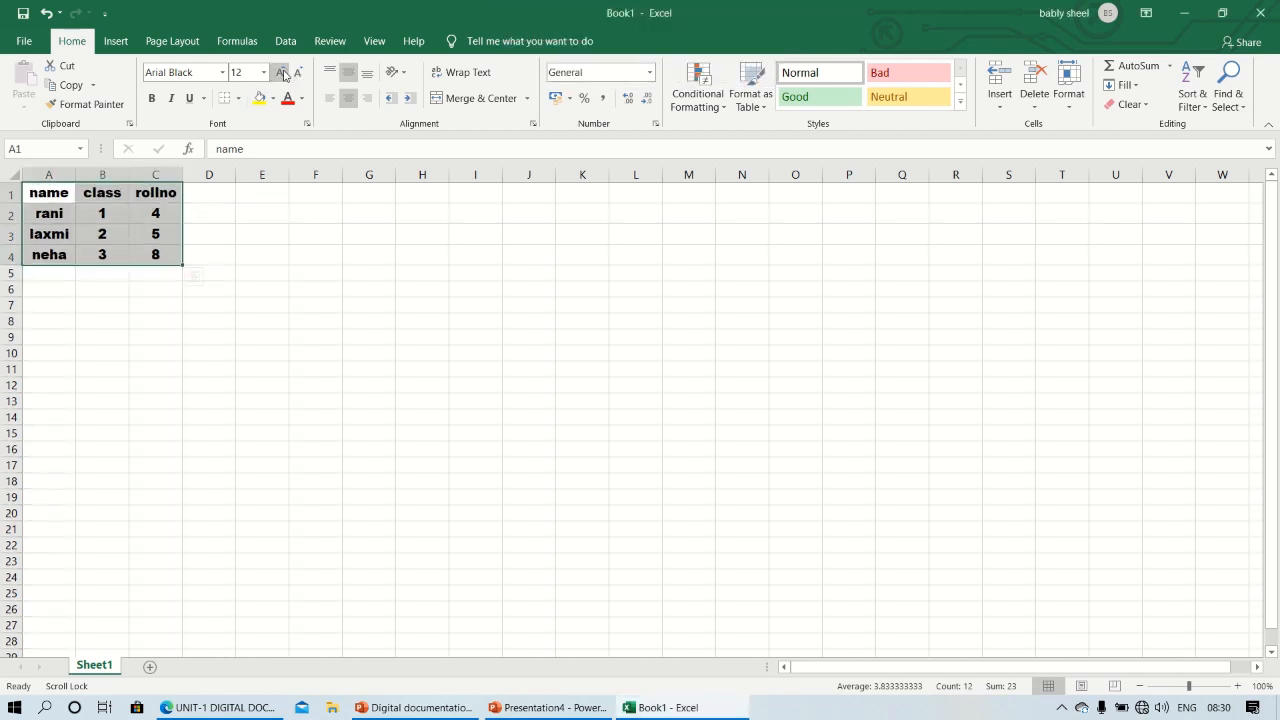
pyautogui.click(284, 75)
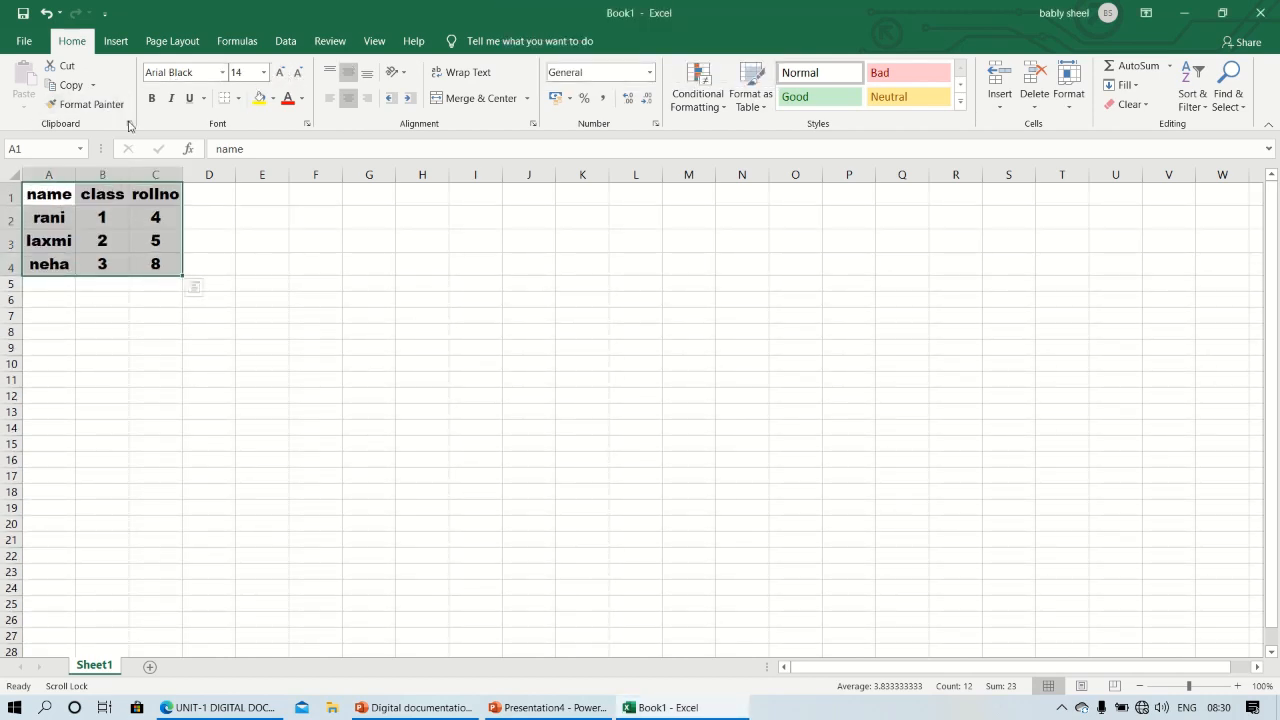
# Apply all borders to the table in A1:C4 and review the available border options
pyautogui.click(238, 100)
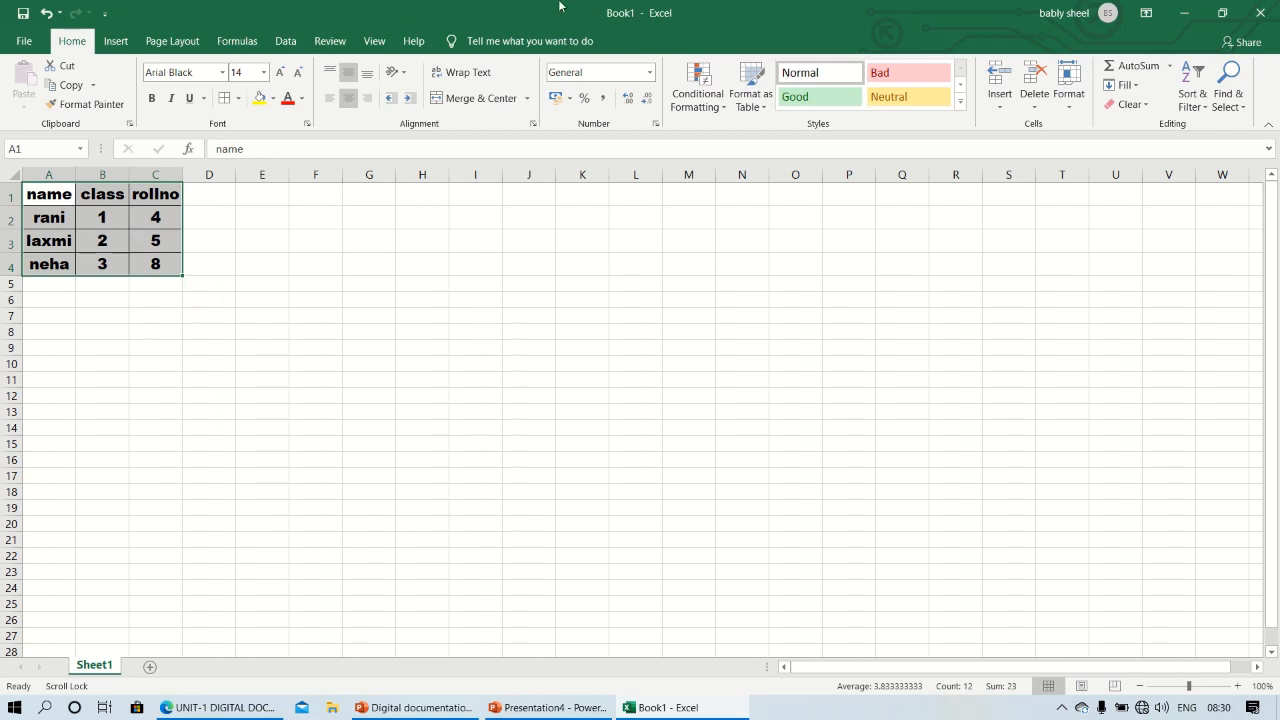
pyautogui.moveTo(561, 4)
pyautogui.click(539, 33)
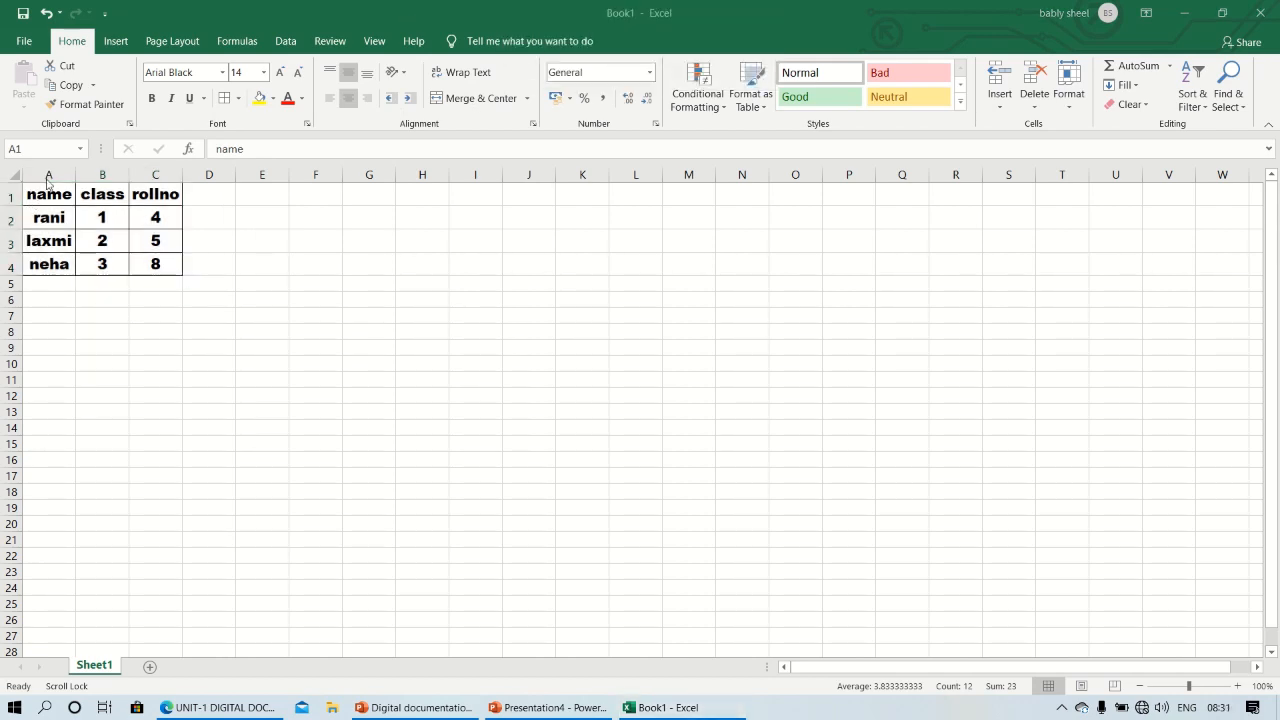
pyautogui.moveTo(52, 199); pyautogui.dragTo(165, 265)
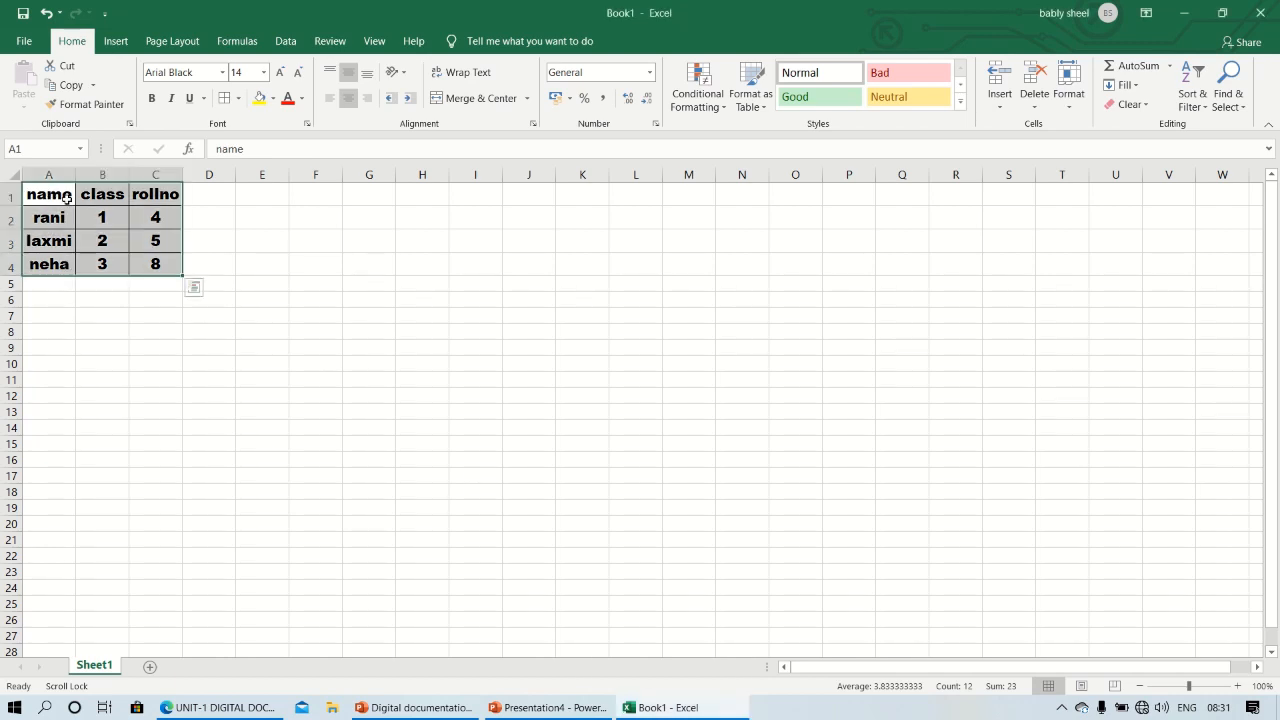
pyautogui.click(239, 98)
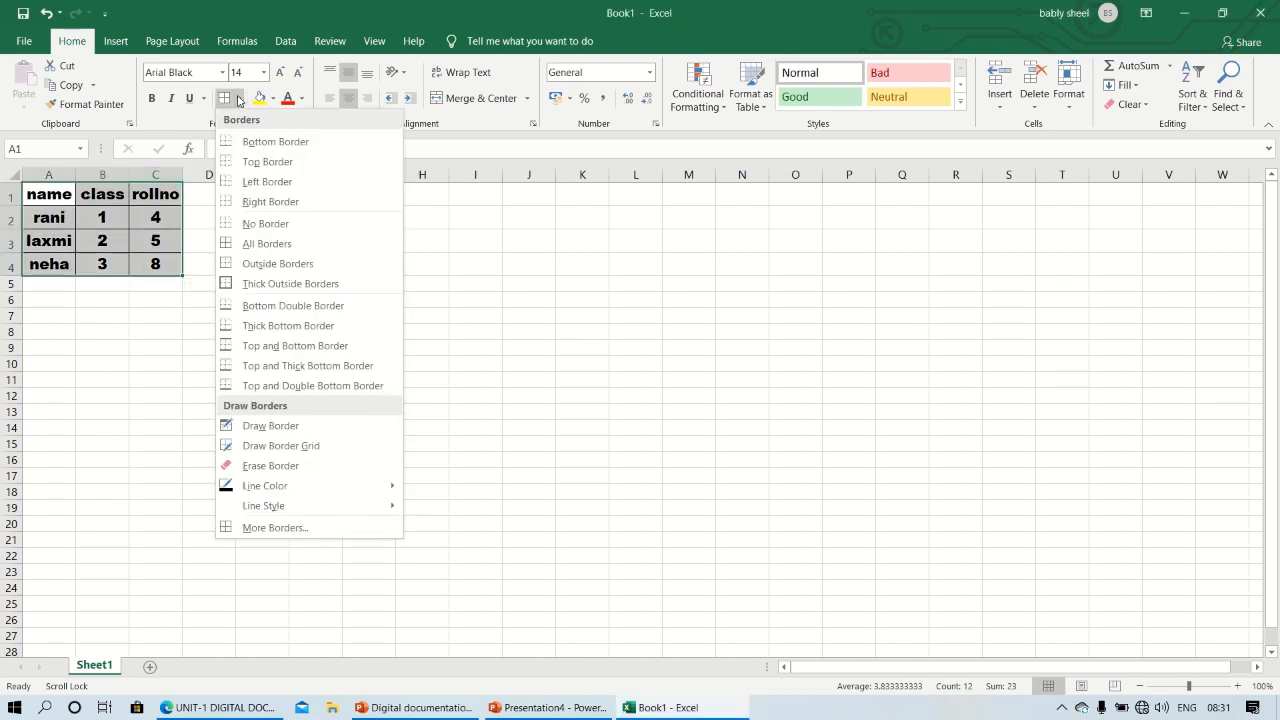
pyautogui.click(492, 325)
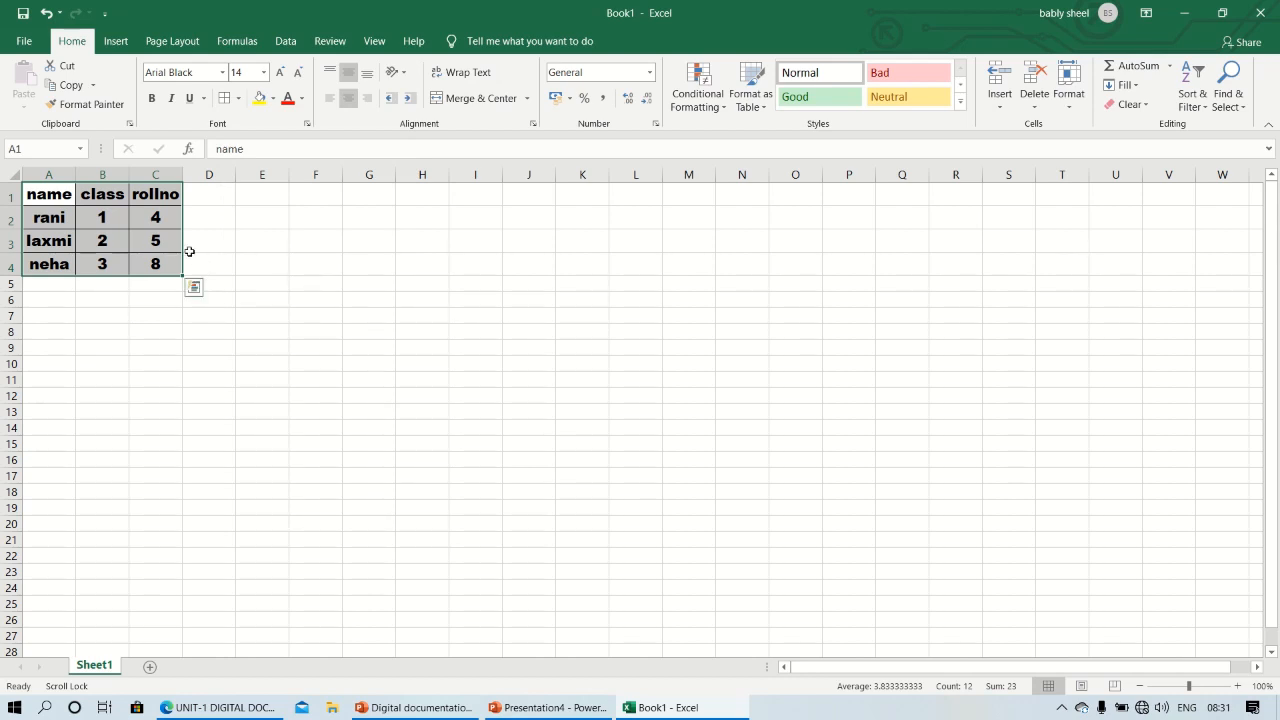
# Try Merge & Center on cells C3:D3 and unmerge them again
pyautogui.click(170, 241)
pyautogui.moveTo(170, 241); pyautogui.dragTo(226, 240)
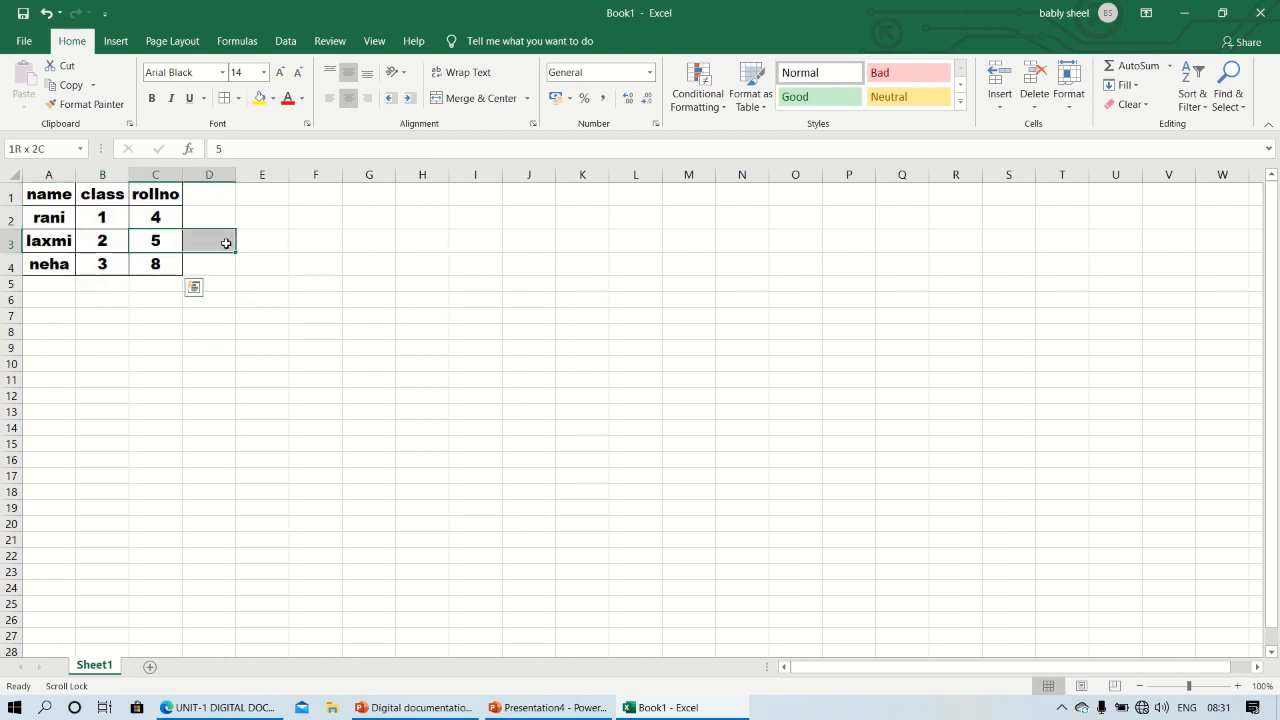
pyautogui.click(505, 103)
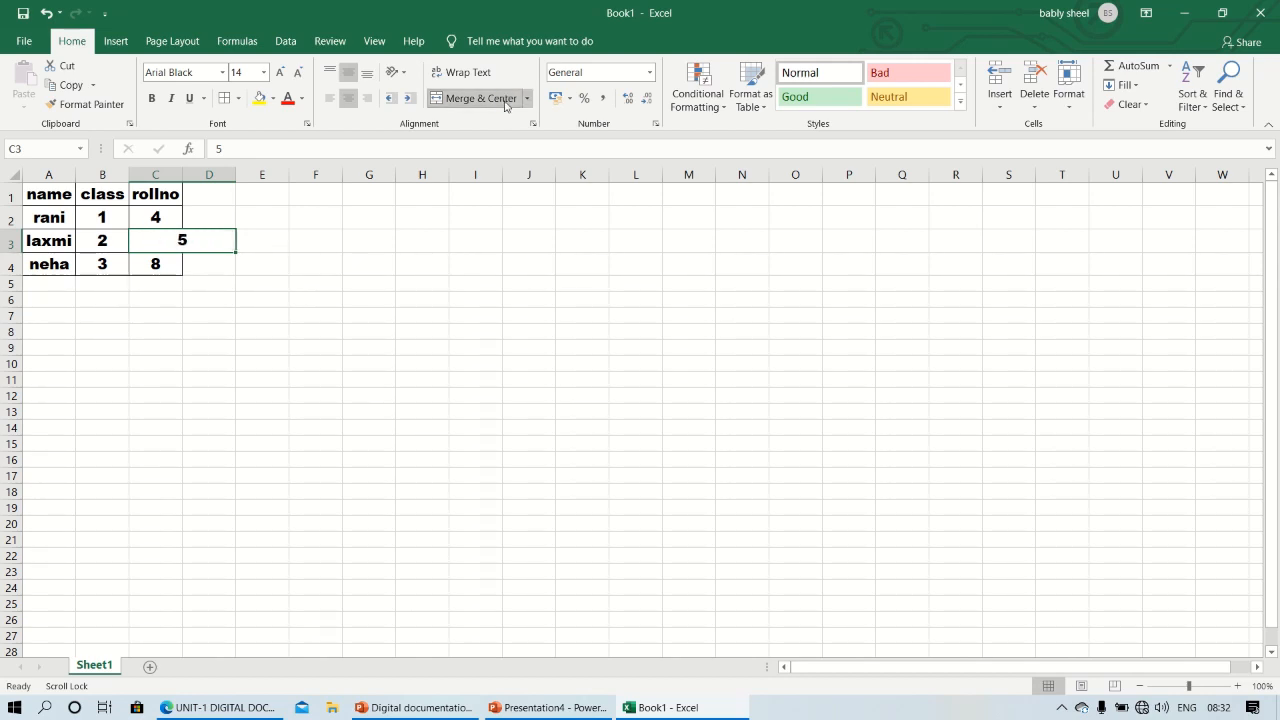
pyautogui.click(505, 100)
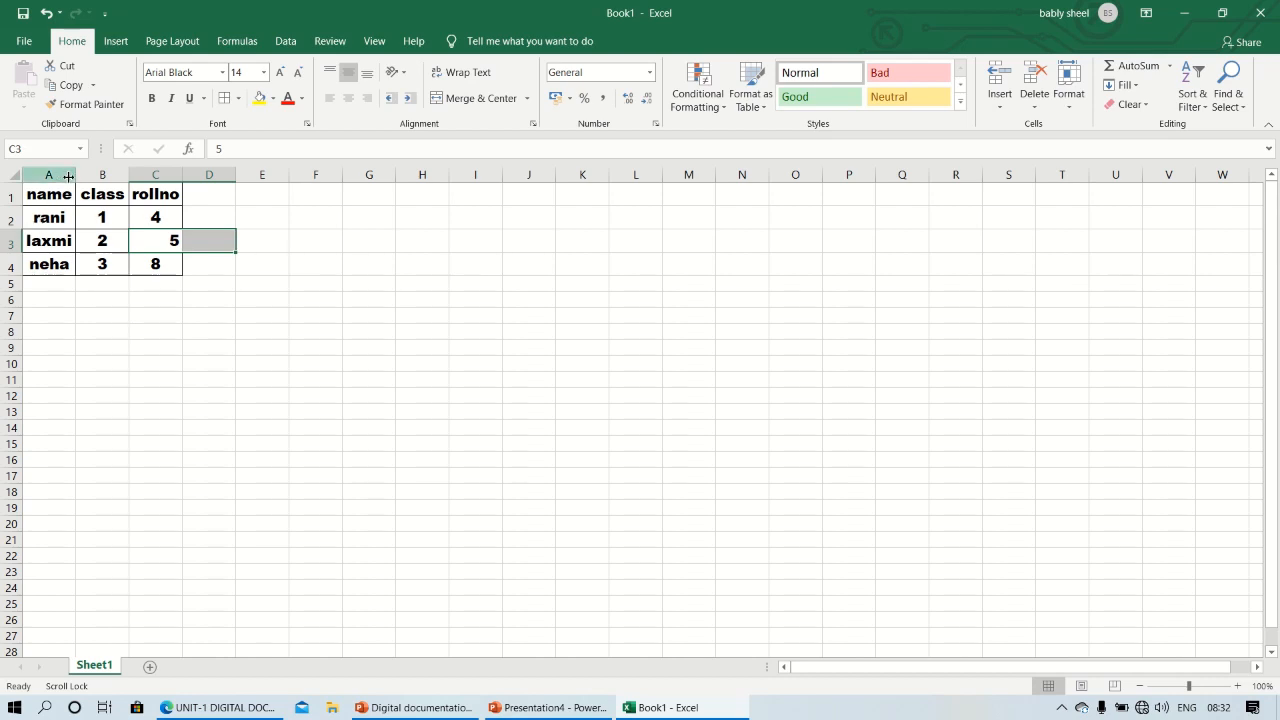
# Narrow column A to try Wrap Text on A3, undo the wrapping and widen the column again
pyautogui.moveTo(74, 177); pyautogui.dragTo(63, 178)
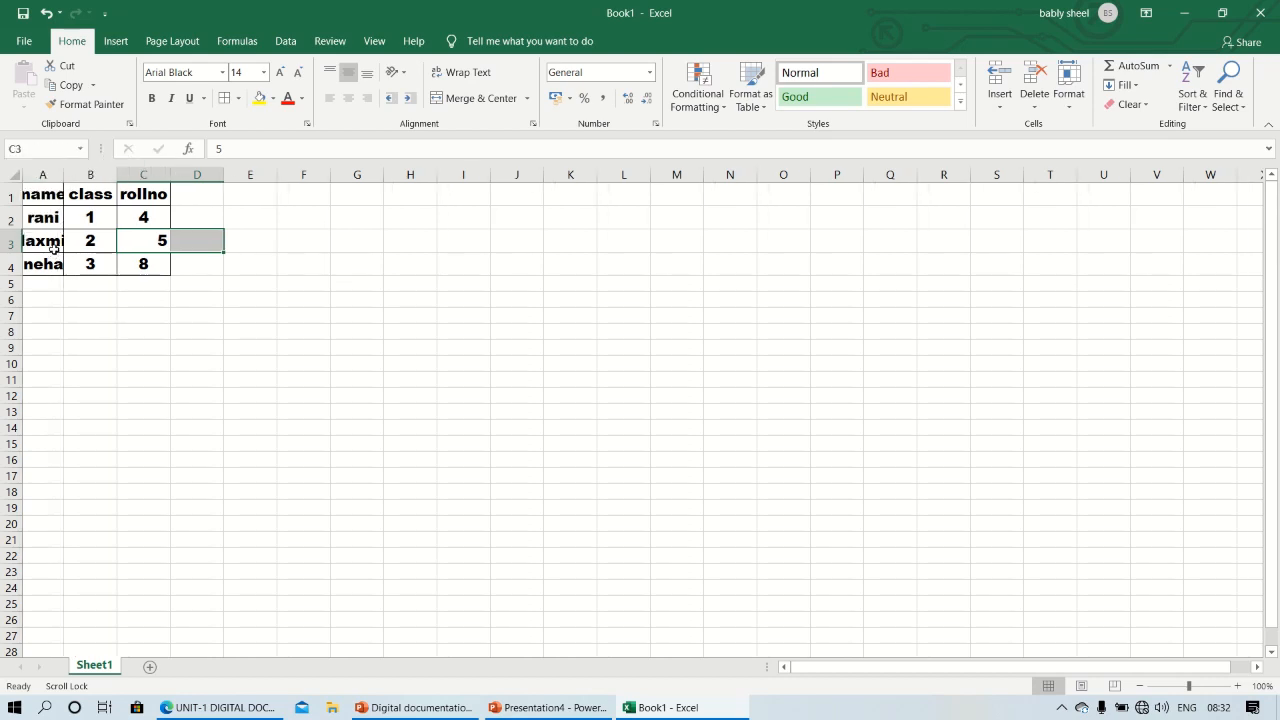
pyautogui.click(53, 243)
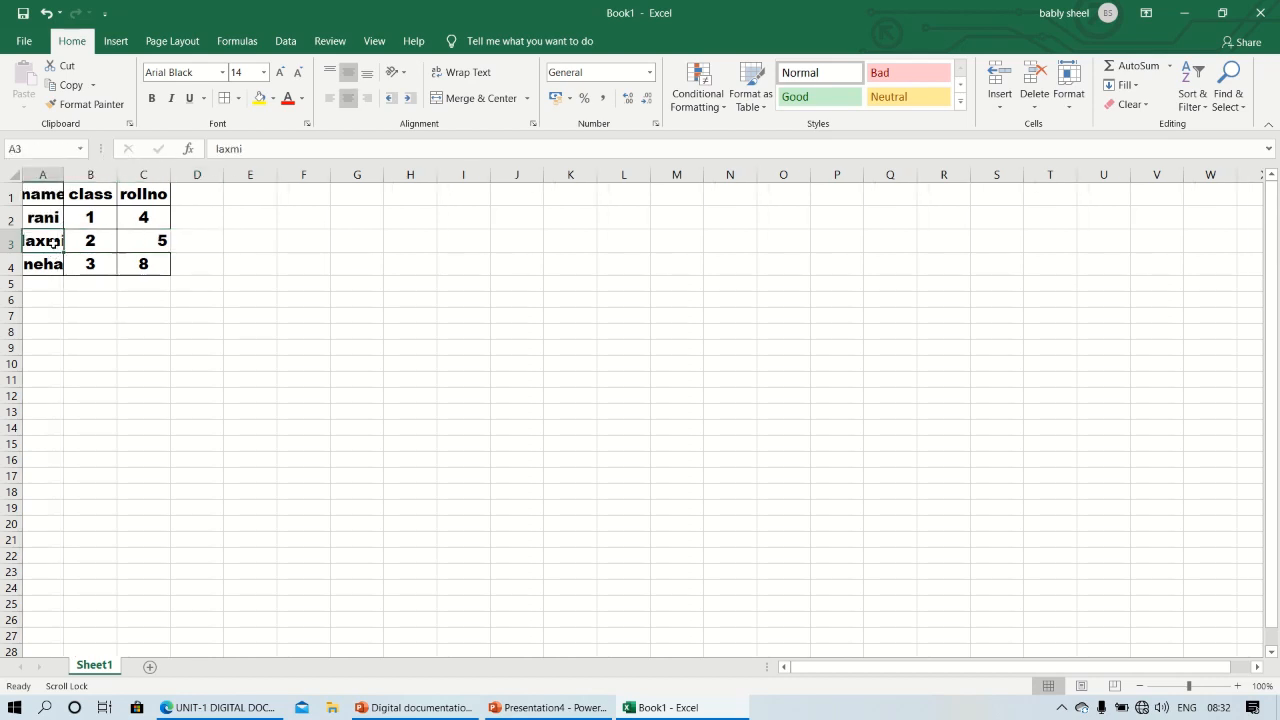
pyautogui.click(474, 78)
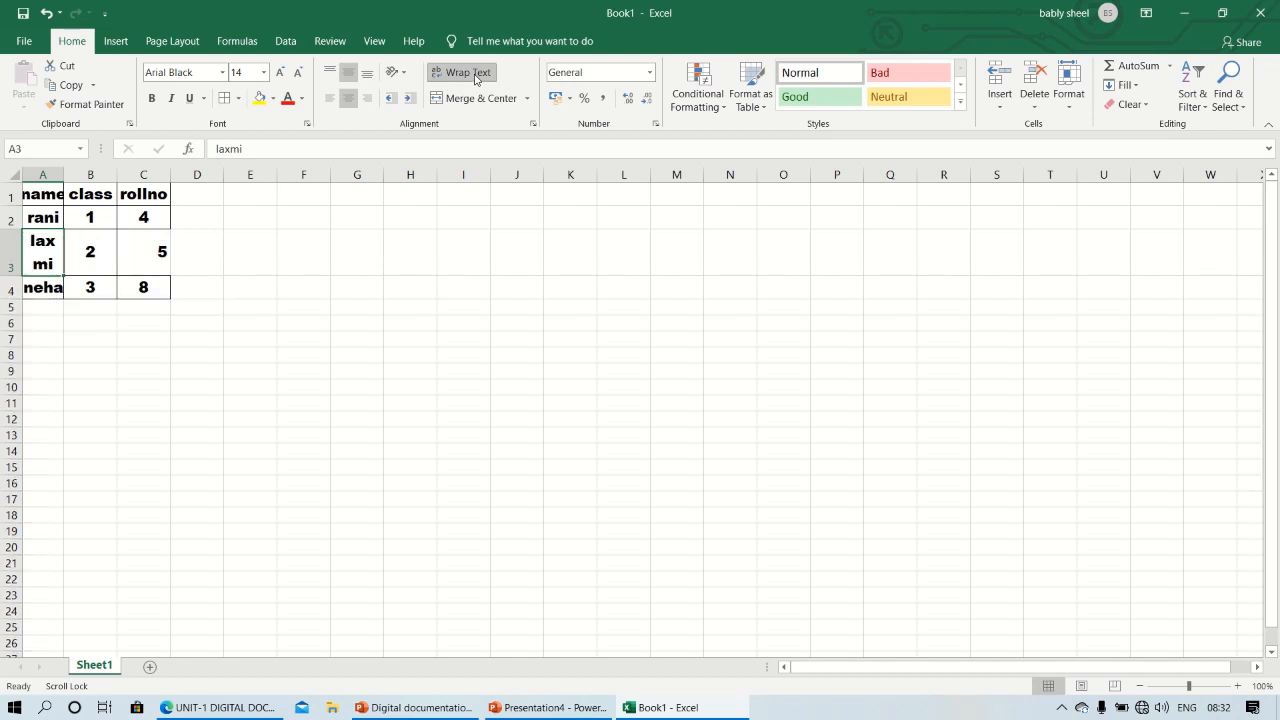
pyautogui.click(235, 424)
pyautogui.hotkey('ctrl', 'z')
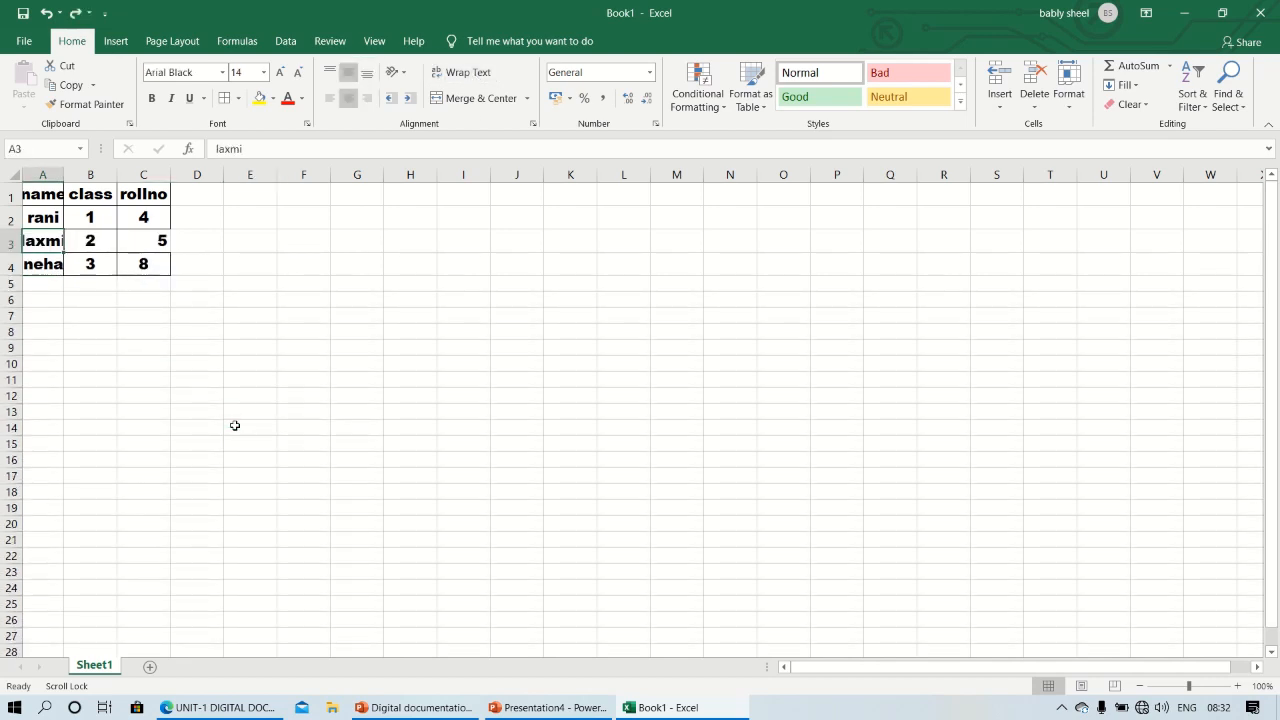
pyautogui.moveTo(64, 182); pyautogui.dragTo(76, 183)
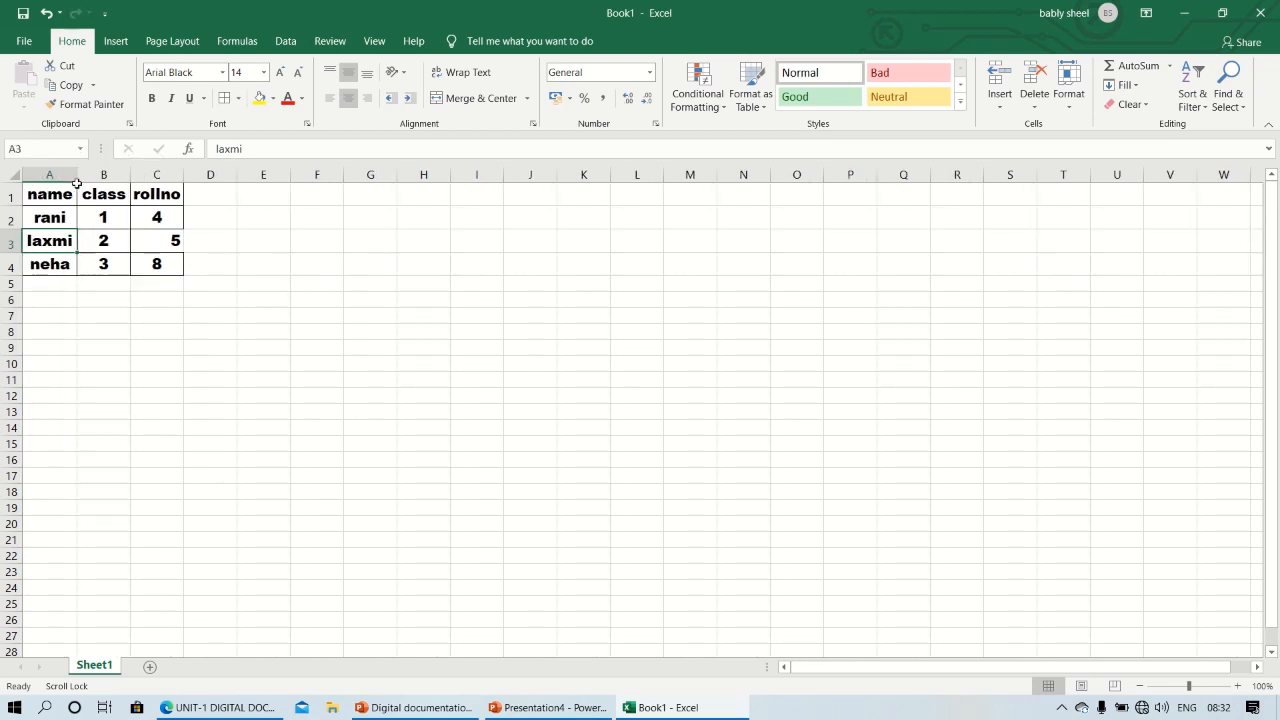
# Center the roll number in cell C3 horizontally
pyautogui.click(172, 234)
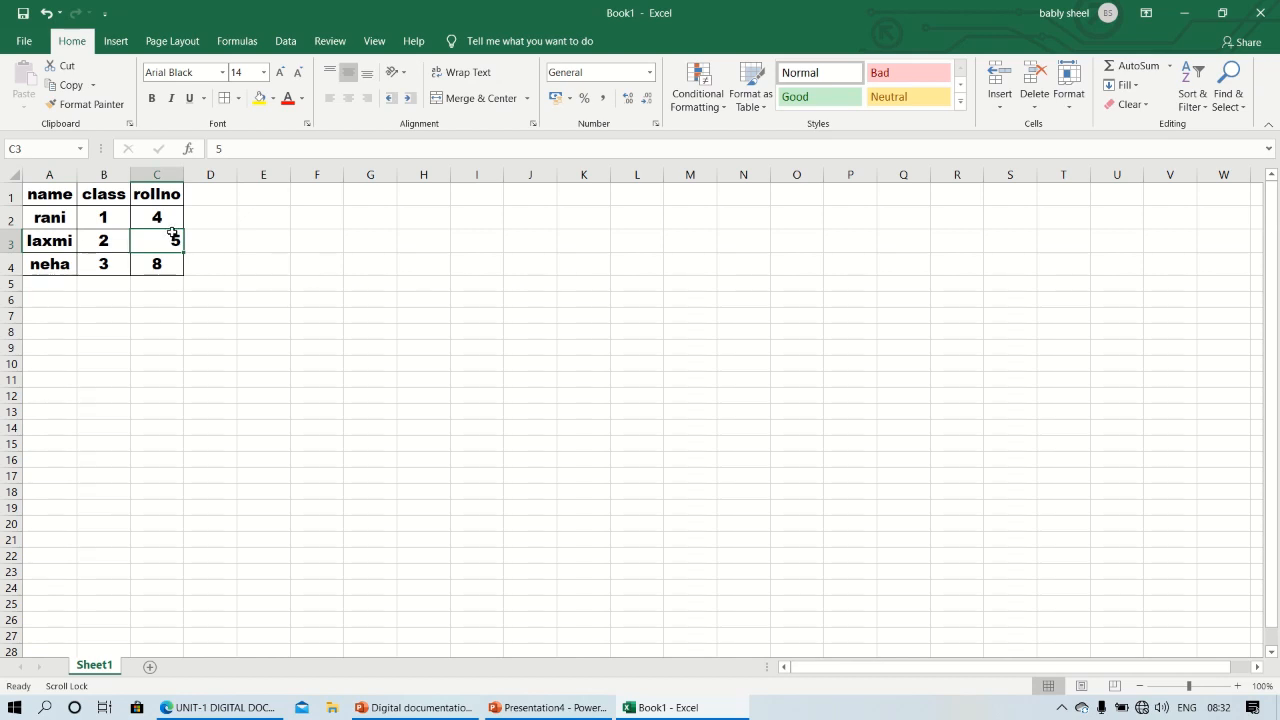
pyautogui.click(348, 98)
pyautogui.click(233, 286)
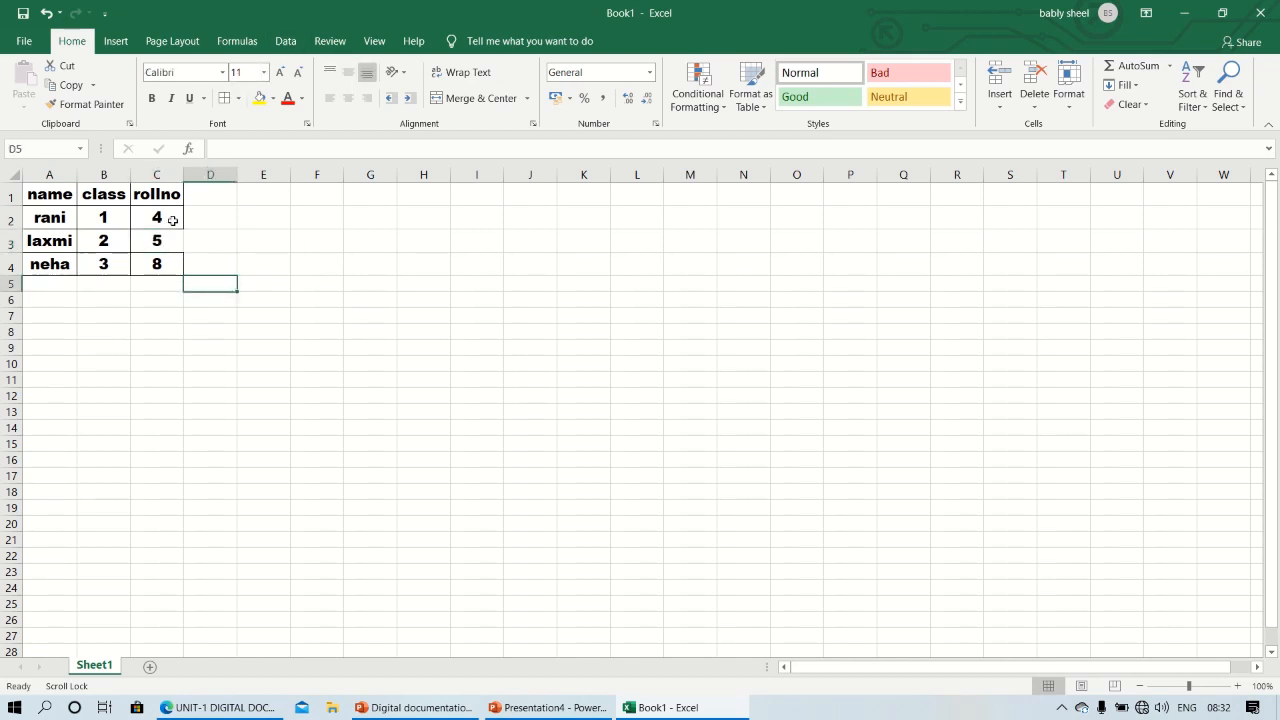
# Add the column headings marks1 in D1 and marks2 in E1
pyautogui.click(205, 197)
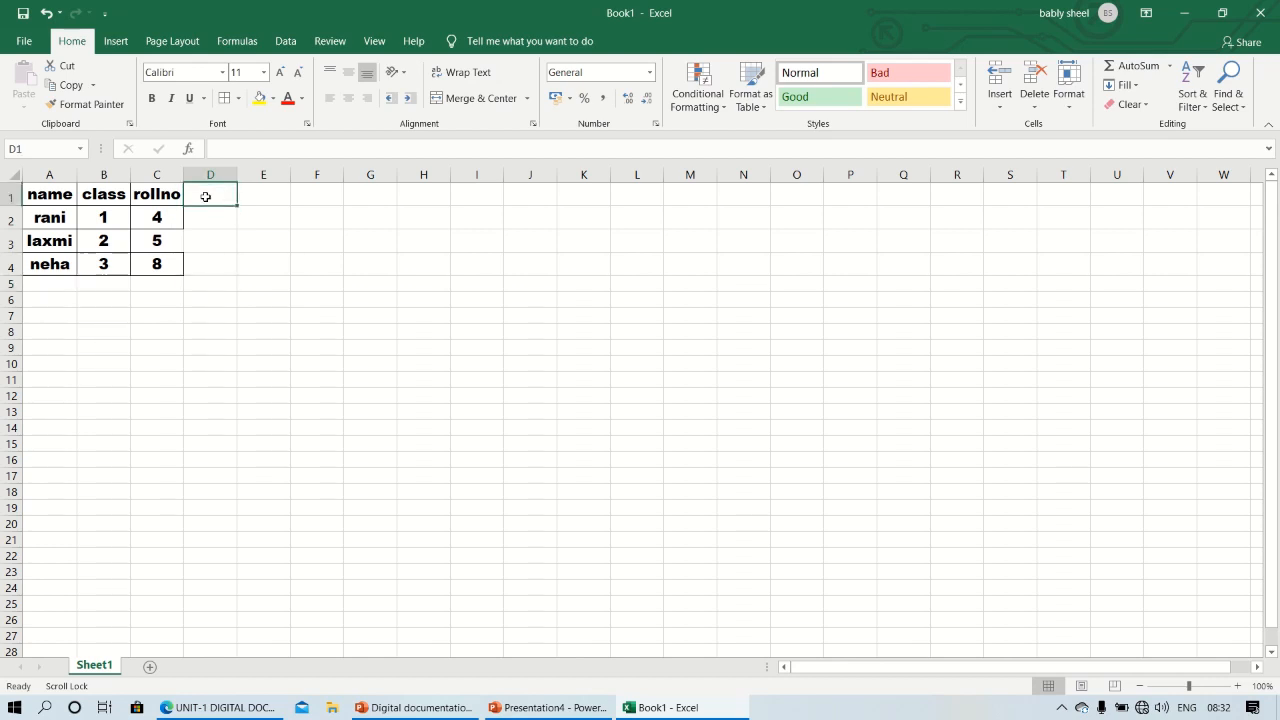
pyautogui.write('marks')
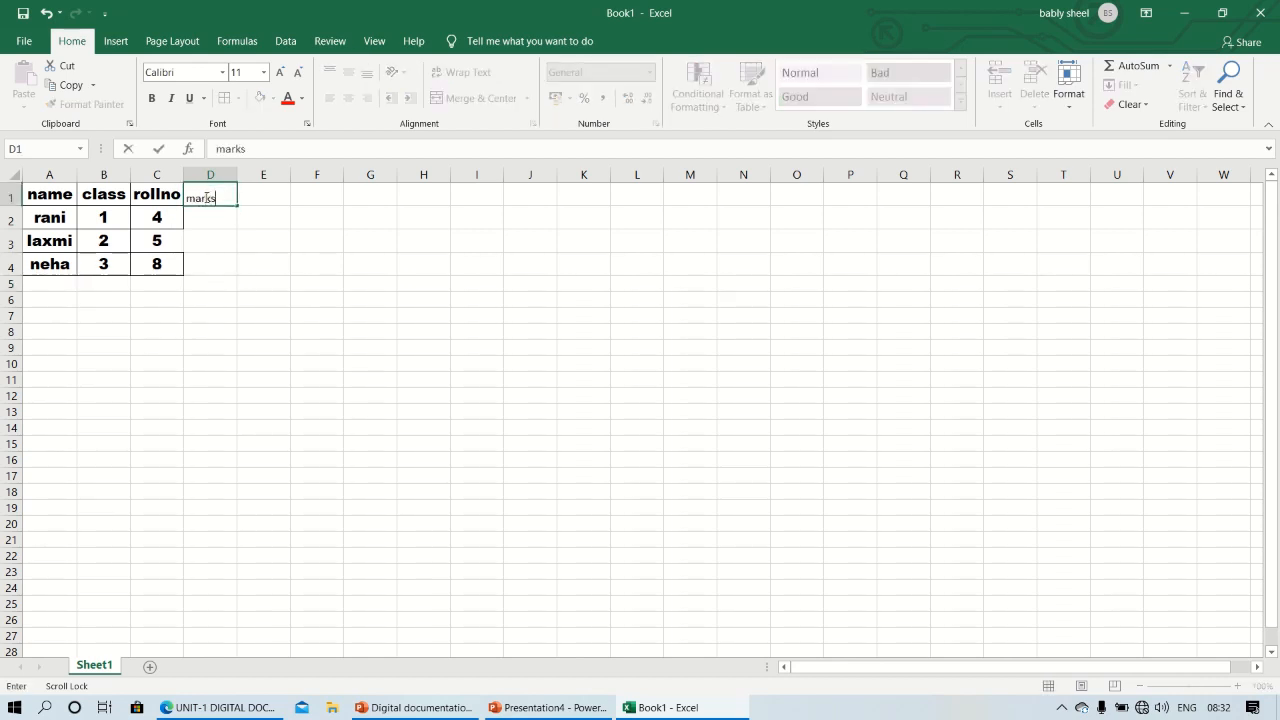
pyautogui.hscroll(1, 205, 197)
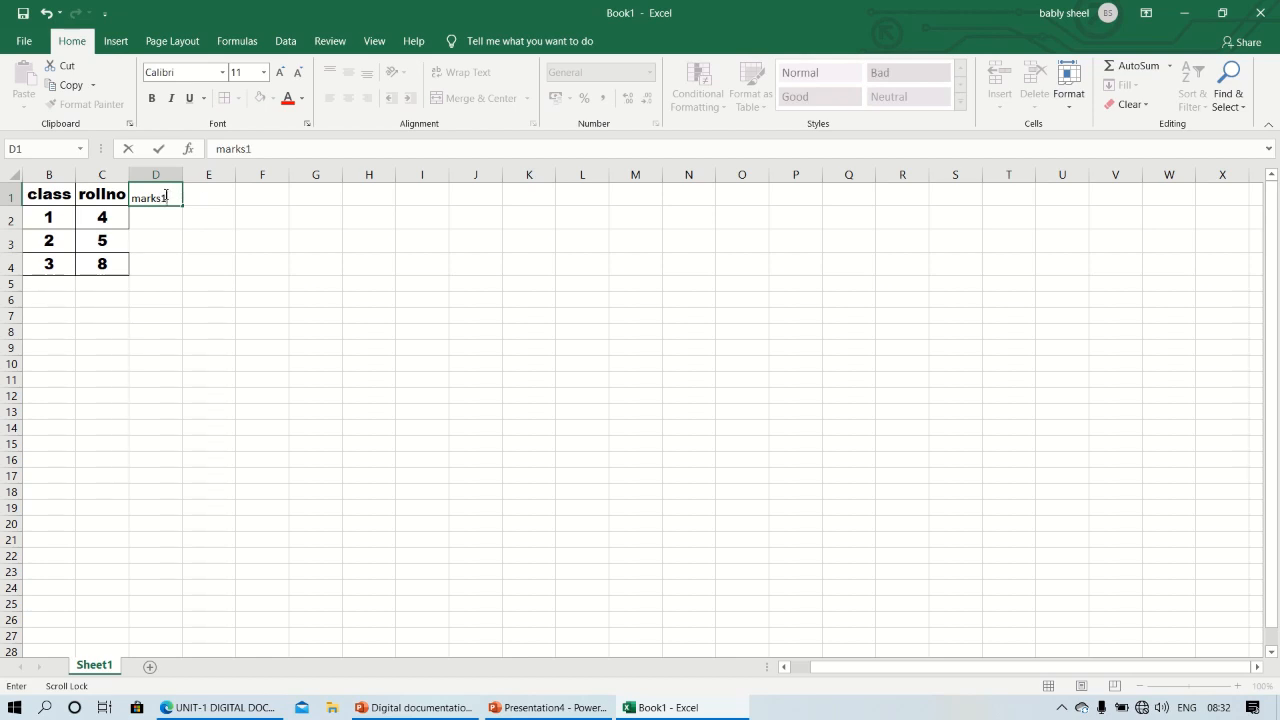
pyautogui.click(224, 198)
pyautogui.write('mark')
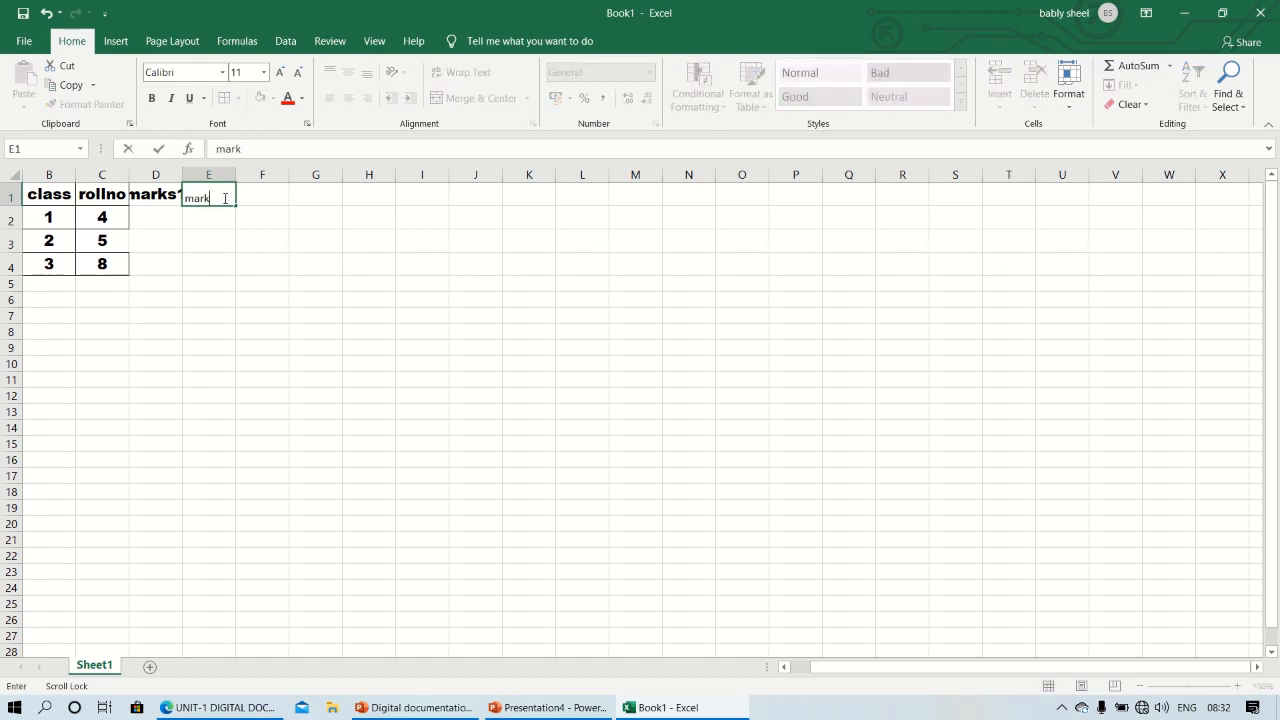
pyautogui.write('s2')
# Enter the marks1 values 45, 87 and 74 in cells D2 to D4
pyautogui.click(163, 216)
pyautogui.write('4')
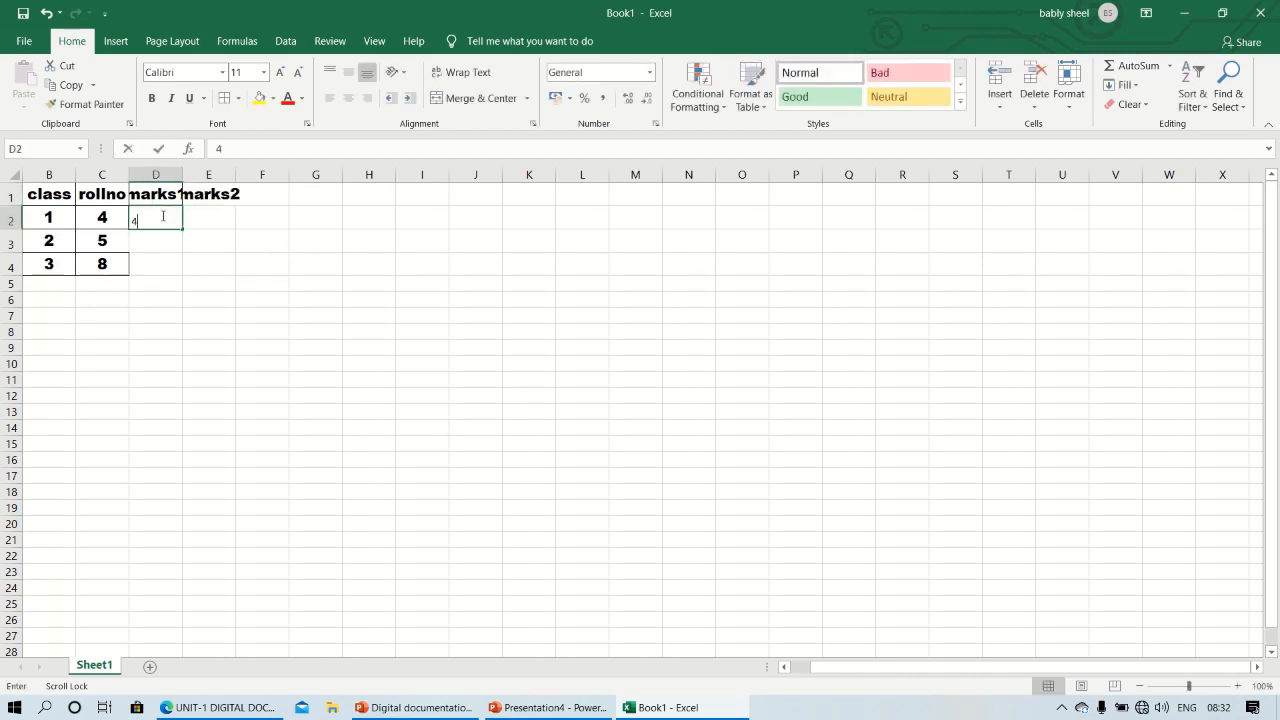
pyautogui.write('5')
pyautogui.click(166, 240)
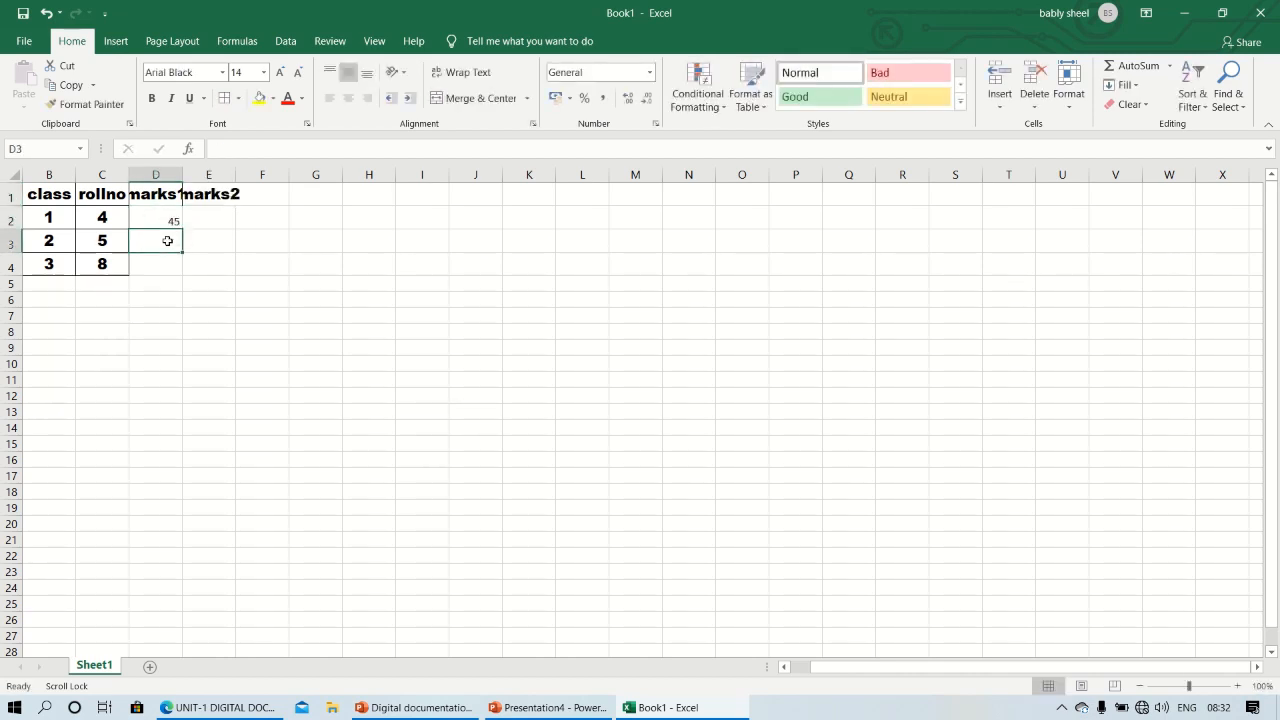
pyautogui.write('87')
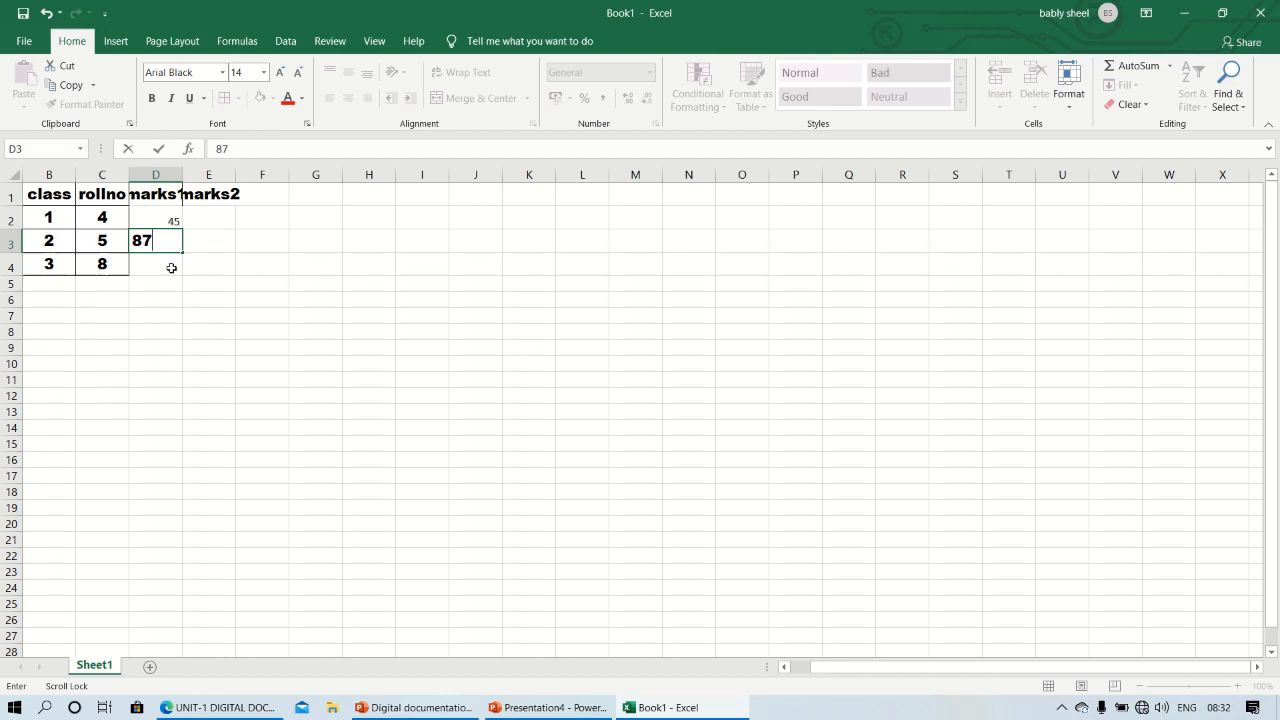
pyautogui.click(171, 268)
pyautogui.write('74')
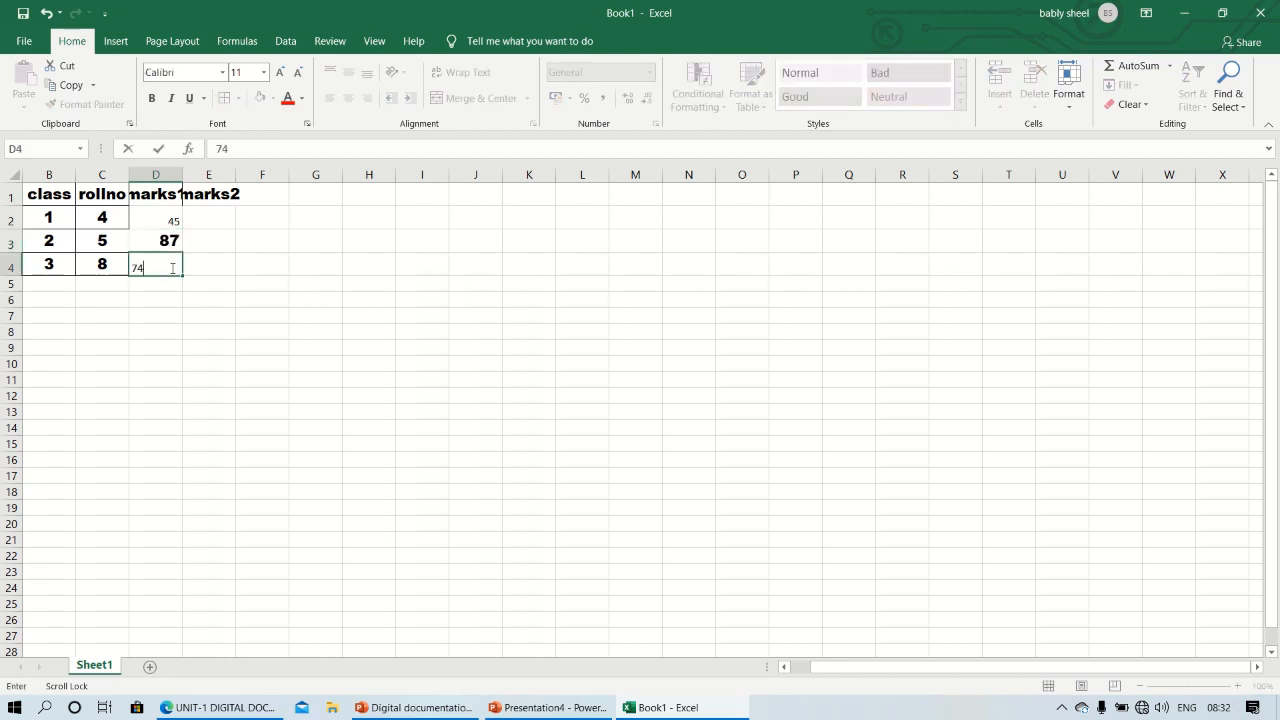
# Enter the marks2 values 24, 64 and 70 in cells E2 to E4
pyautogui.click(206, 220)
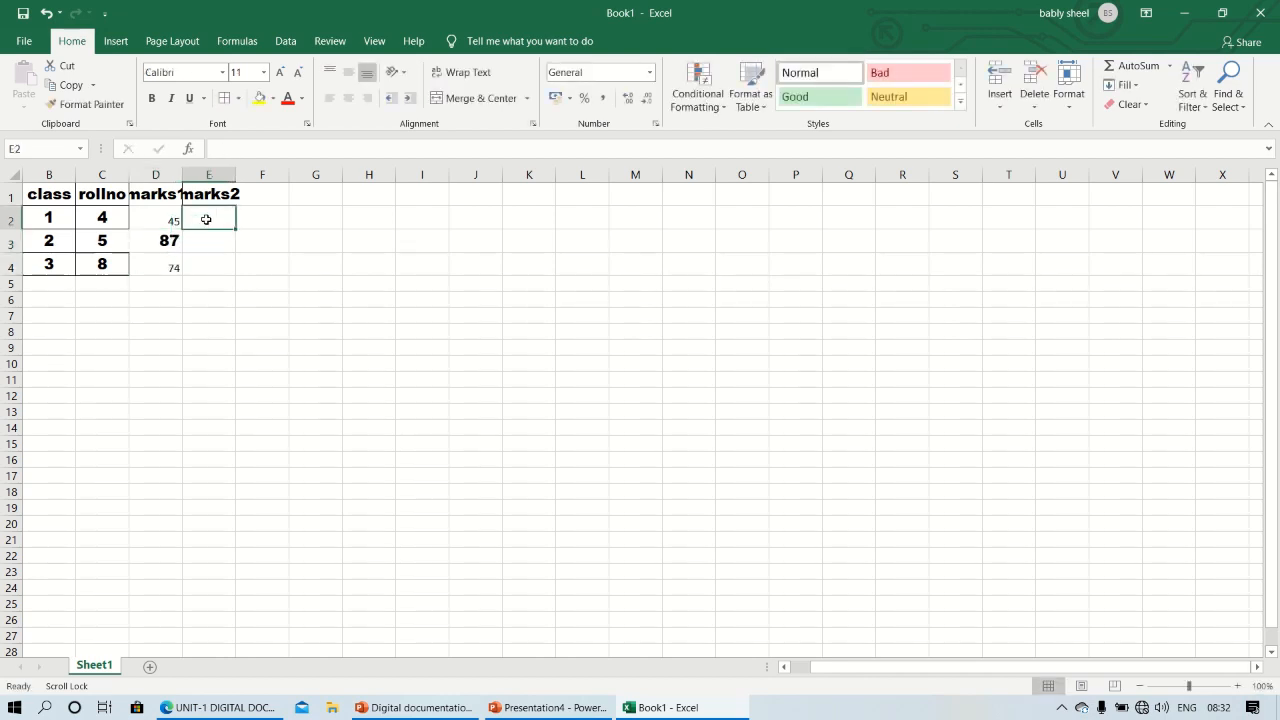
pyautogui.write('24')
pyautogui.click(209, 243)
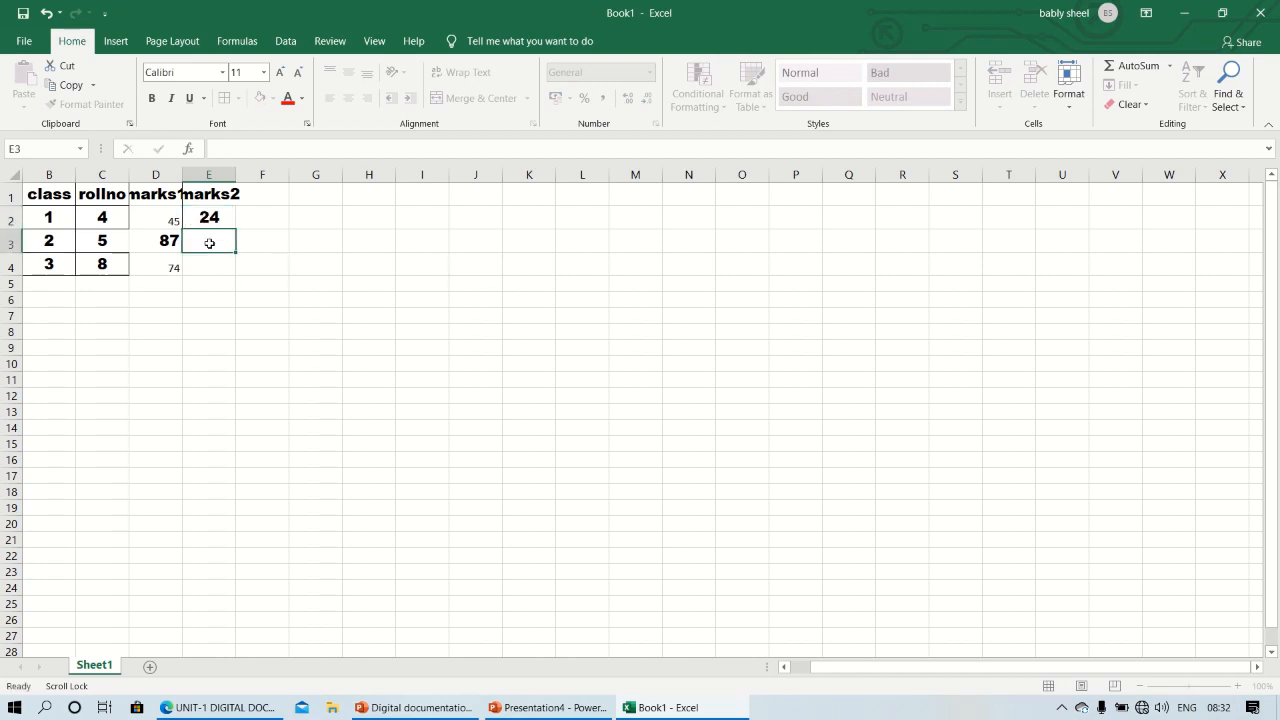
pyautogui.write('64')
pyautogui.click(214, 266)
pyautogui.write('70')
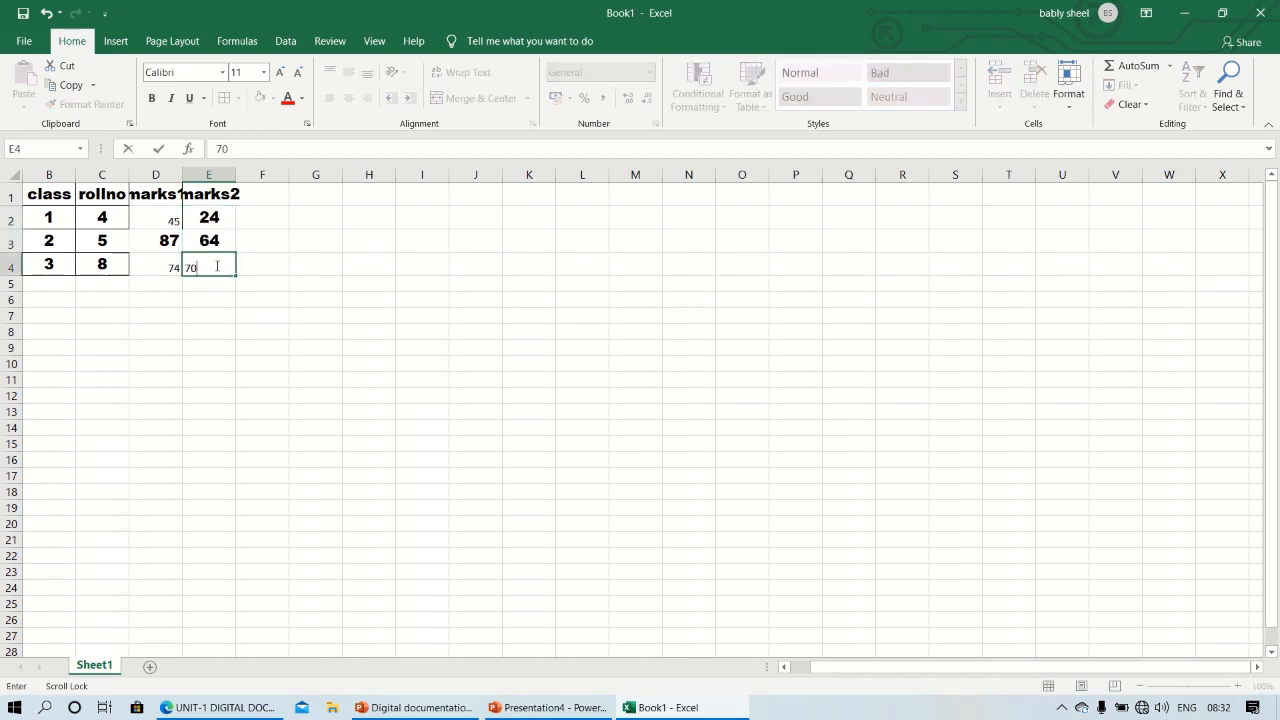
# Add the column heading sub in cell F1
pyautogui.click(271, 188)
pyautogui.write('sub')
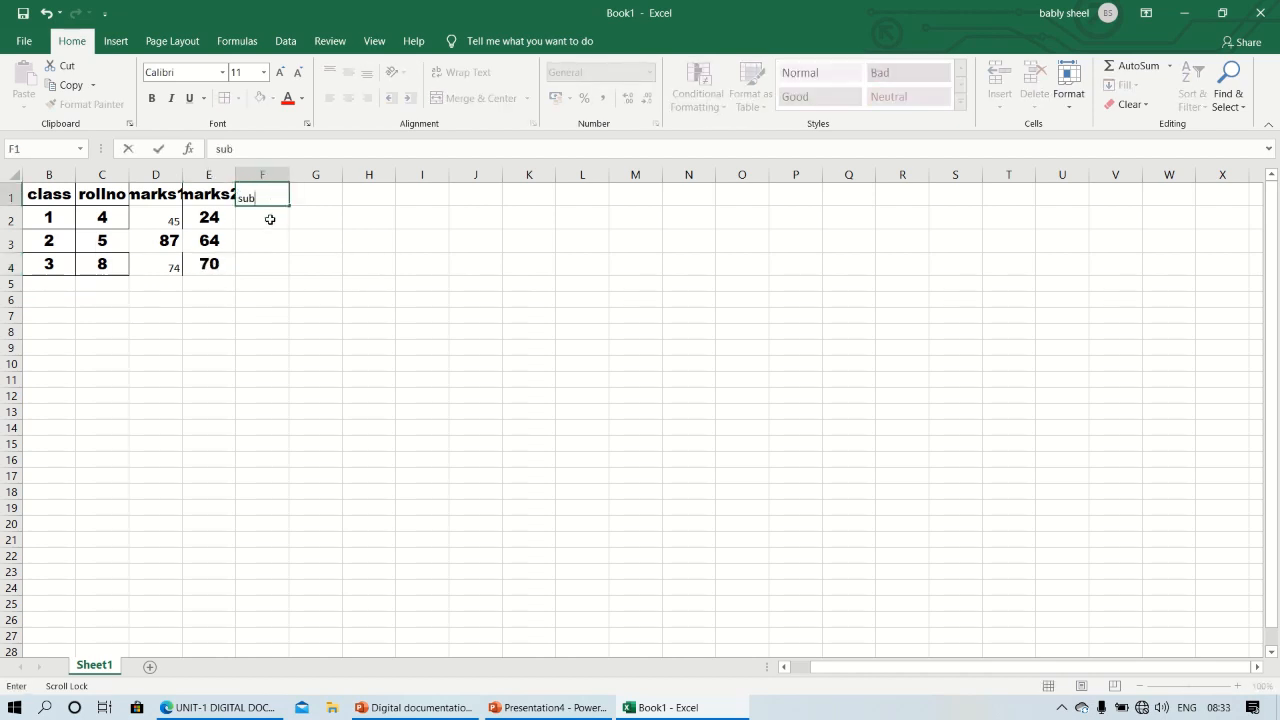
# Subtract marks2 from marks1 in F2 with the formula =(D2-E2) and fill it down to F4
pyautogui.click(270, 219)
pyautogui.write('=')
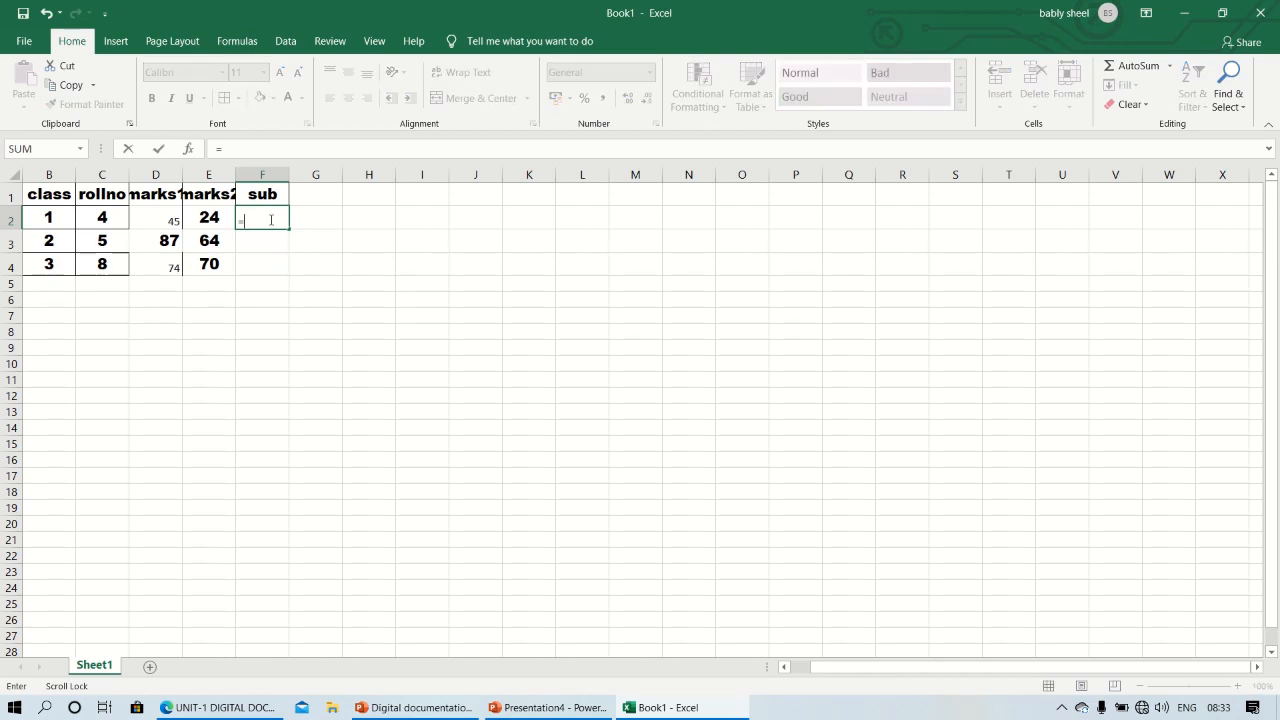
pyautogui.press('BackSpace')
pyautogui.write('(')
pyautogui.click(154, 216)
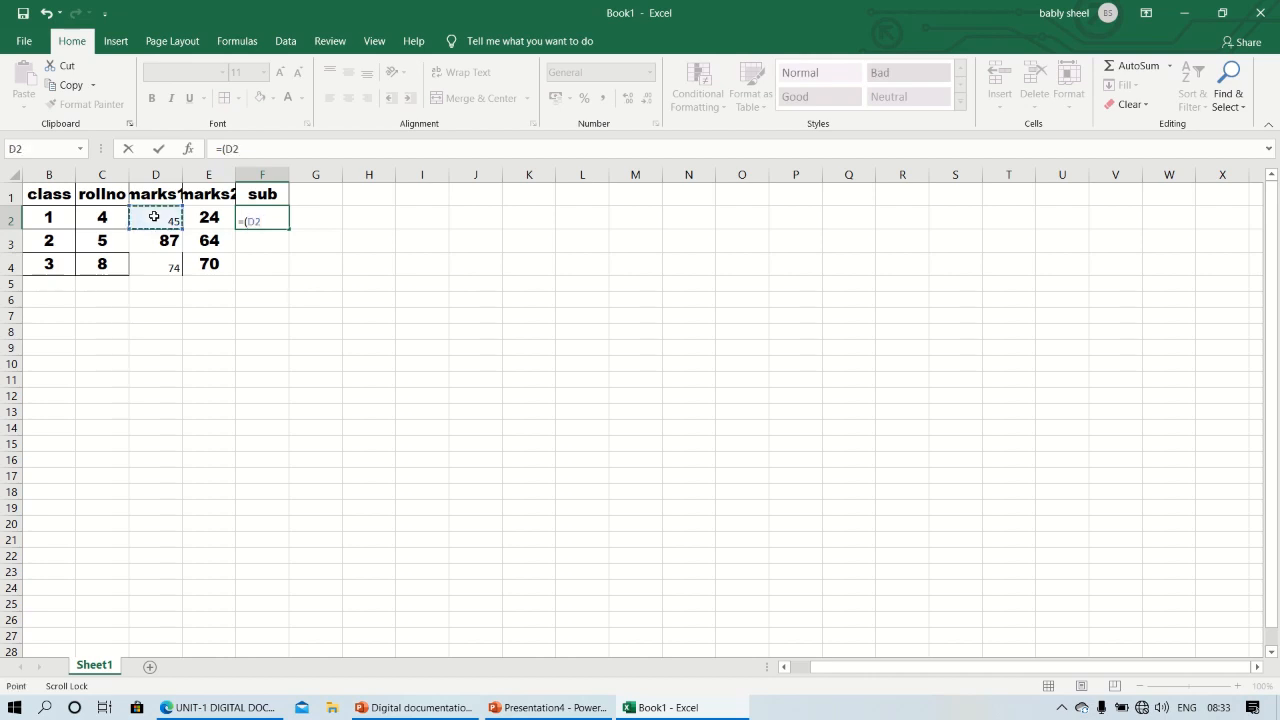
pyautogui.write('-')
pyautogui.click(203, 218)
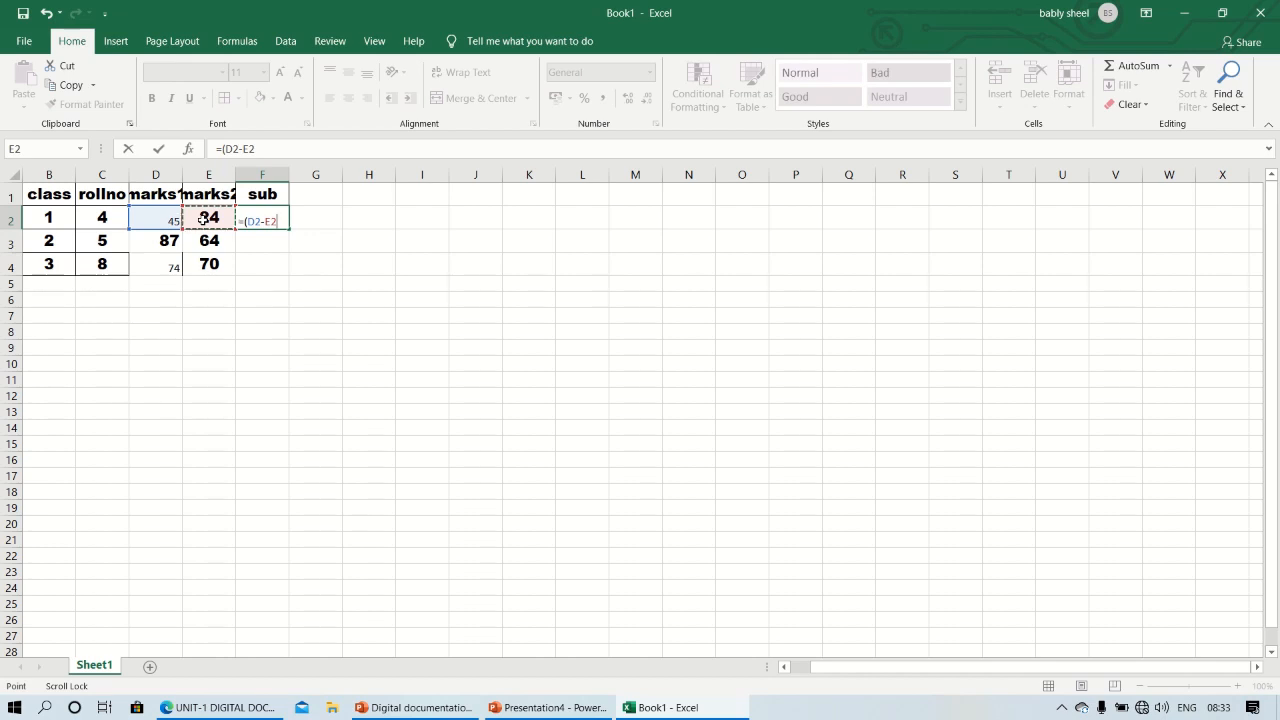
pyautogui.write(')')
pyautogui.press('Return')
pyautogui.press('Return')
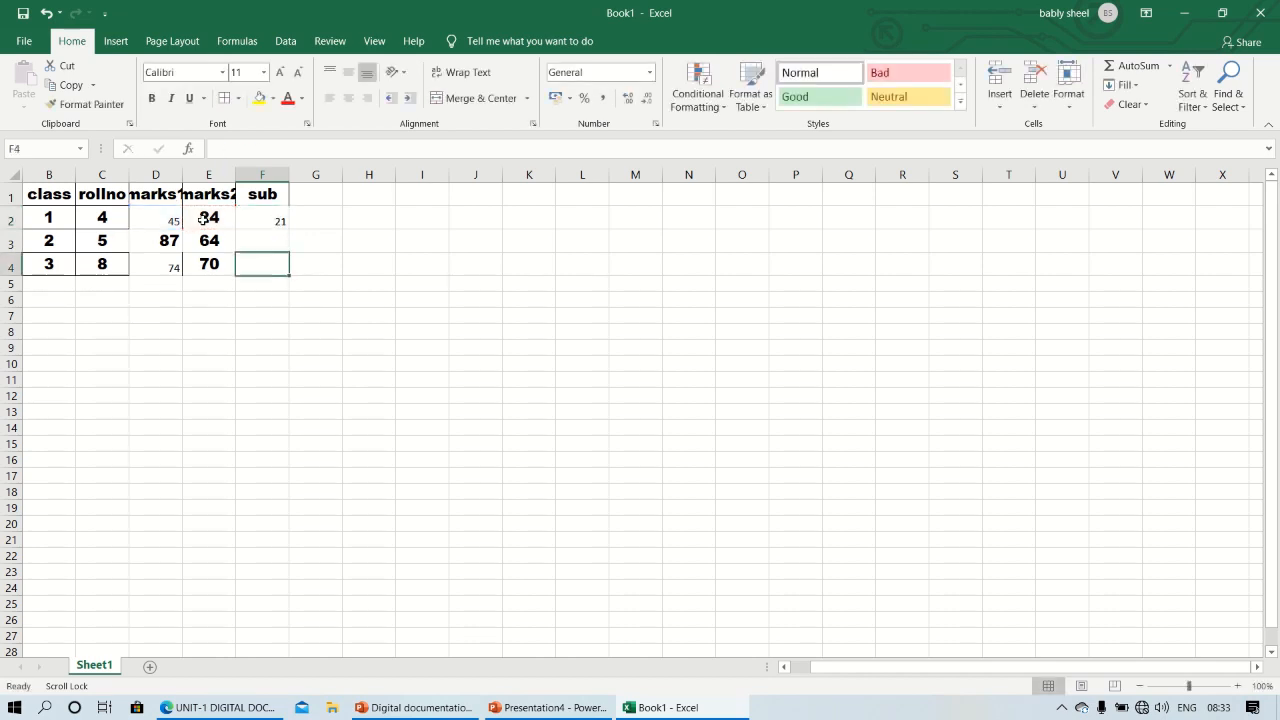
pyautogui.click(280, 219)
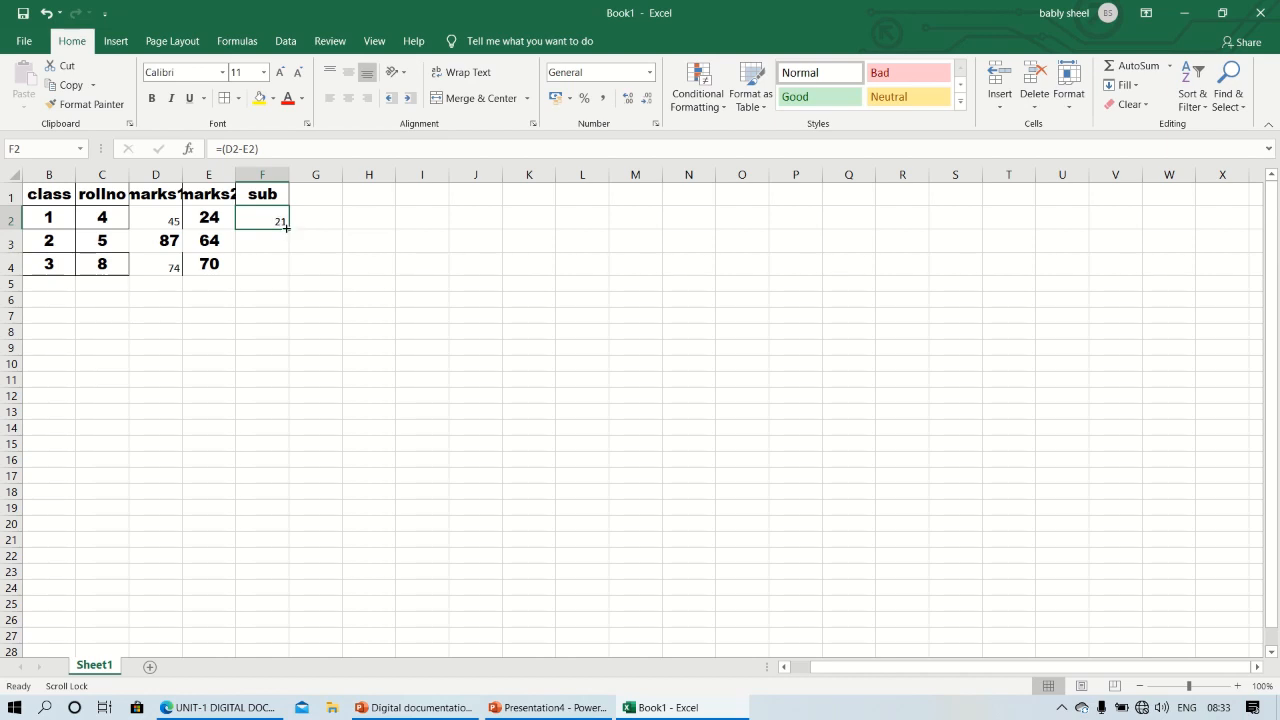
pyautogui.moveTo(287, 229); pyautogui.dragTo(286, 273)
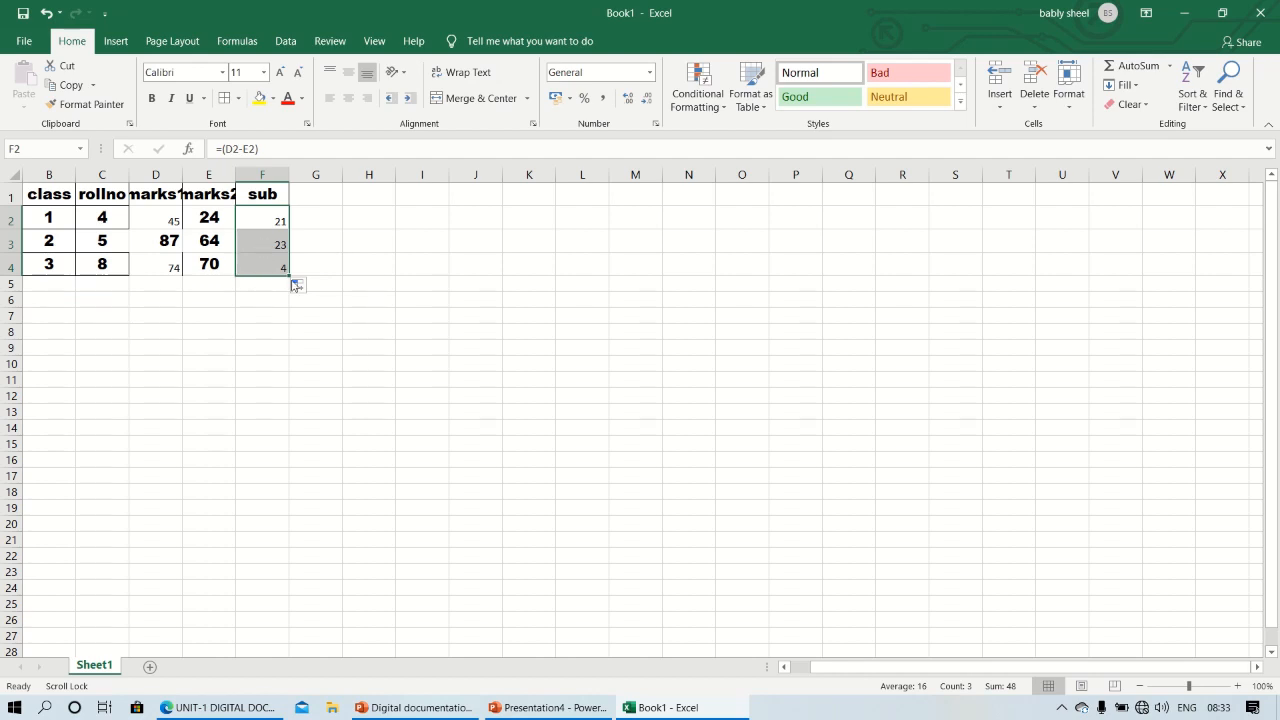
# Change the heading in cell F1 to Add
pyautogui.click(258, 195)
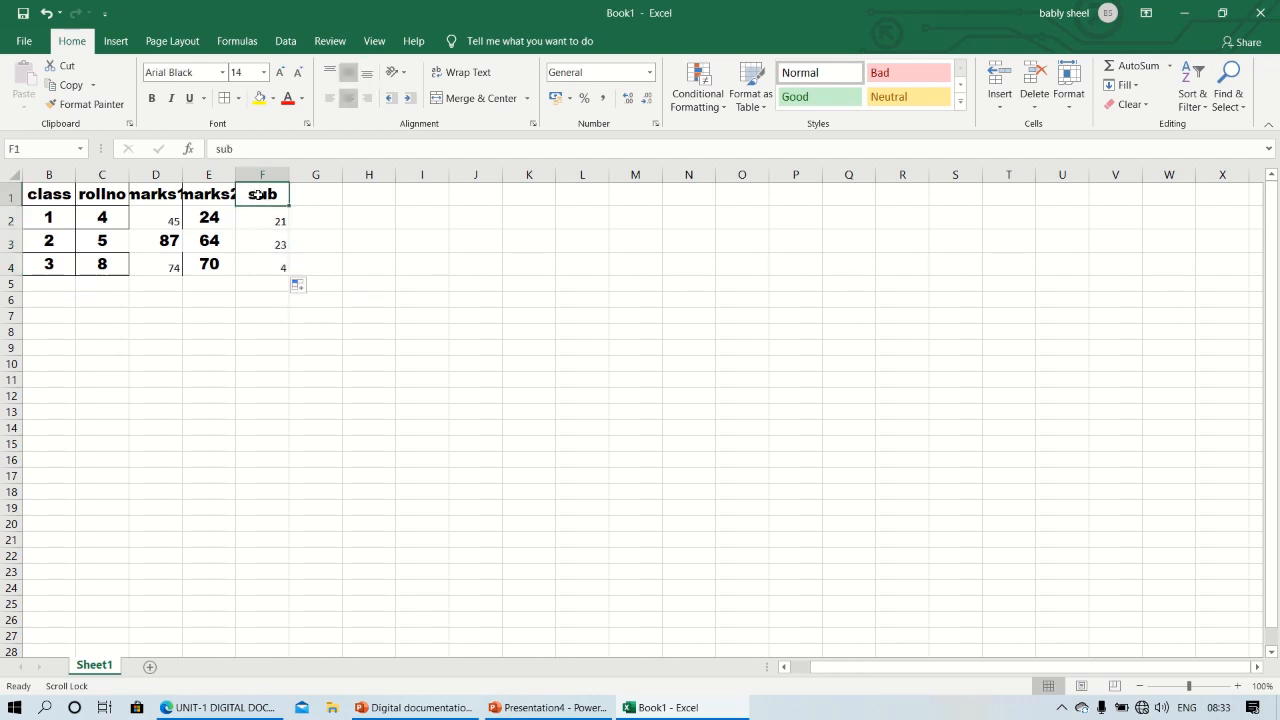
pyautogui.press('BackSpace')
pyautogui.write('Add')
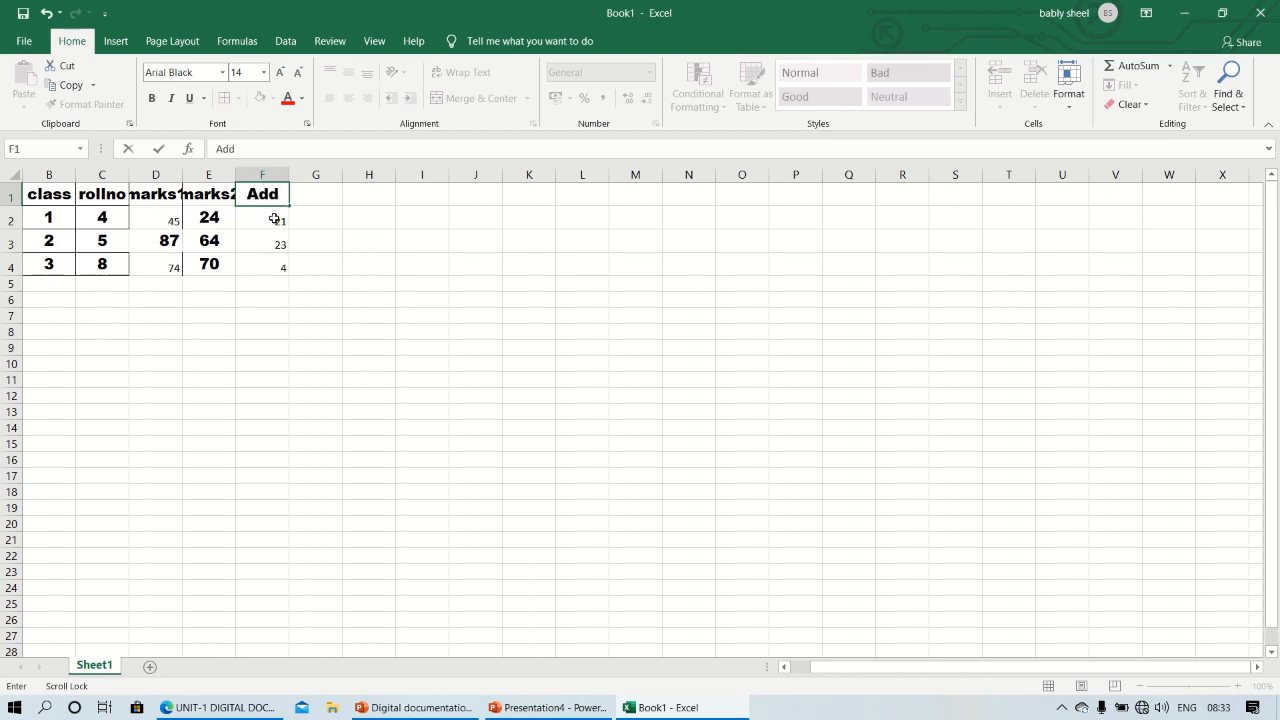
# Replace the F2 formula with =sum(D2:E2) to add both marks, and fill it down to F4
pyautogui.click(274, 219)
pyautogui.doubleClick(275, 219)
pyautogui.press('BackSpace')
pyautogui.press('BackSpace')
pyautogui.press('BackSpace')
pyautogui.press('BackSpace')
pyautogui.press('BackSpace')
pyautogui.press('BackSpace')
pyautogui.press('BackSpace')
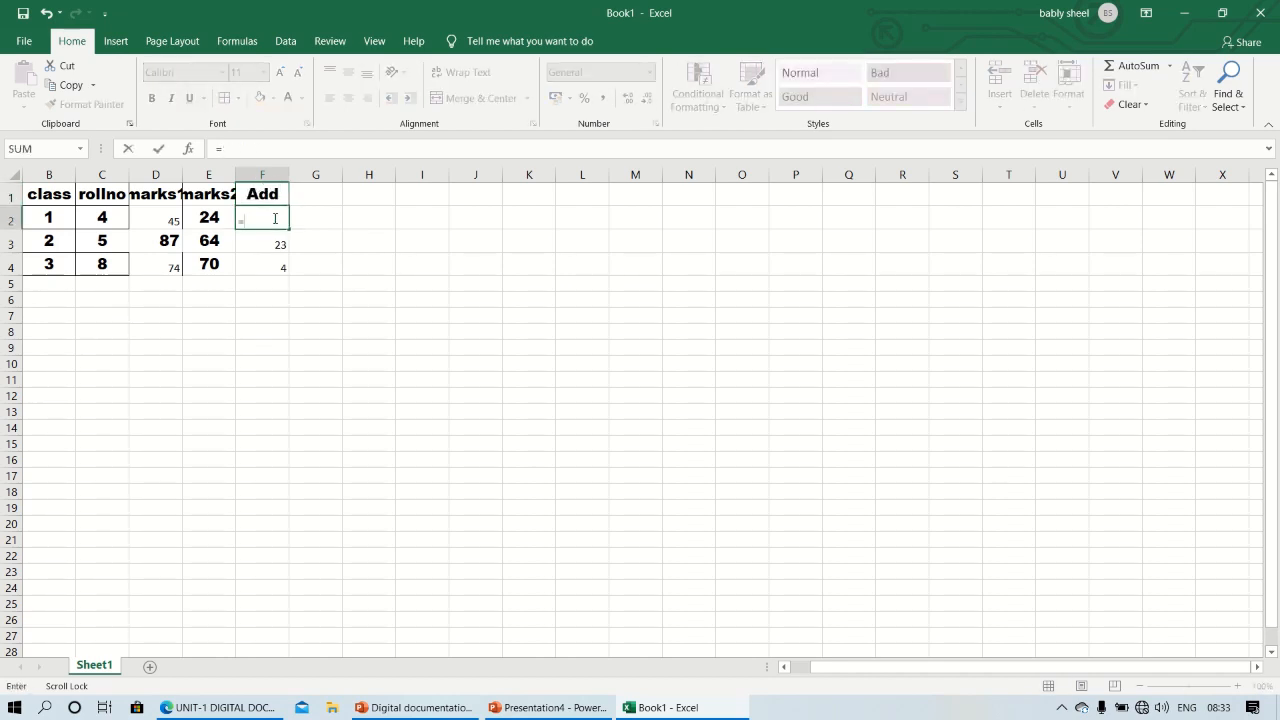
pyautogui.write('sum(')
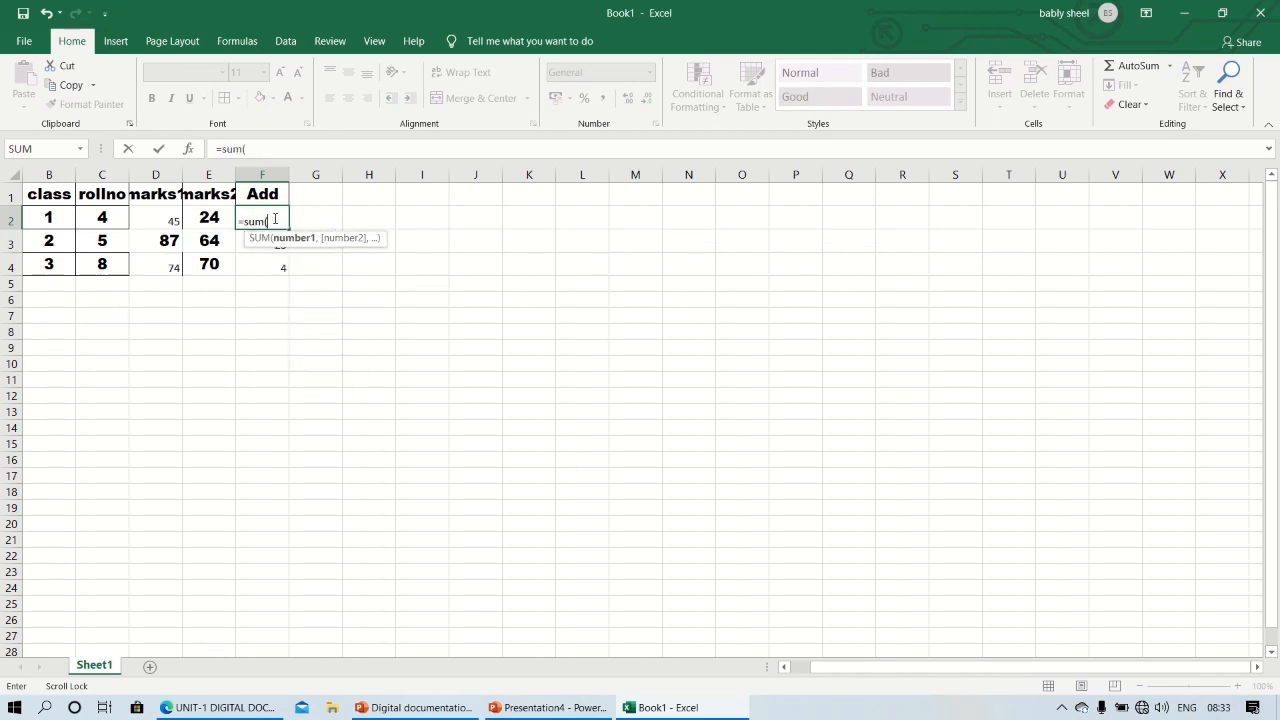
pyautogui.moveTo(172, 220); pyautogui.dragTo(208, 222)
pyautogui.write(')')
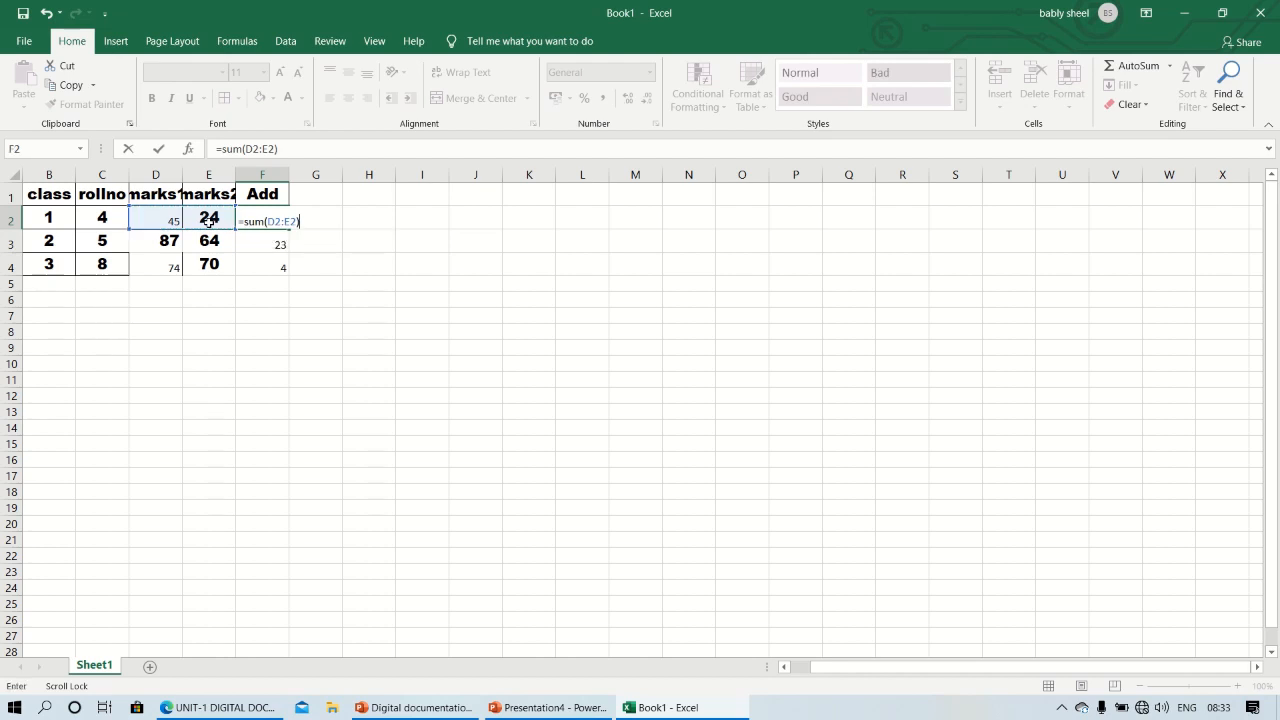
pyautogui.press('Return')
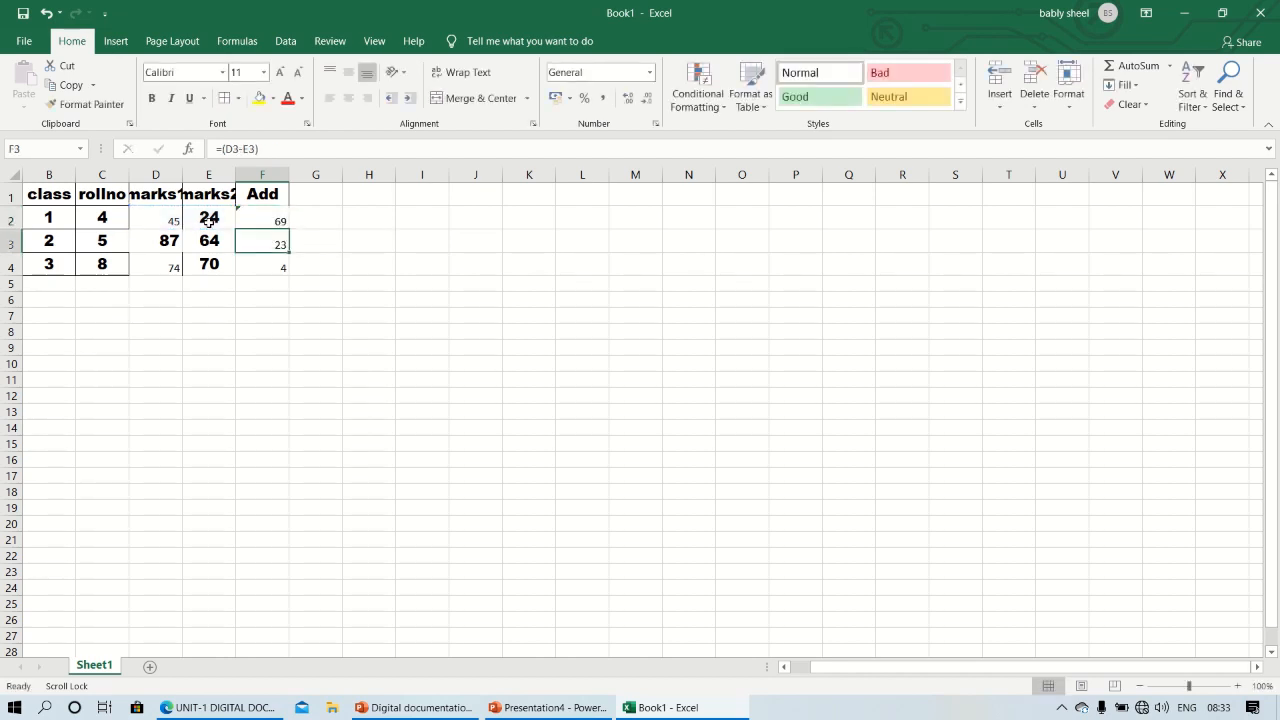
pyautogui.click(272, 220)
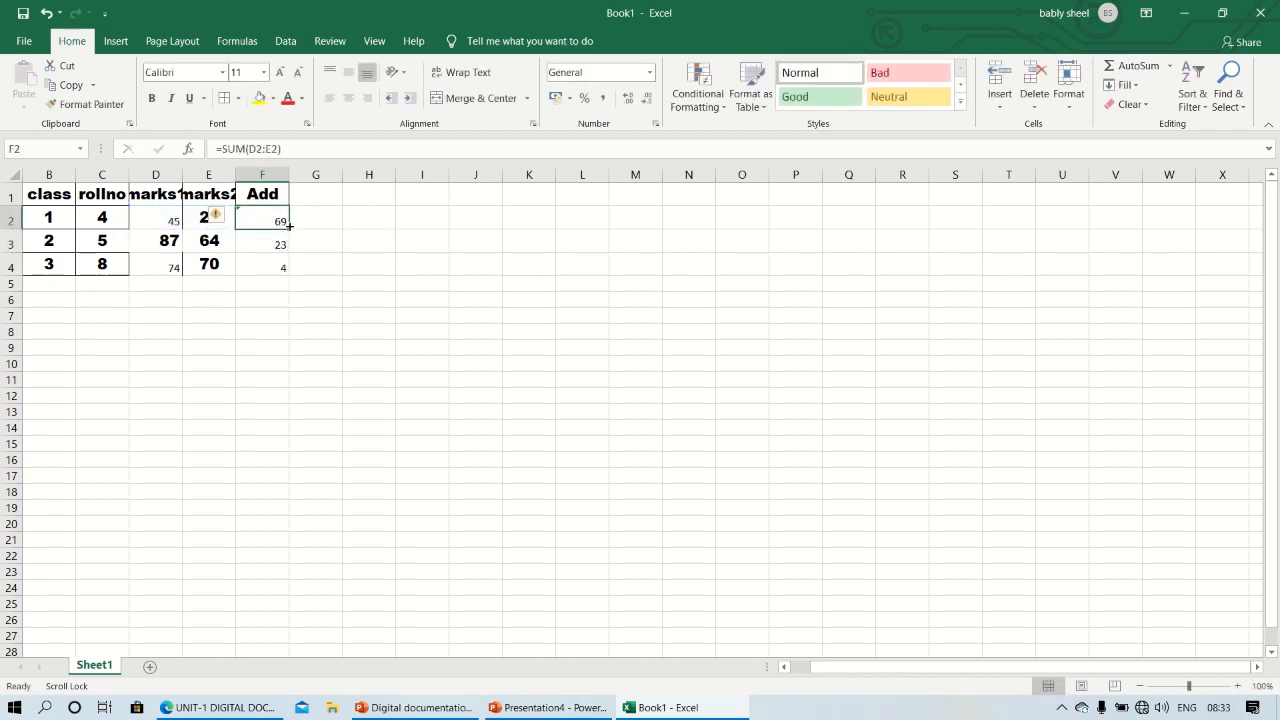
pyautogui.moveTo(289, 230); pyautogui.dragTo(286, 273)
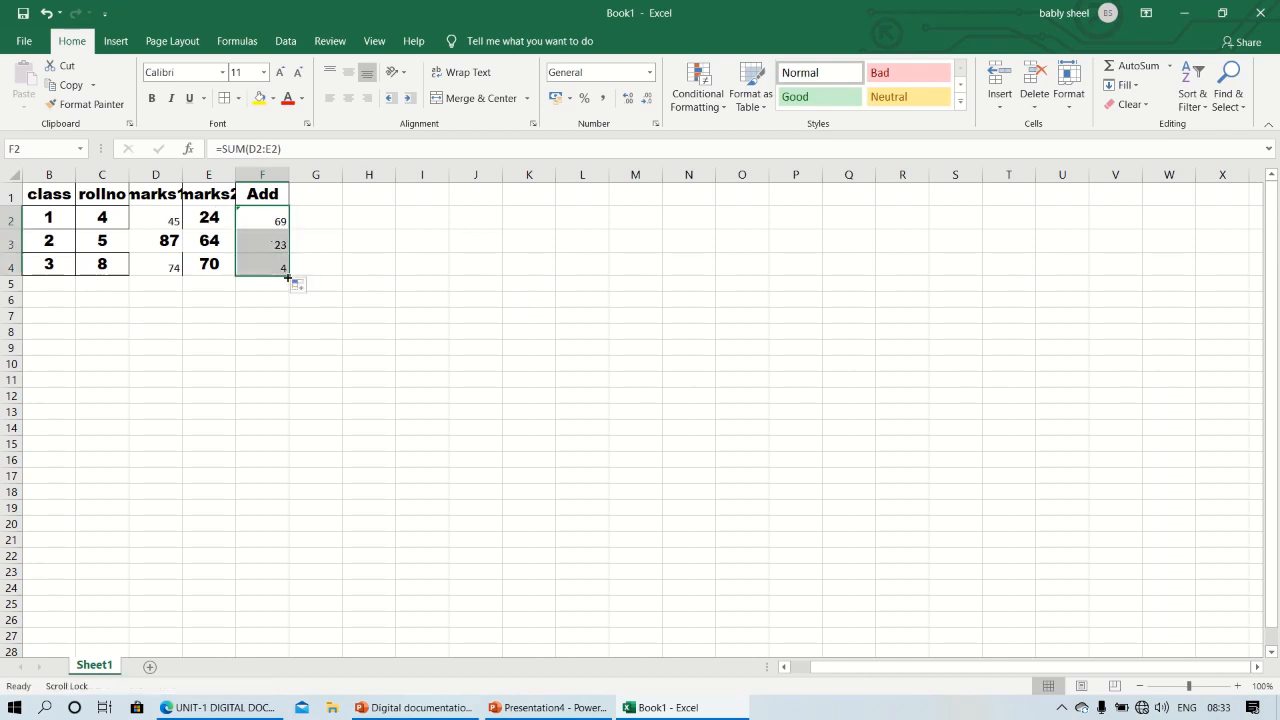
# Change the heading in cell F1 to mul
pyautogui.doubleClick(279, 196)
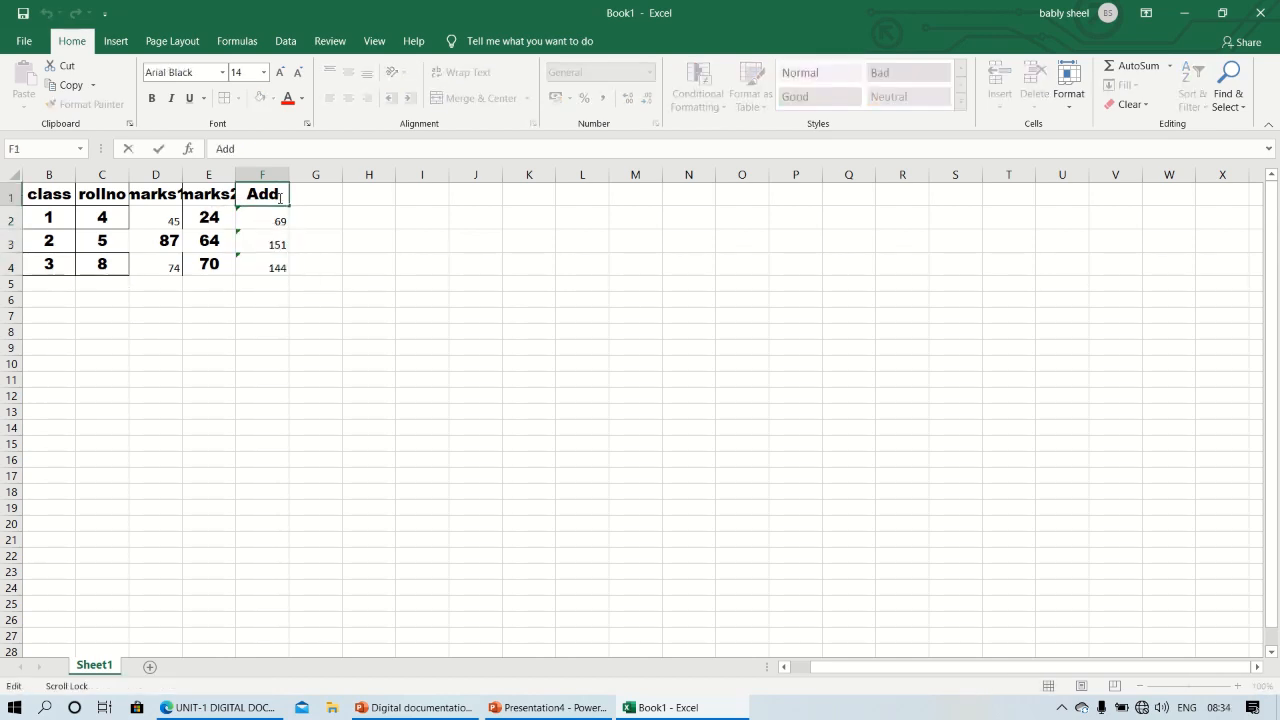
pyautogui.press('BackSpace')
pyautogui.press('BackSpace')
pyautogui.press('BackSpace')
pyautogui.write('mul')
# Multiply marks1 by marks2 in F2 with the formula =(D2*E2) and fill it down to F4
pyautogui.click(266, 220)
pyautogui.write('=')
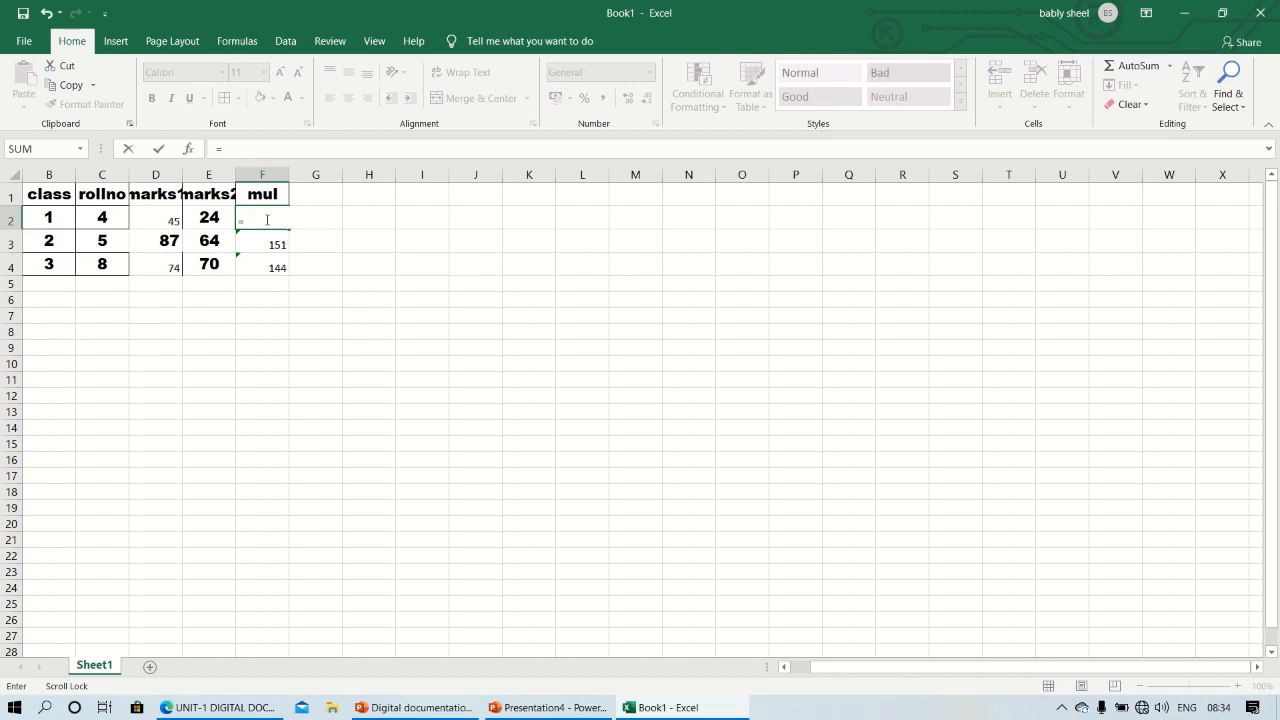
pyautogui.write('(')
pyautogui.click(178, 217)
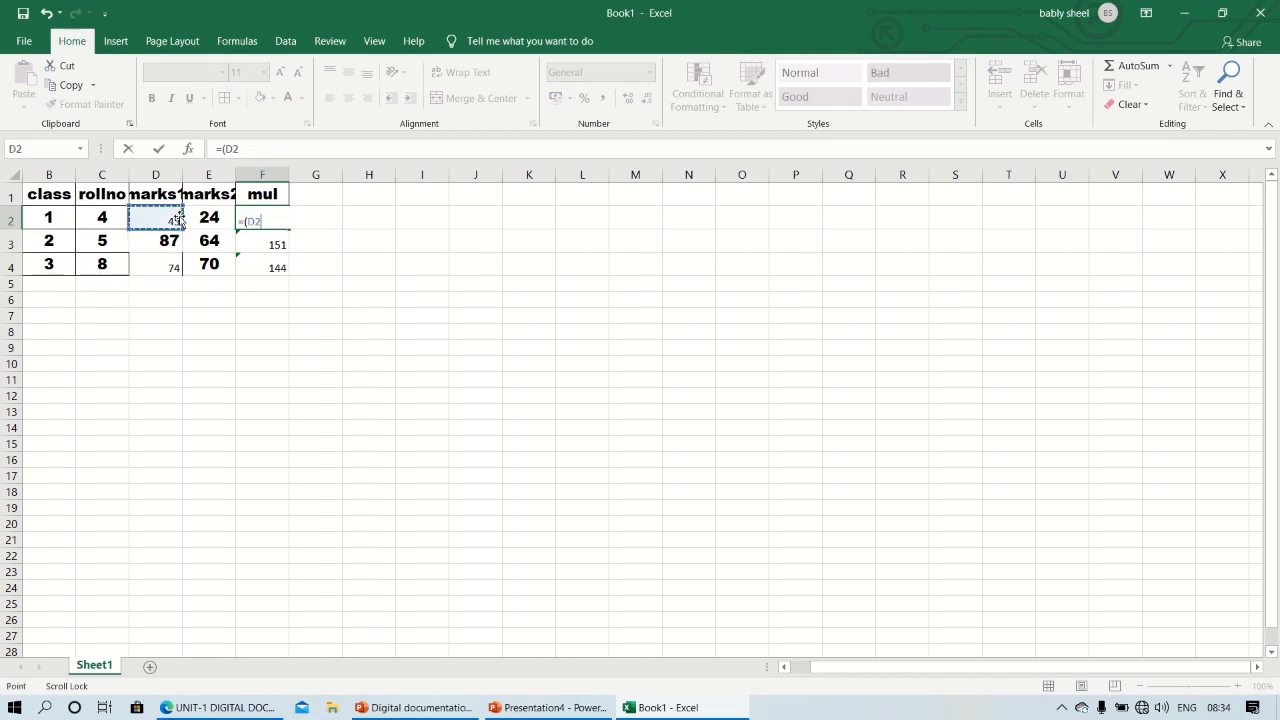
pyautogui.write('*')
pyautogui.click(220, 216)
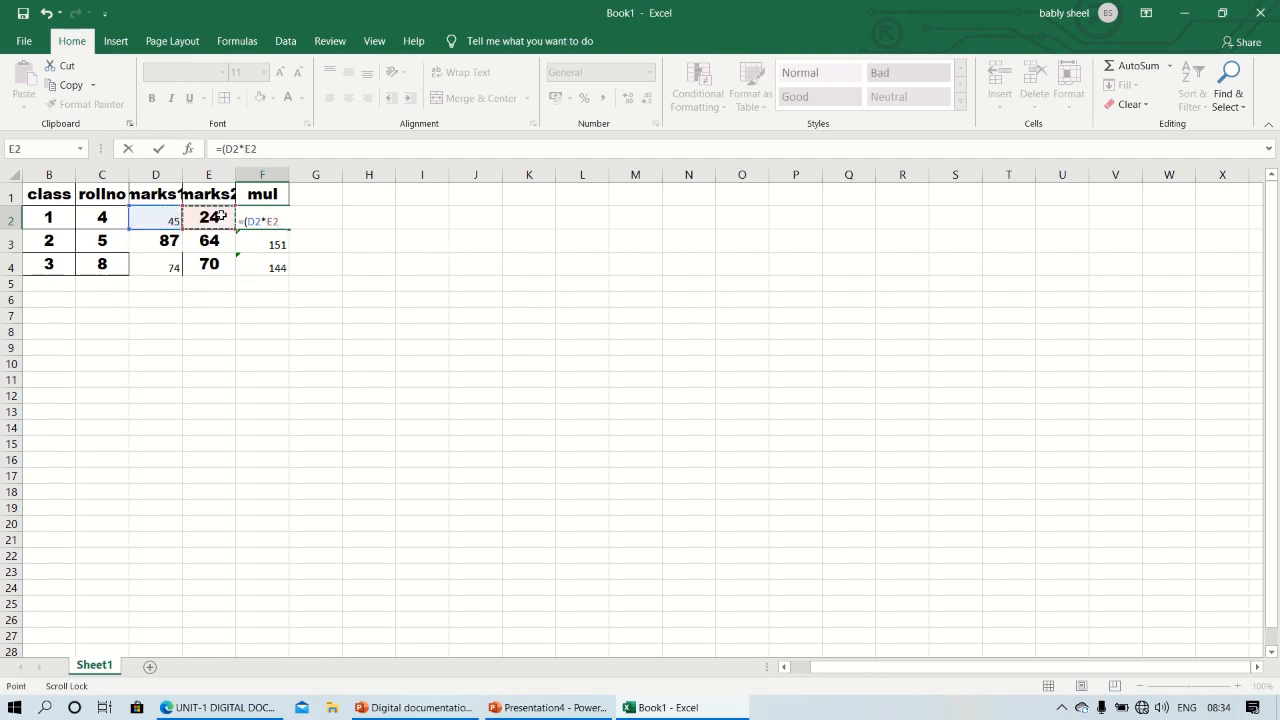
pyautogui.write(')')
pyautogui.press('Return')
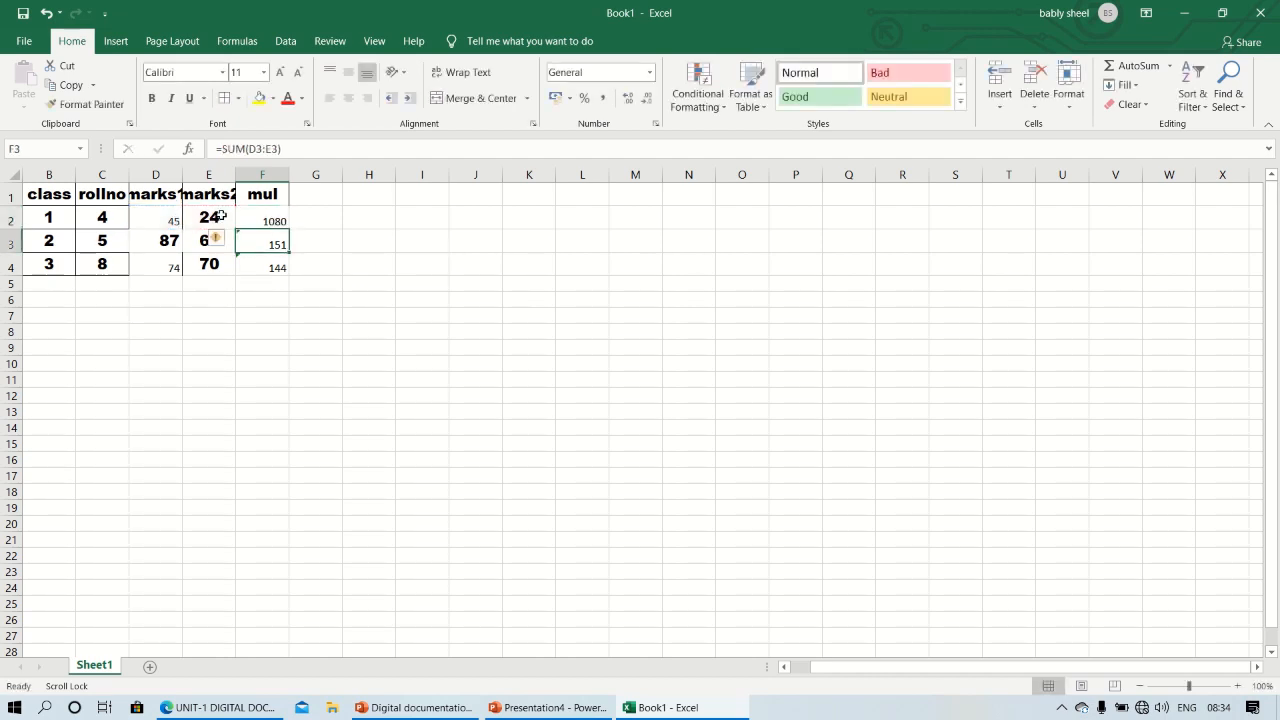
pyautogui.click(246, 216)
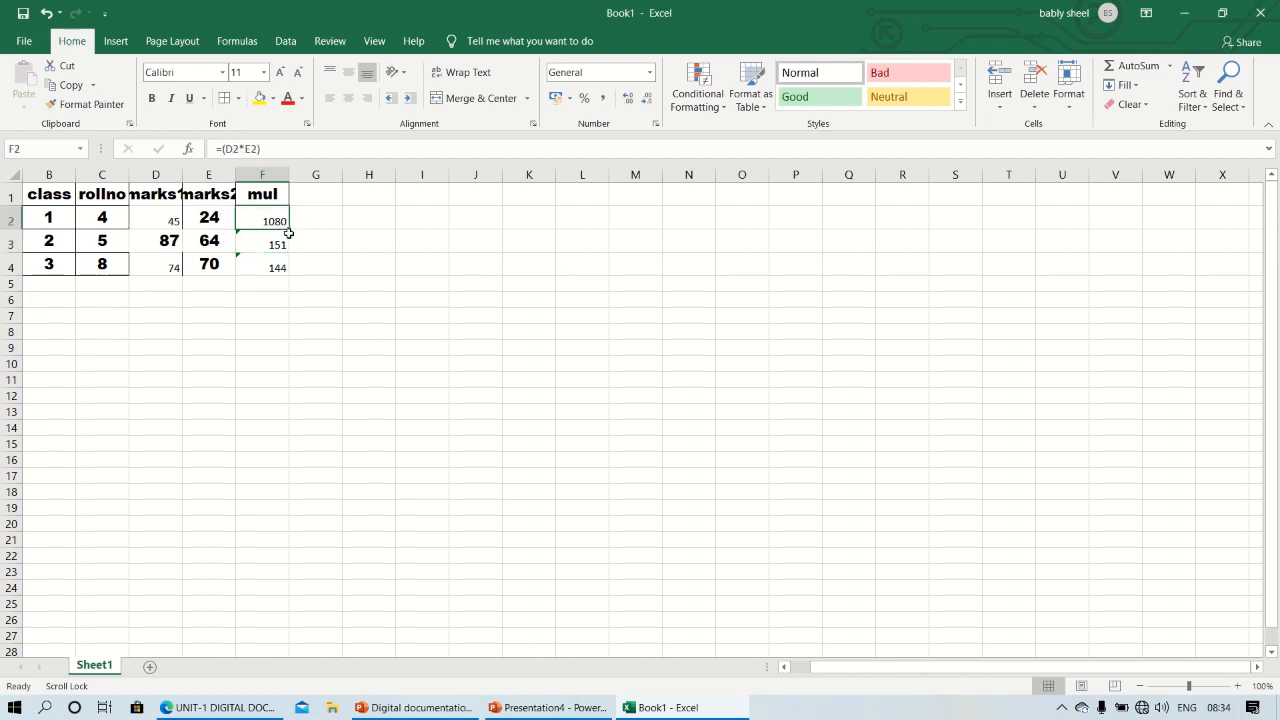
pyautogui.moveTo(288, 229); pyautogui.dragTo(285, 271)
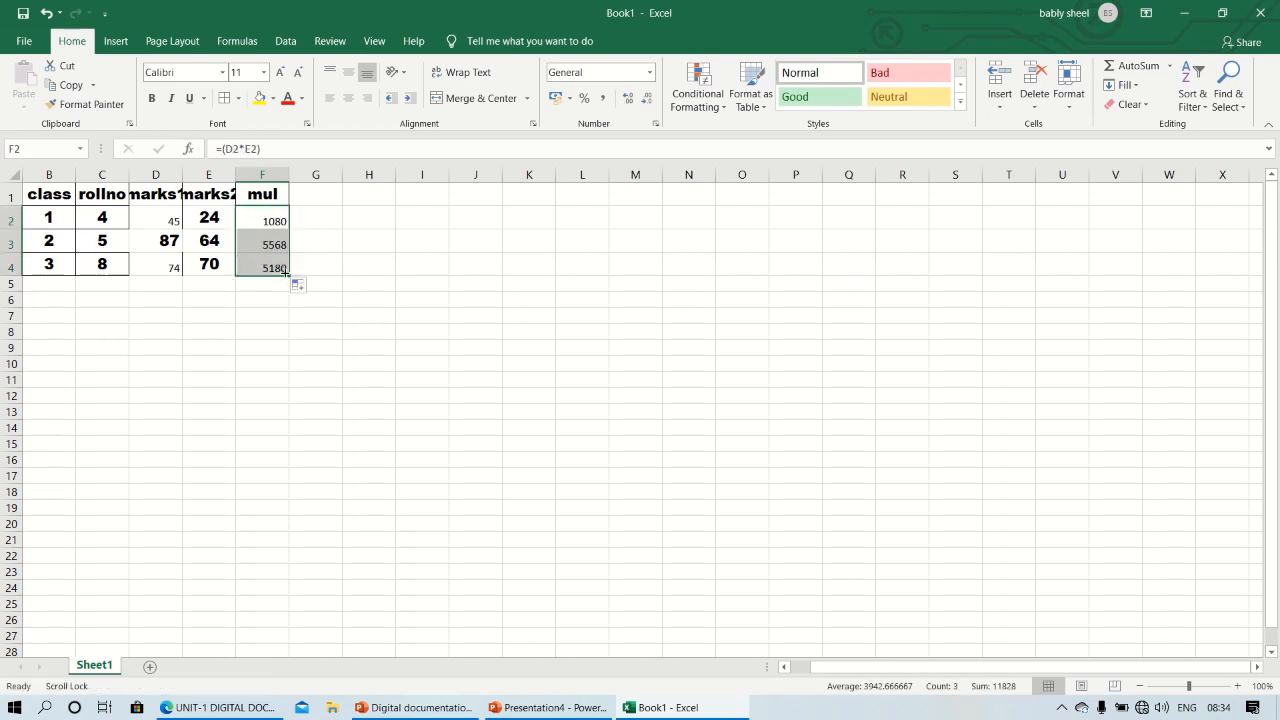
# Change the heading in cell F1 to Division
pyautogui.click(274, 194)
pyautogui.write('D')
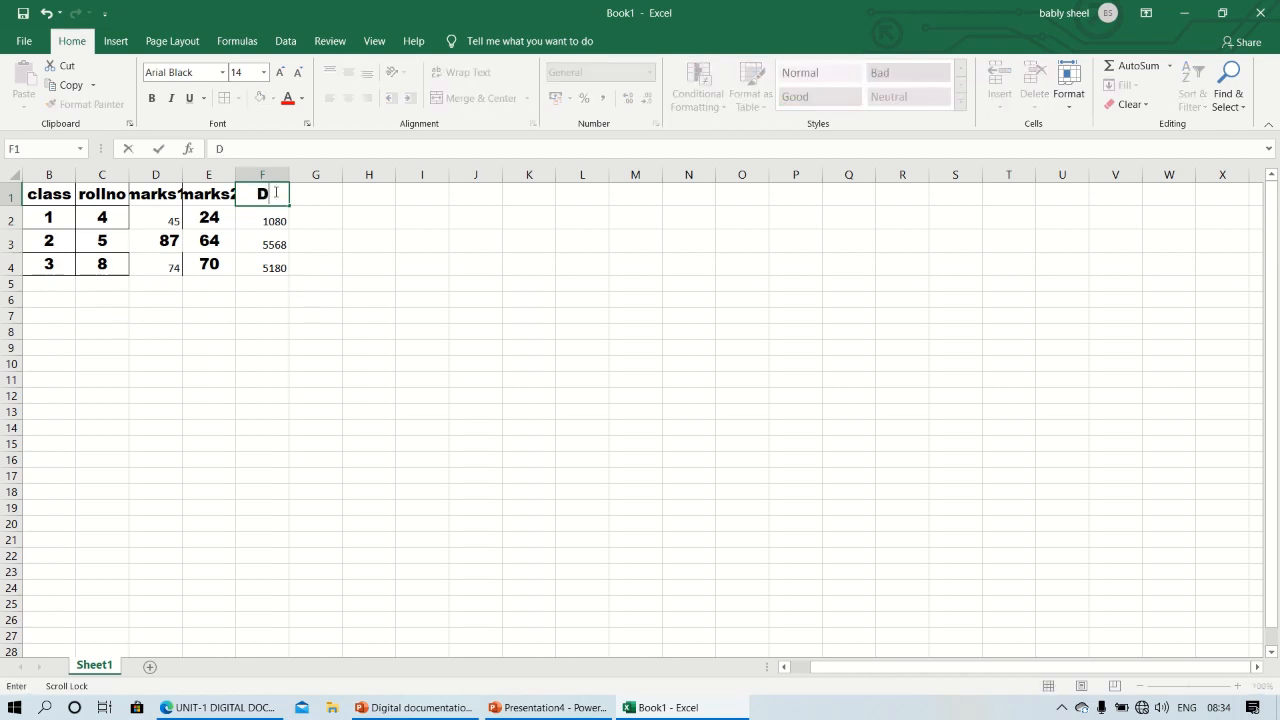
pyautogui.write('ivision')
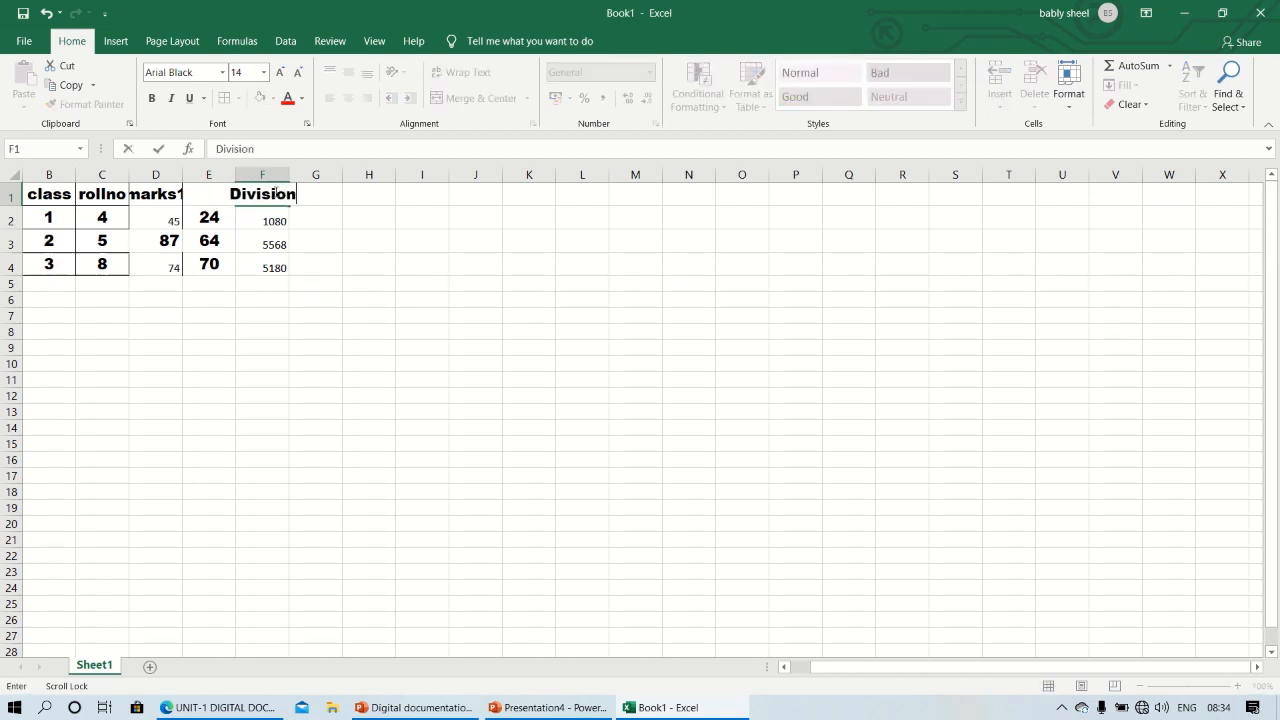
# Divide marks1 by marks2 in F2 with the formula =(D2/E2) and fill it down to F4
pyautogui.click(285, 222)
pyautogui.write('=')
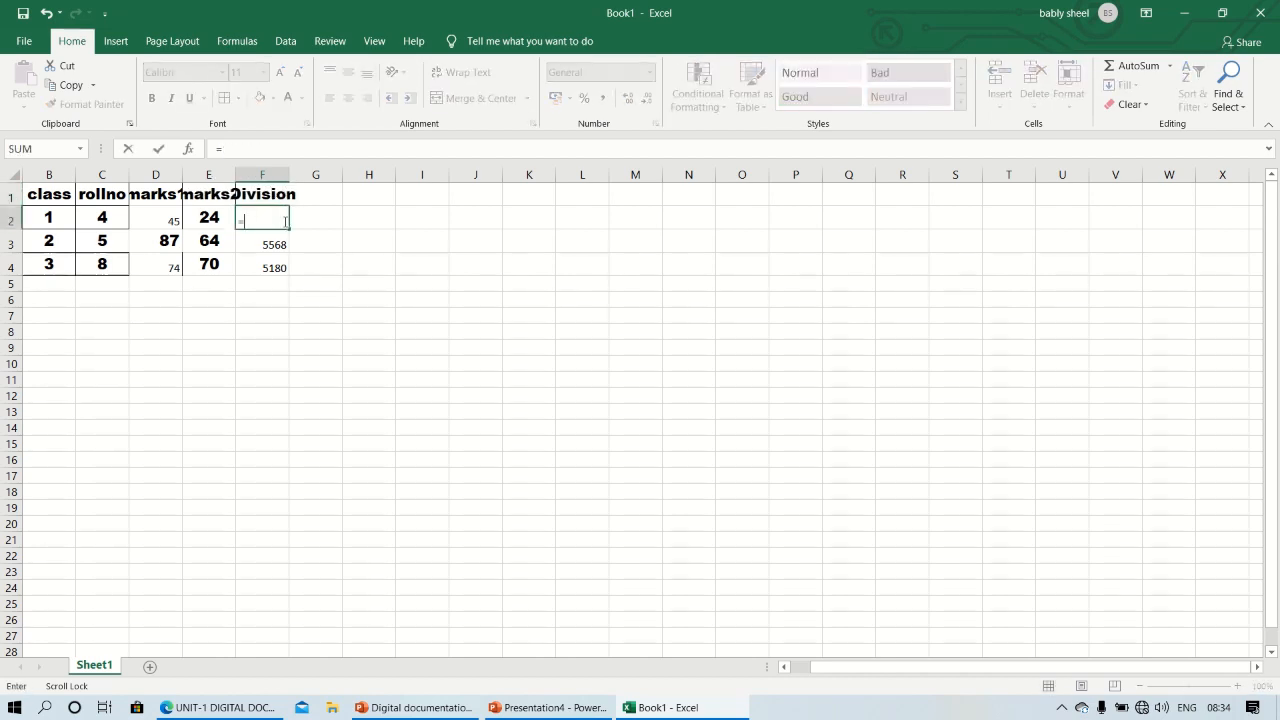
pyautogui.write('(')
pyautogui.click(165, 216)
pyautogui.write('/')
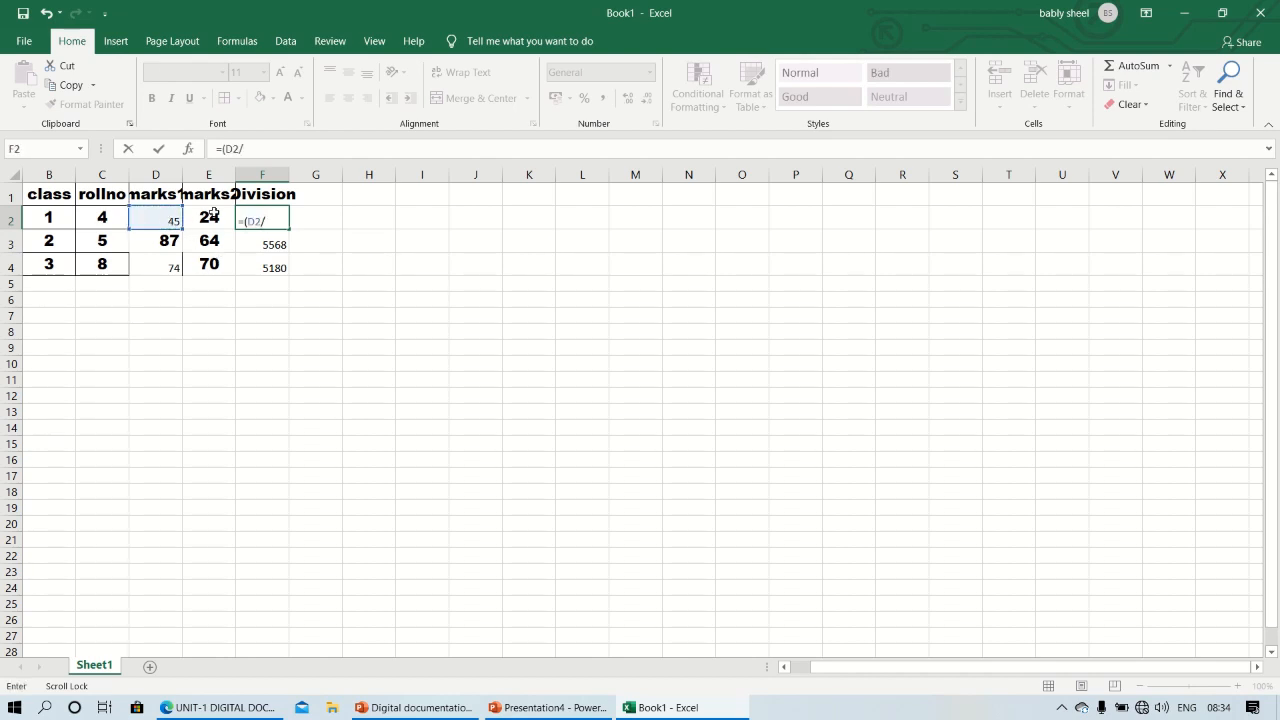
pyautogui.click(213, 213)
pyautogui.write(')')
pyautogui.press('Return')
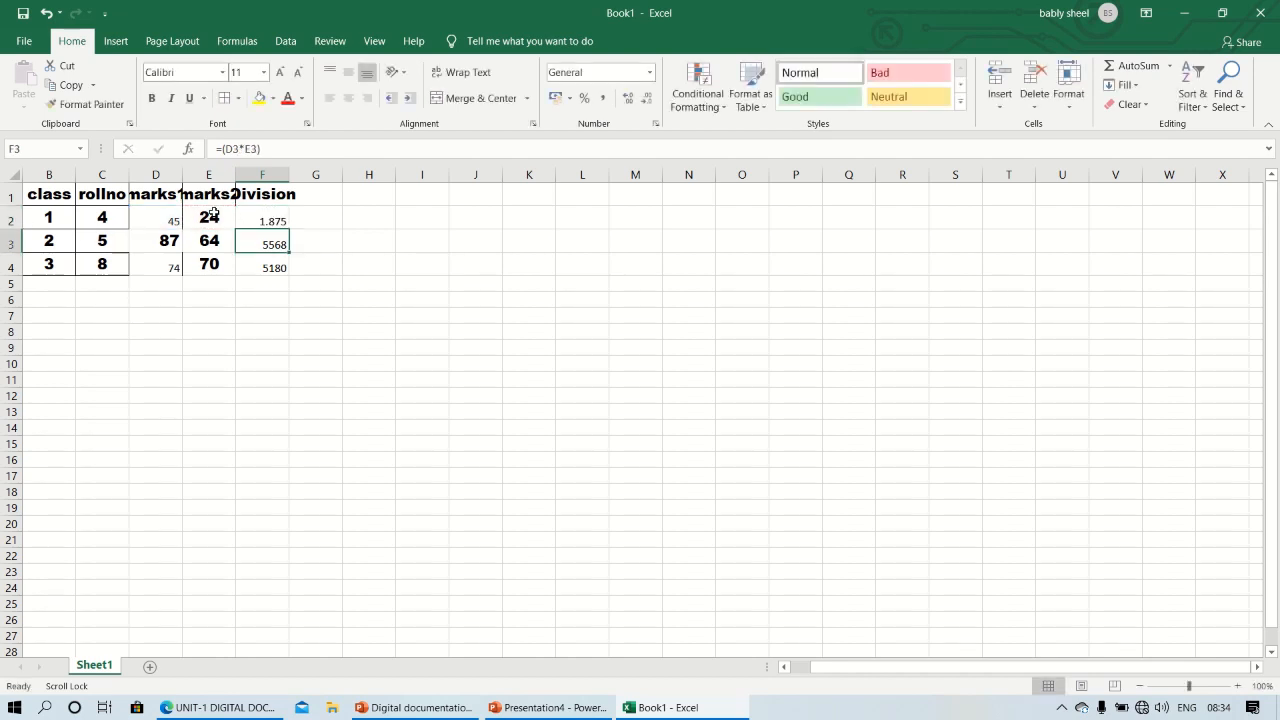
pyautogui.click(255, 215)
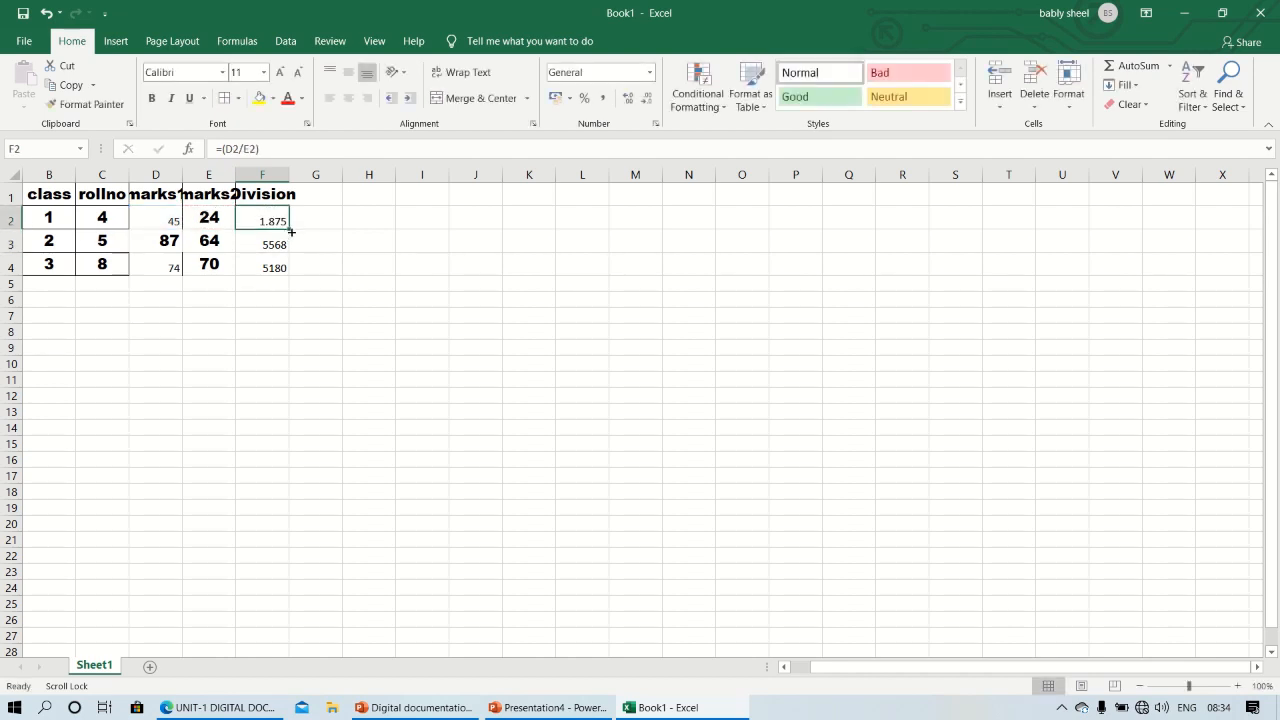
pyautogui.moveTo(289, 229); pyautogui.dragTo(291, 277)
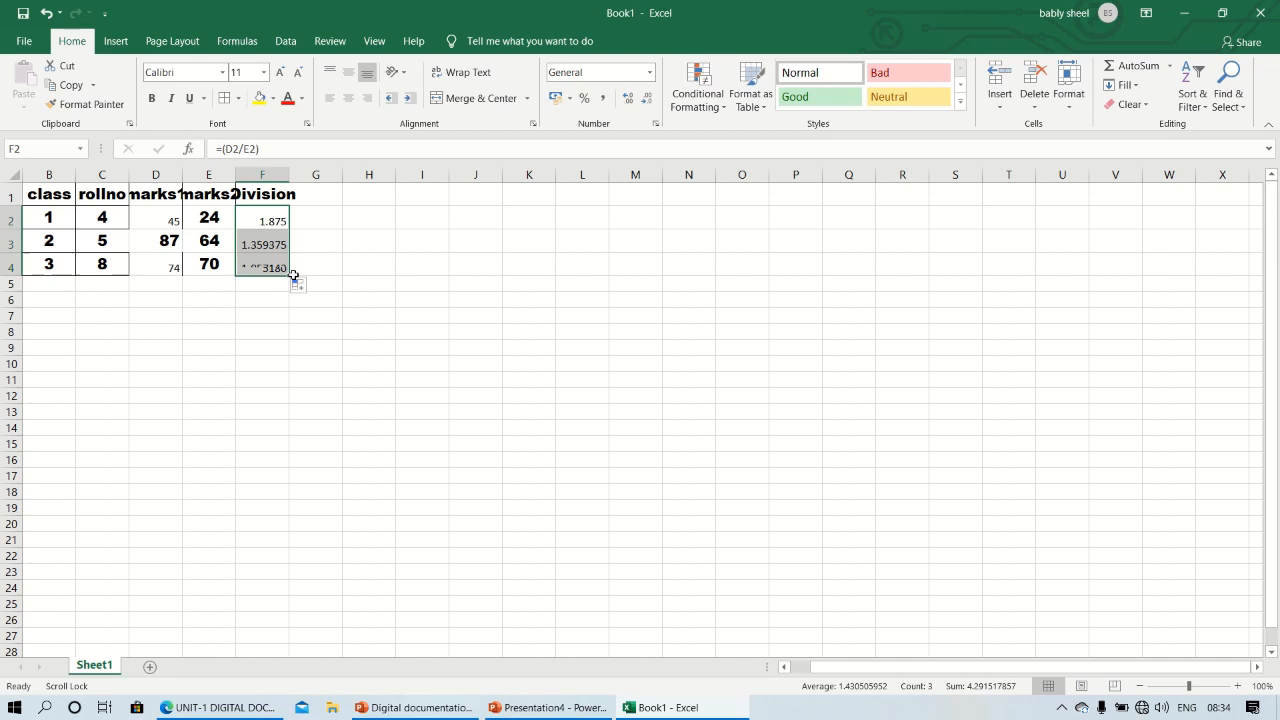
pyautogui.click(519, 366)
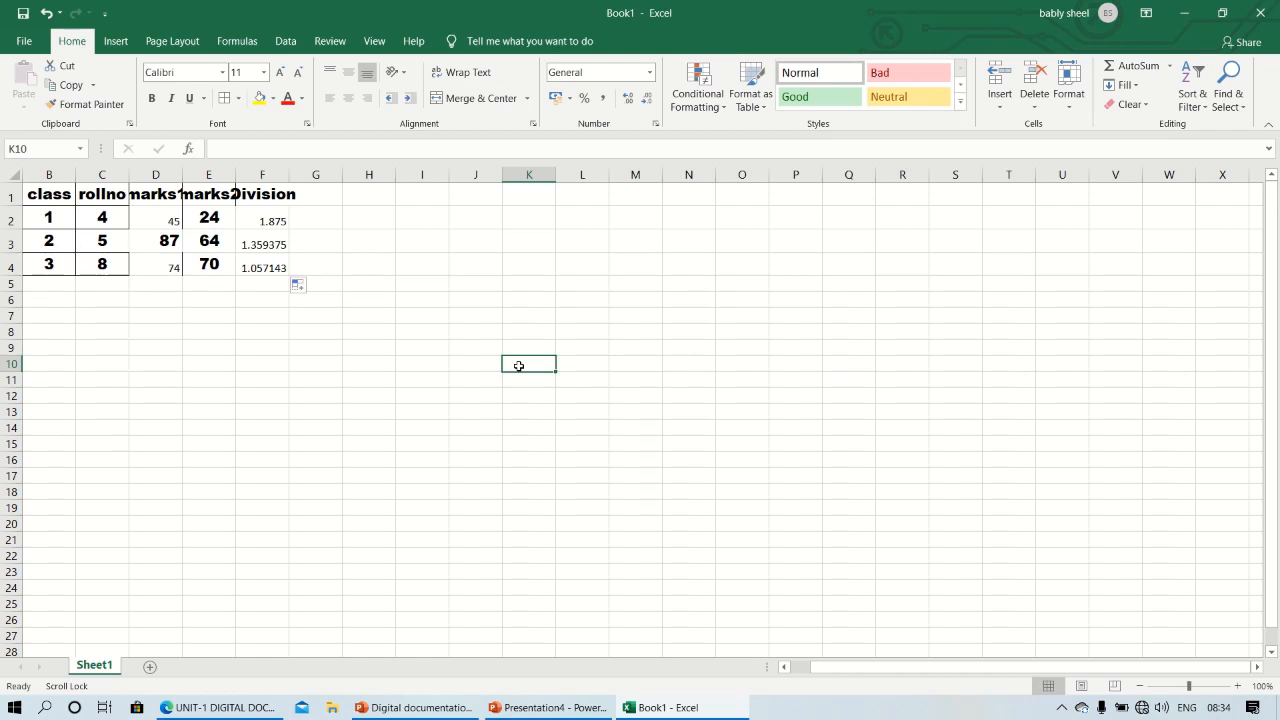
# Insert a blank column D between the rollno and marks1 columns
pyautogui.click(260, 175)
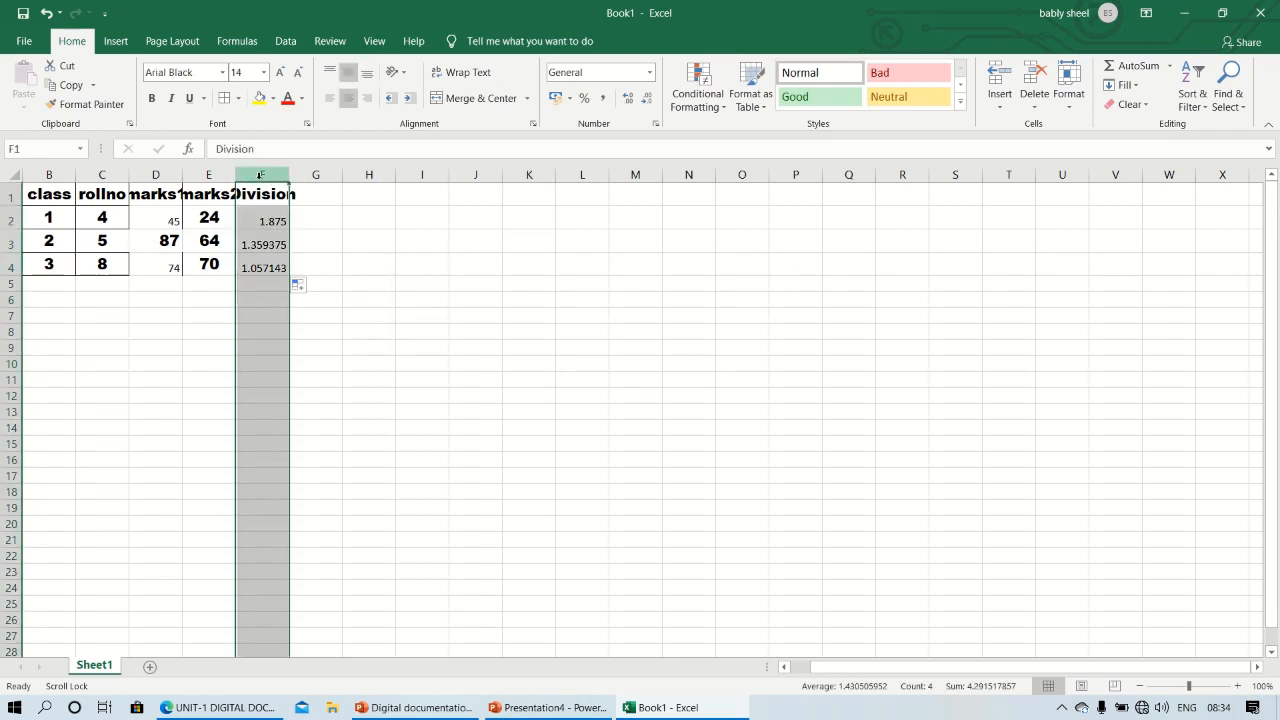
pyautogui.click(172, 178)
pyautogui.moveTo(172, 178); pyautogui.dragTo(172, 175)
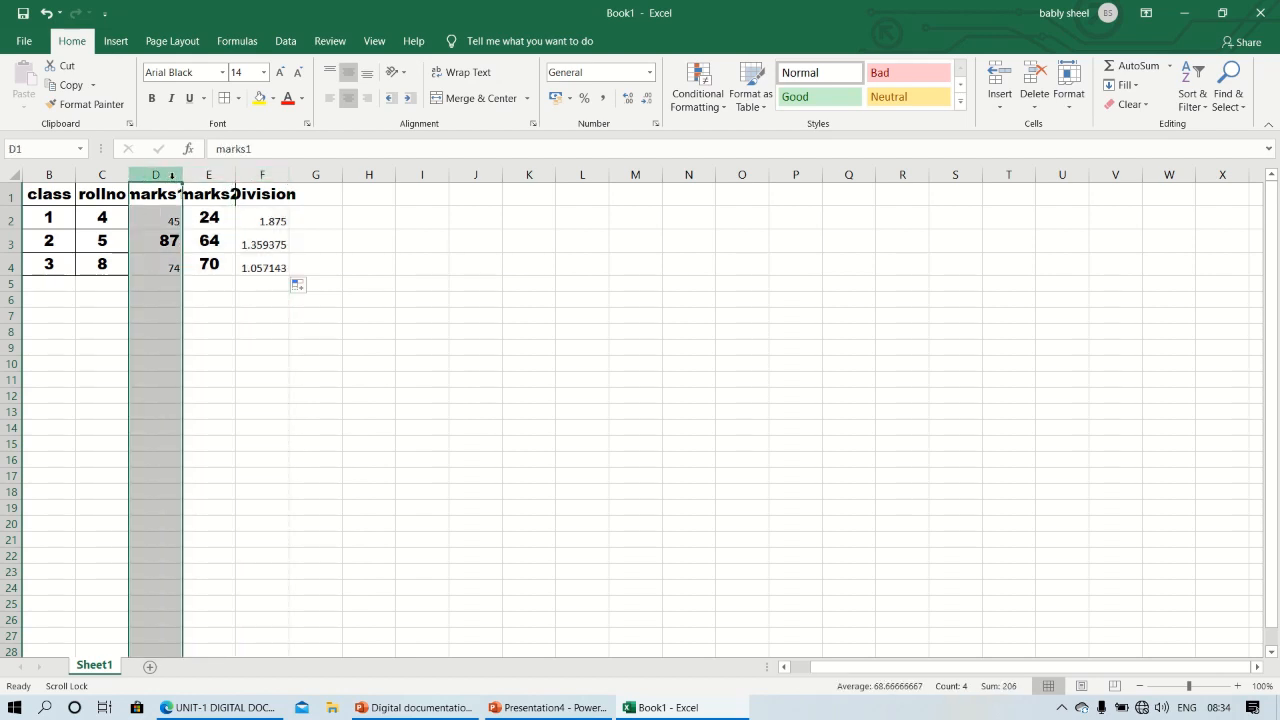
pyautogui.click(1002, 82)
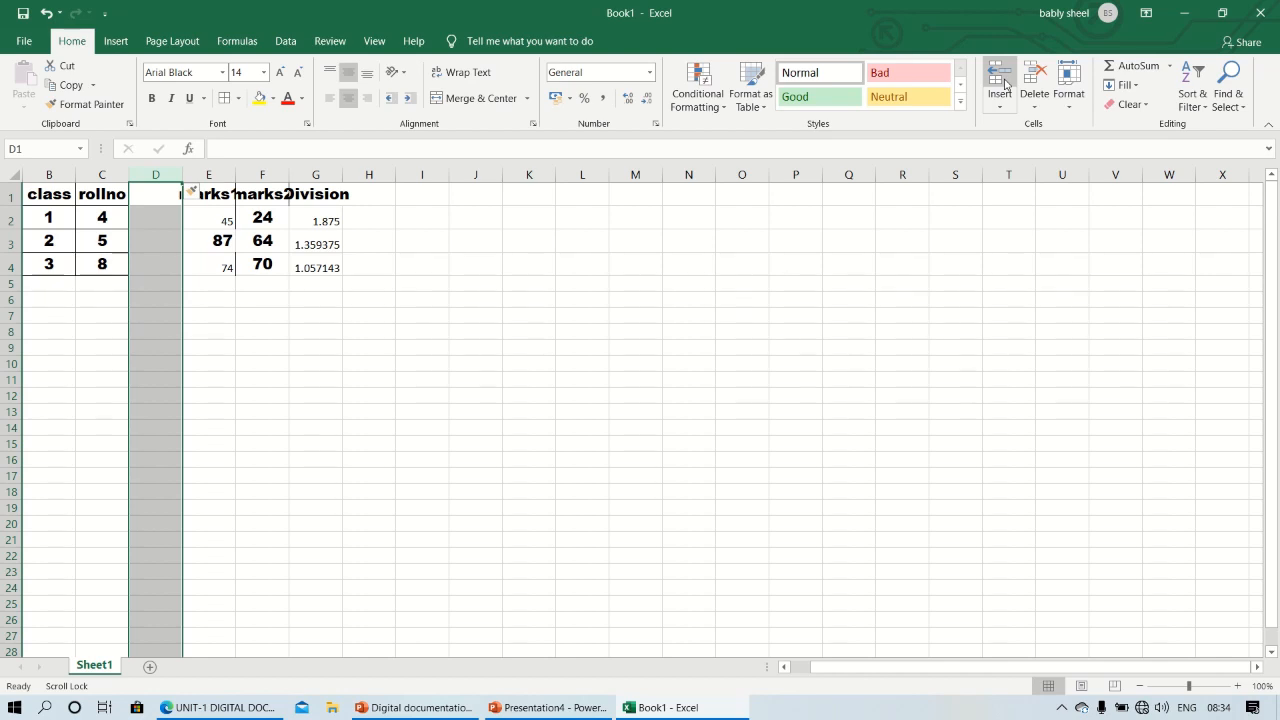
# Insert a blank row 3 between the class 1 and class 2 records
pyautogui.click(8, 240)
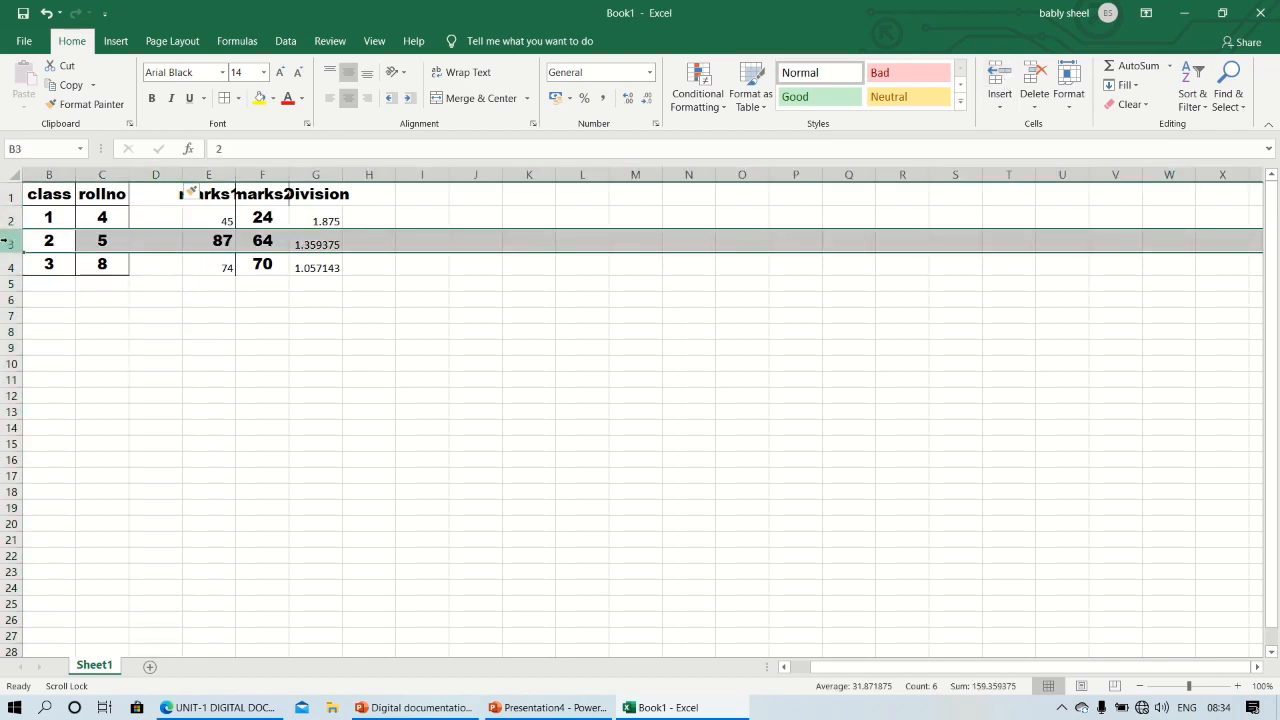
pyautogui.click(999, 72)
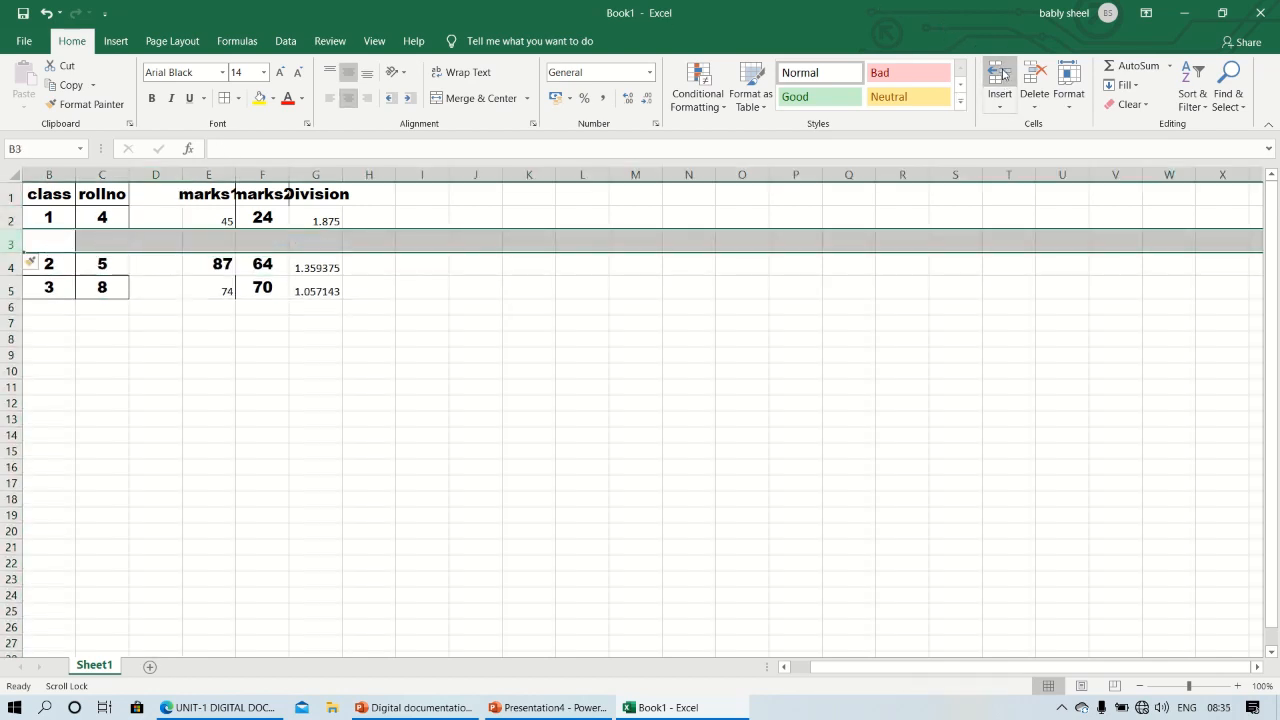
pyautogui.click(681, 422)
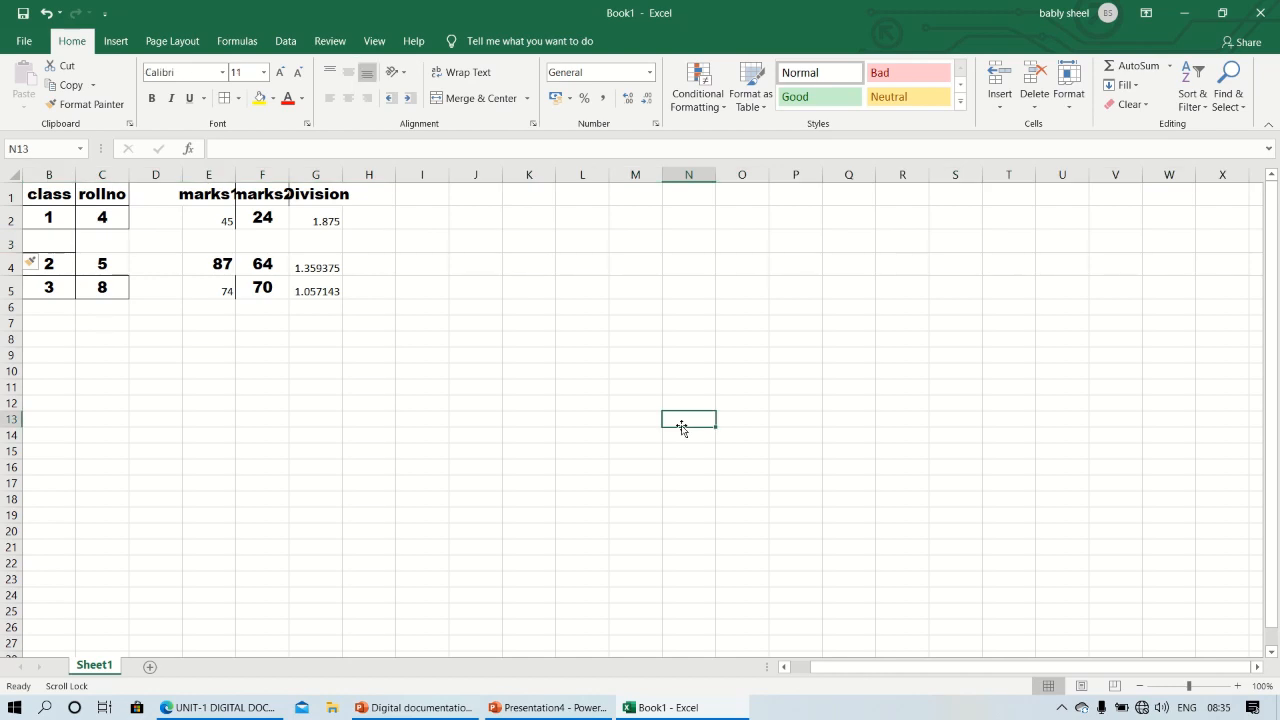
# Delete the blank column D between rollno and marks1
pyautogui.click(164, 176)
pyautogui.rightClick(164, 176)
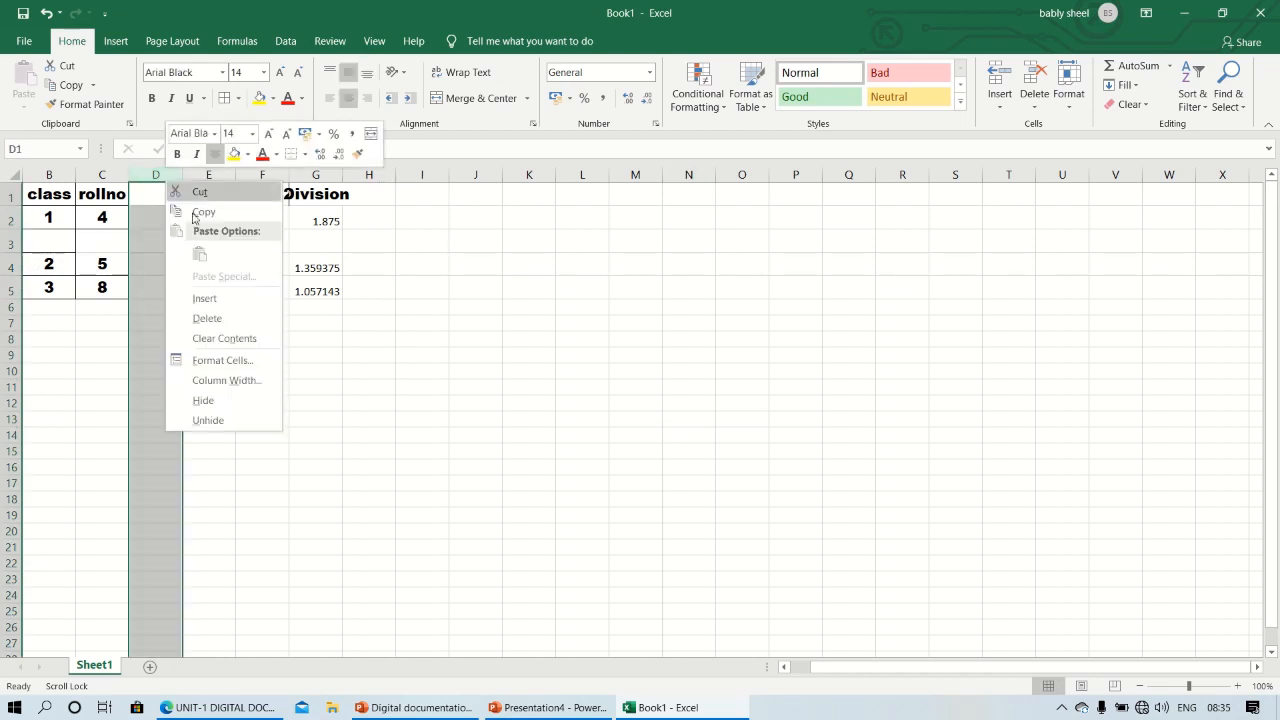
pyautogui.click(238, 318)
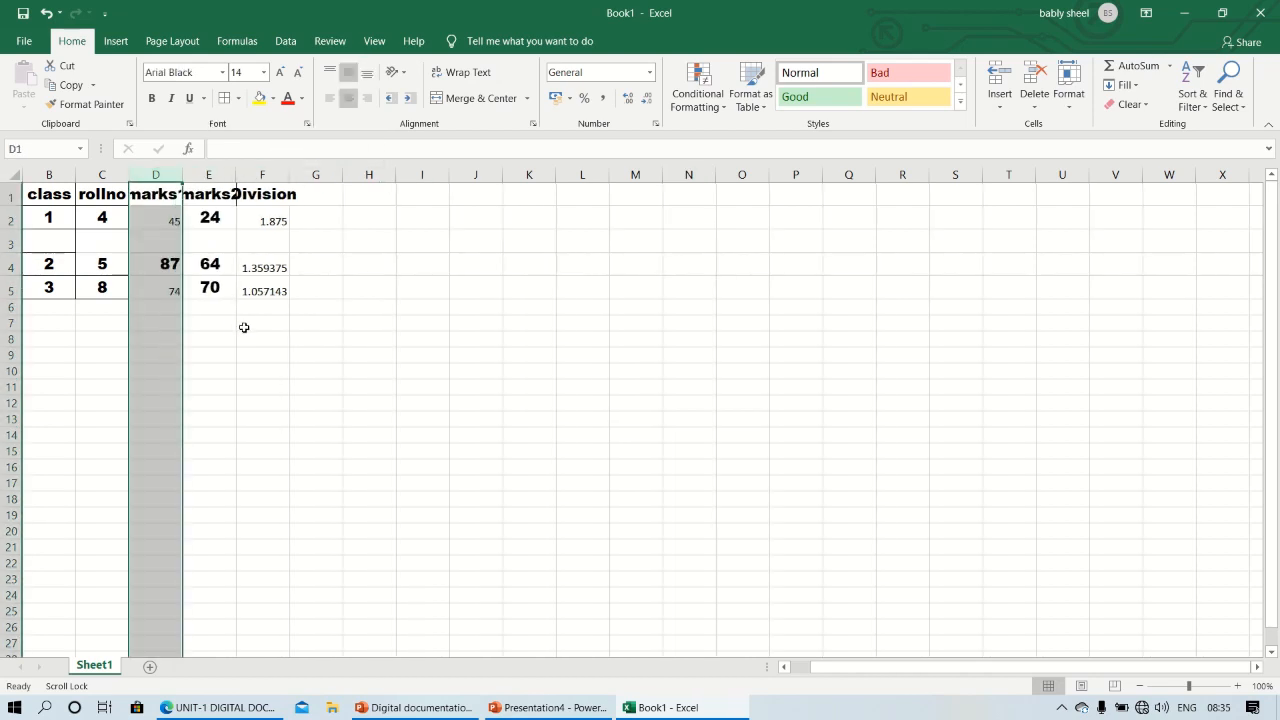
# Delete the blank row 3 between the class 1 and class 2 records
pyautogui.click(12, 243)
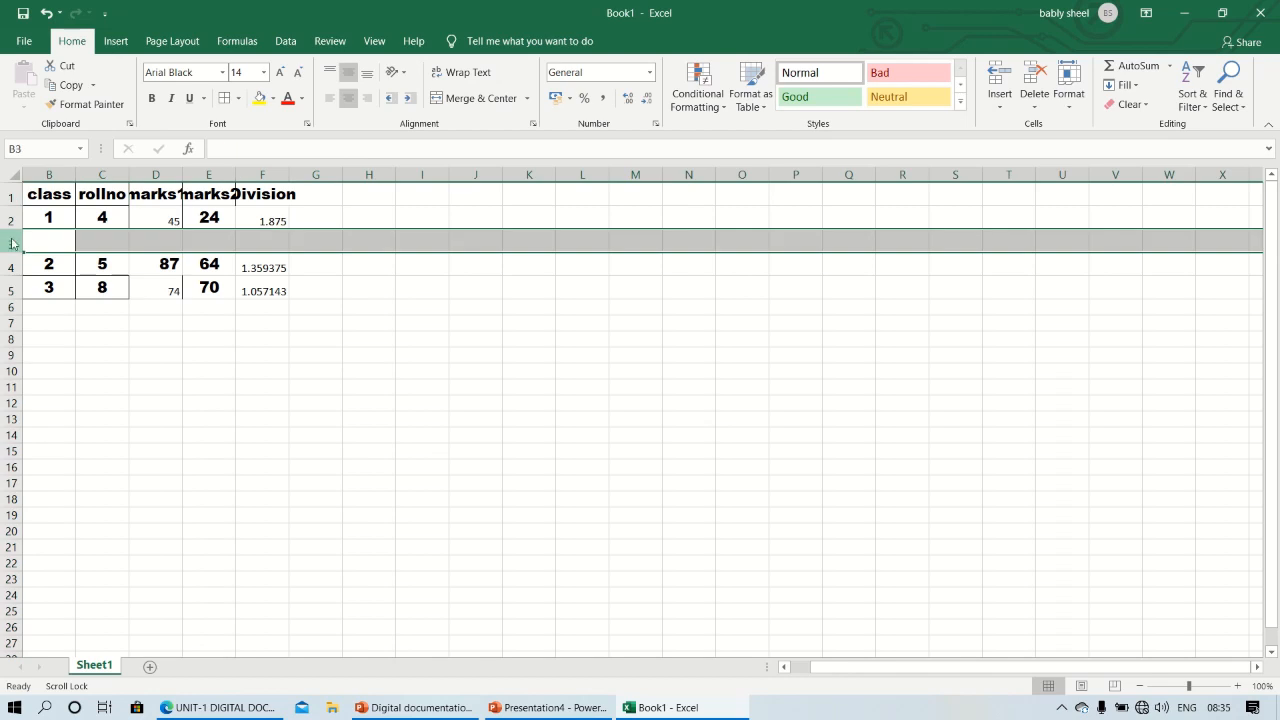
pyautogui.rightClick(14, 246)
pyautogui.click(53, 376)
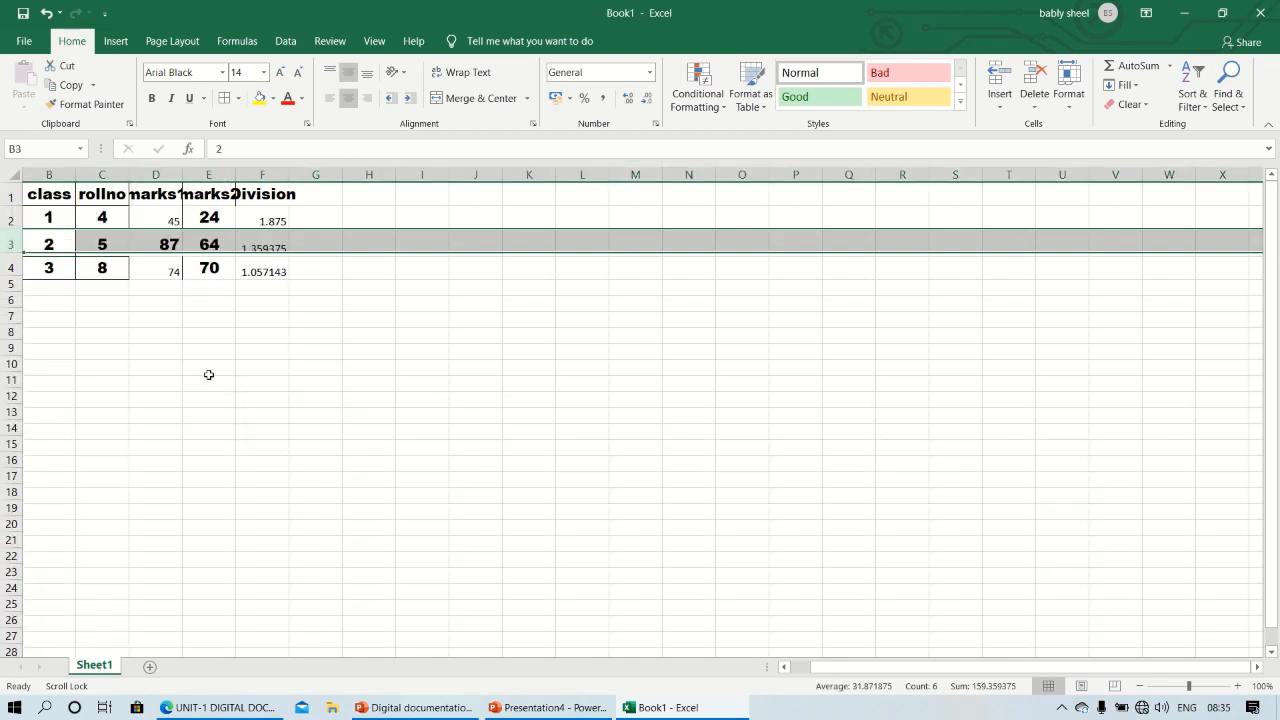
pyautogui.click(452, 393)
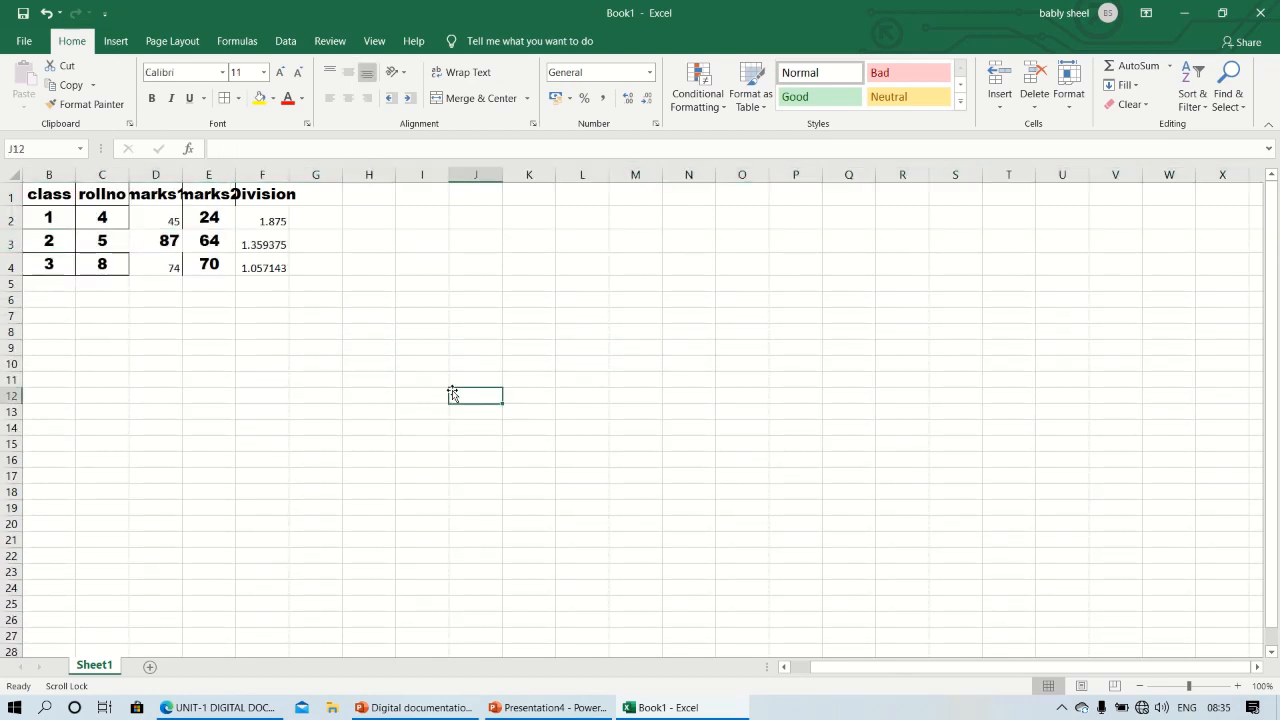